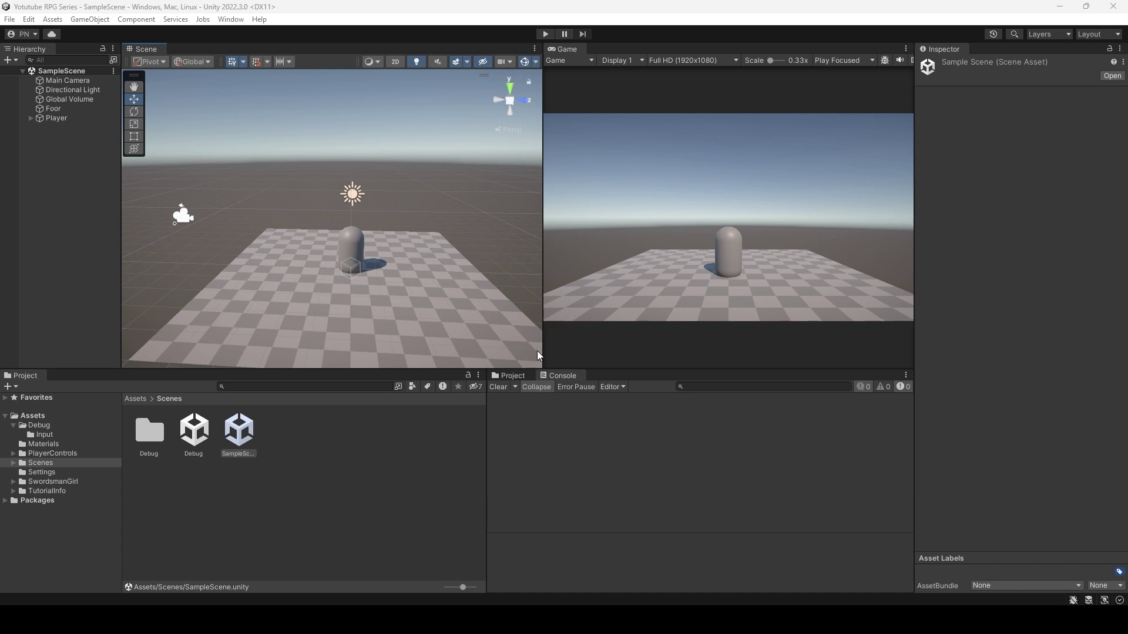
Run the scene in play mode, move the player capsule around the floor to test its movement, and stop play mode.
click(544, 35)
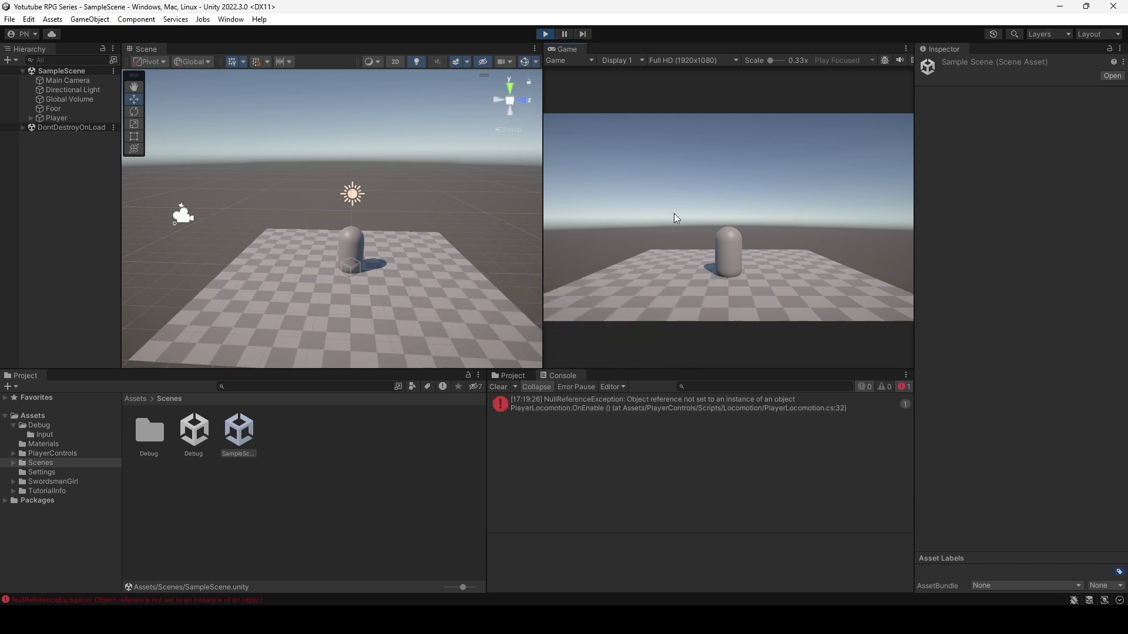
key(d)
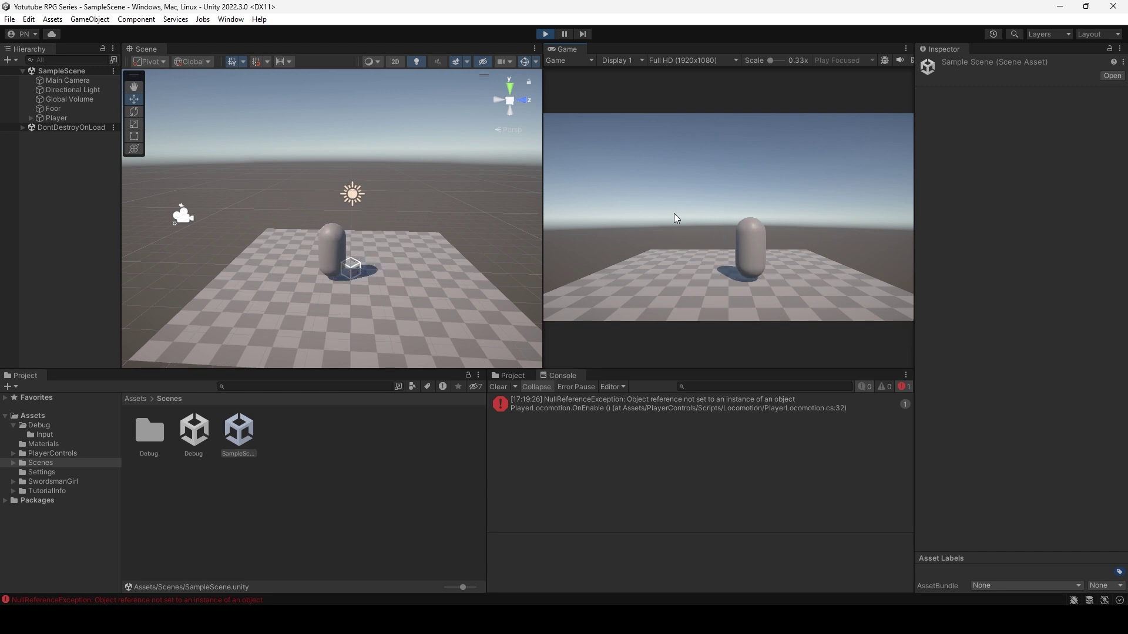
key(a)
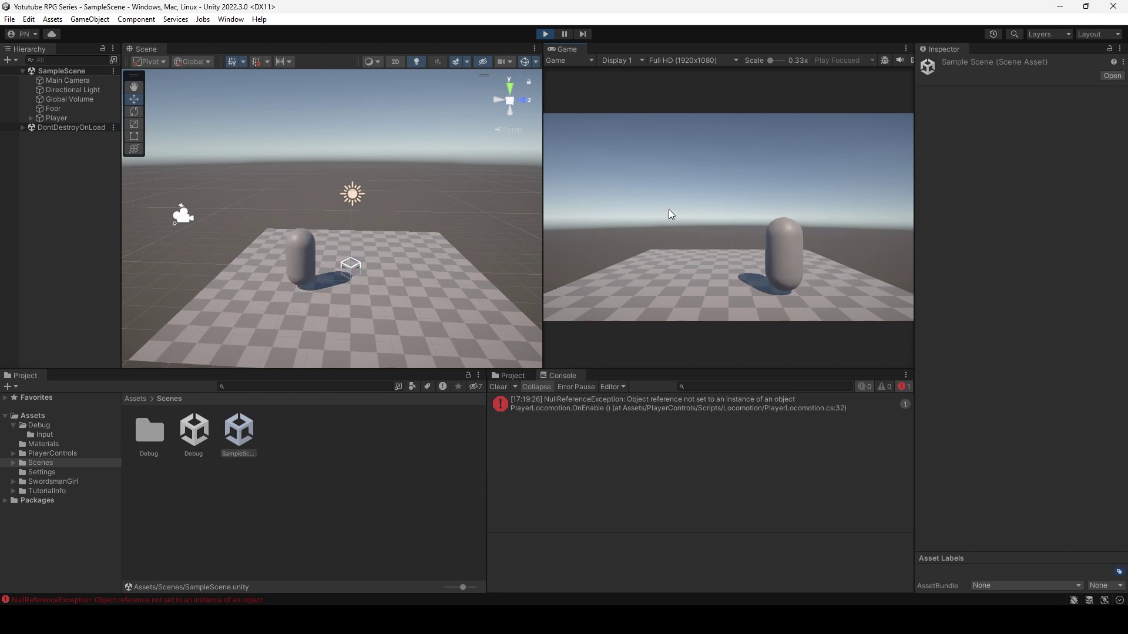
key(d)
key(a)
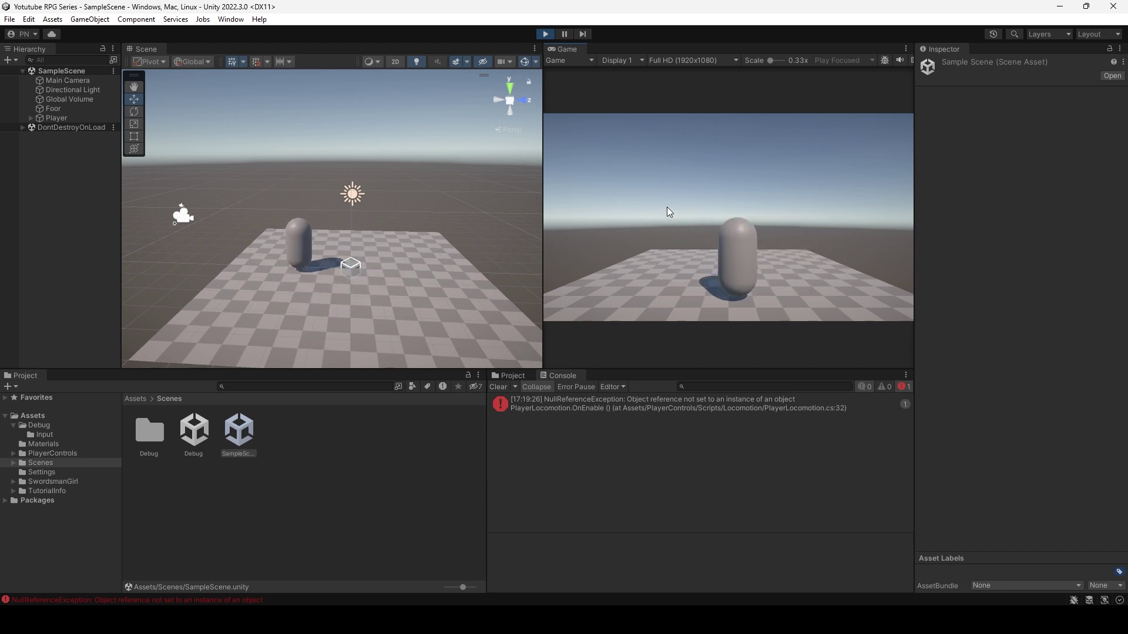
key(d)
key(a)
key(d)
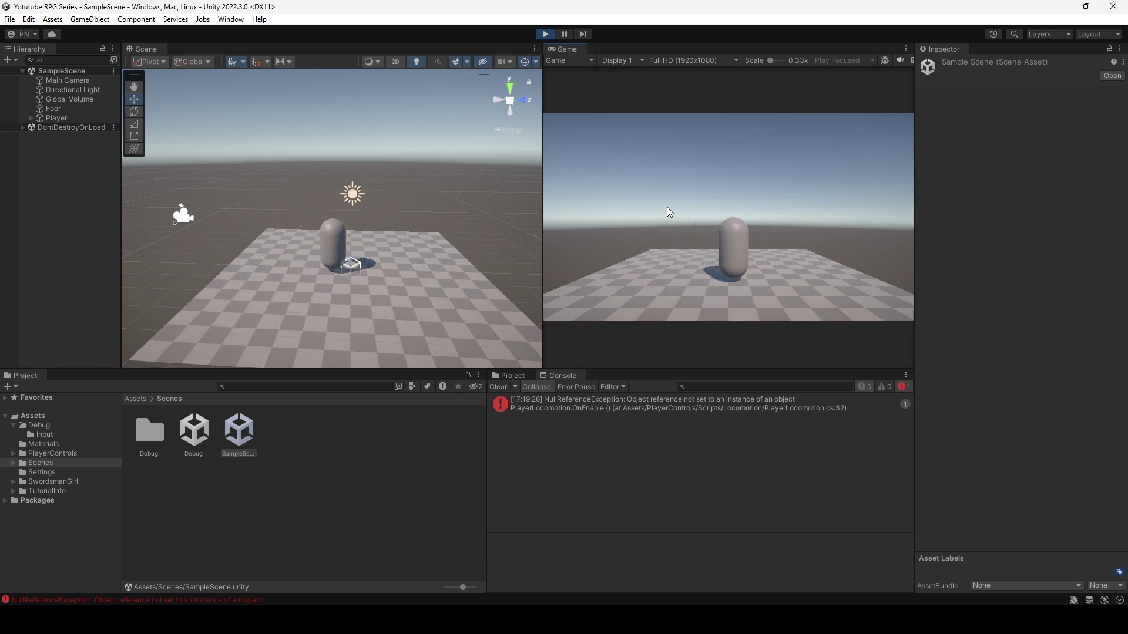
key(a)
key(d)
key(a)
key(d)
key(d)
key(a)
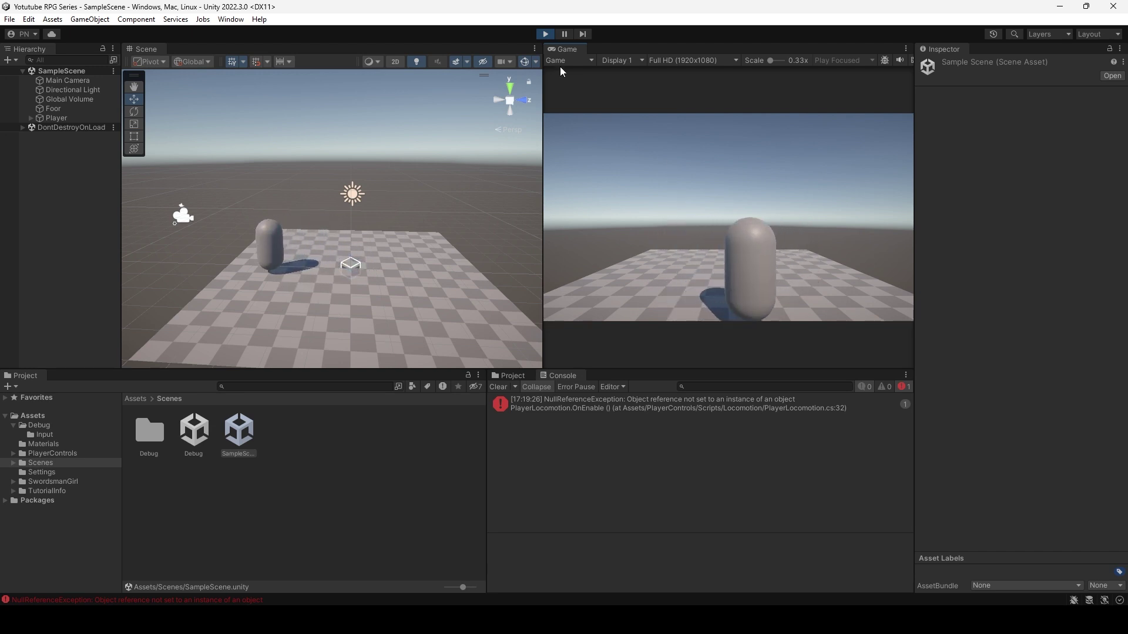
click(545, 34)
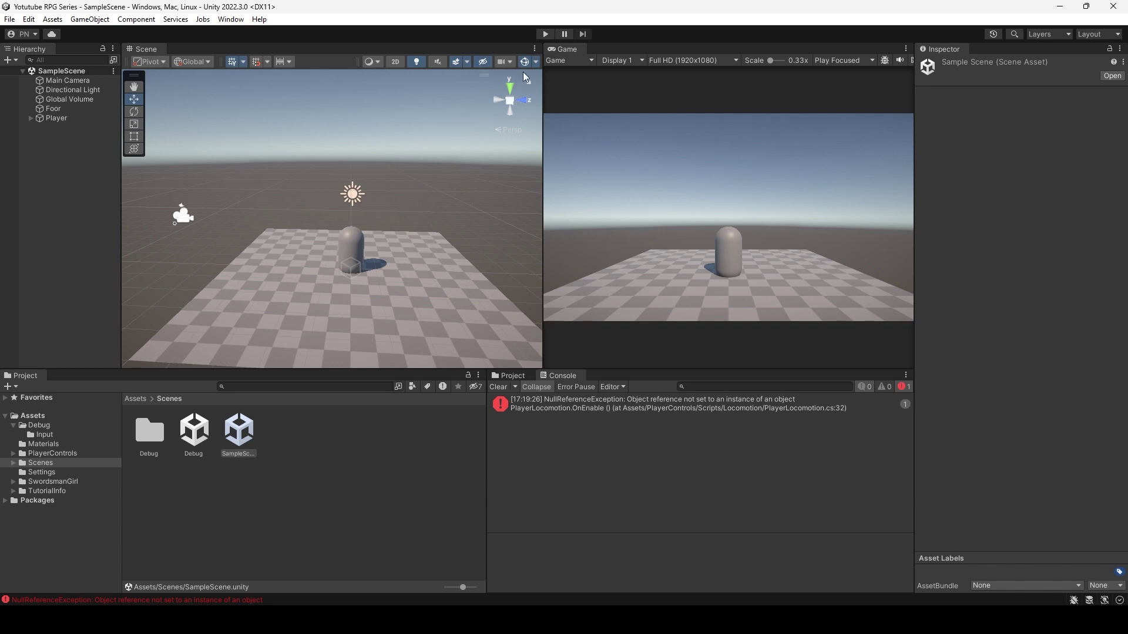
Clear the console error and enlarge the Scene and Game views by shrinking the panels beside and below them.
click(498, 387)
drag(452, 370, 452, 423)
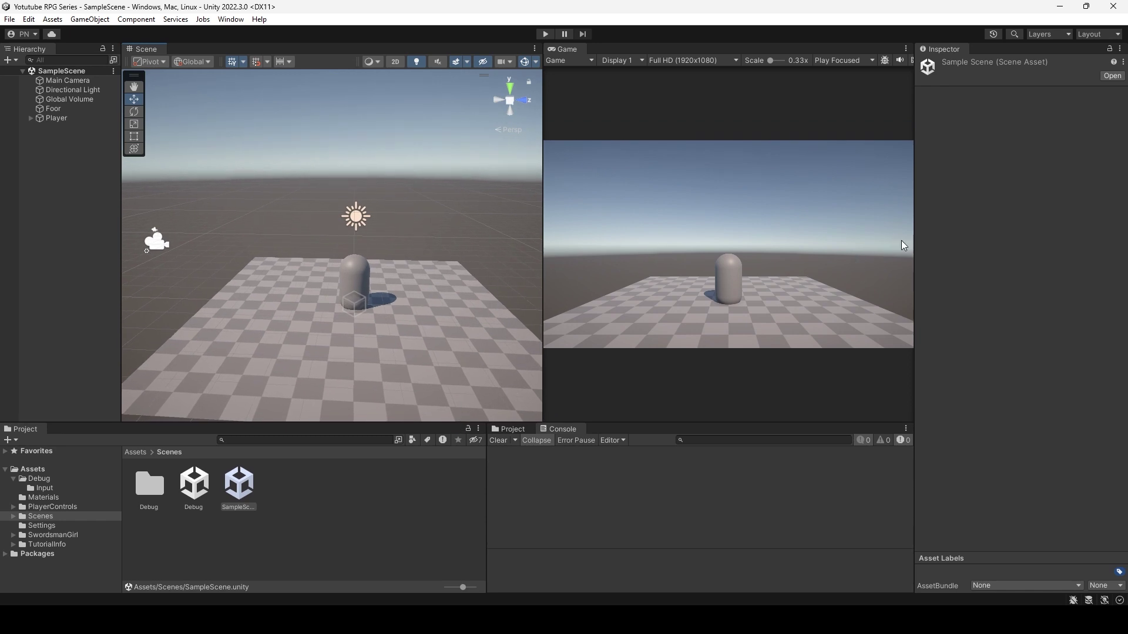
mouse_move(915, 252)
mouse_down()
mouse_move(946, 254)
mouse_move(922, 262)
mouse_up()
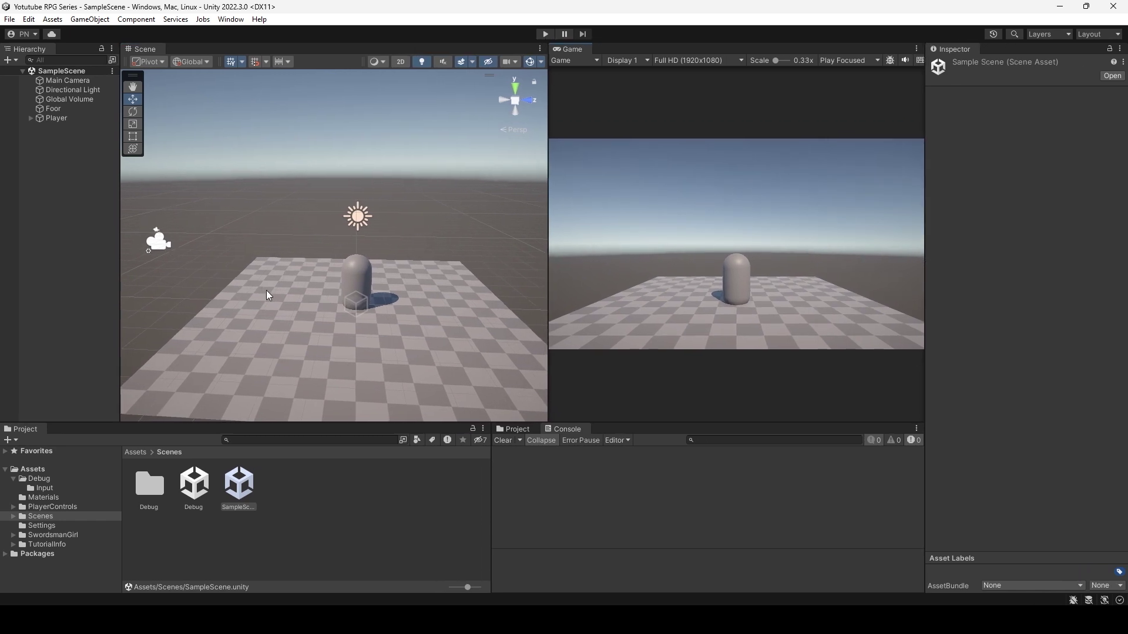
Scale the Foor plane to 5 on X and 5 on Z.
click(277, 326)
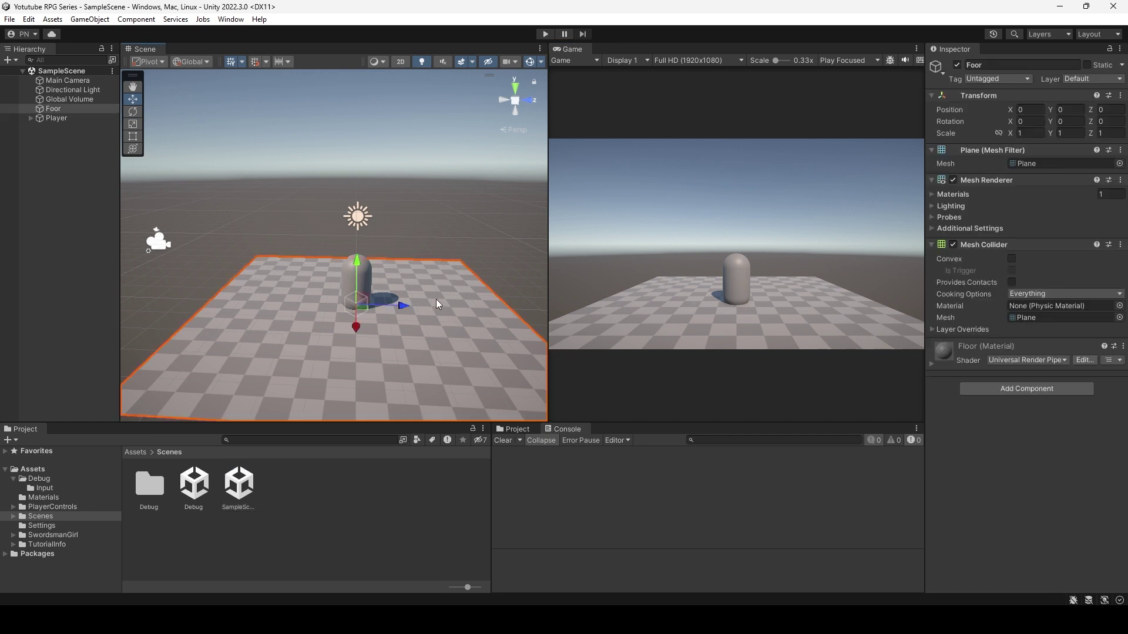
click(1032, 134)
text(5)
click(1110, 134)
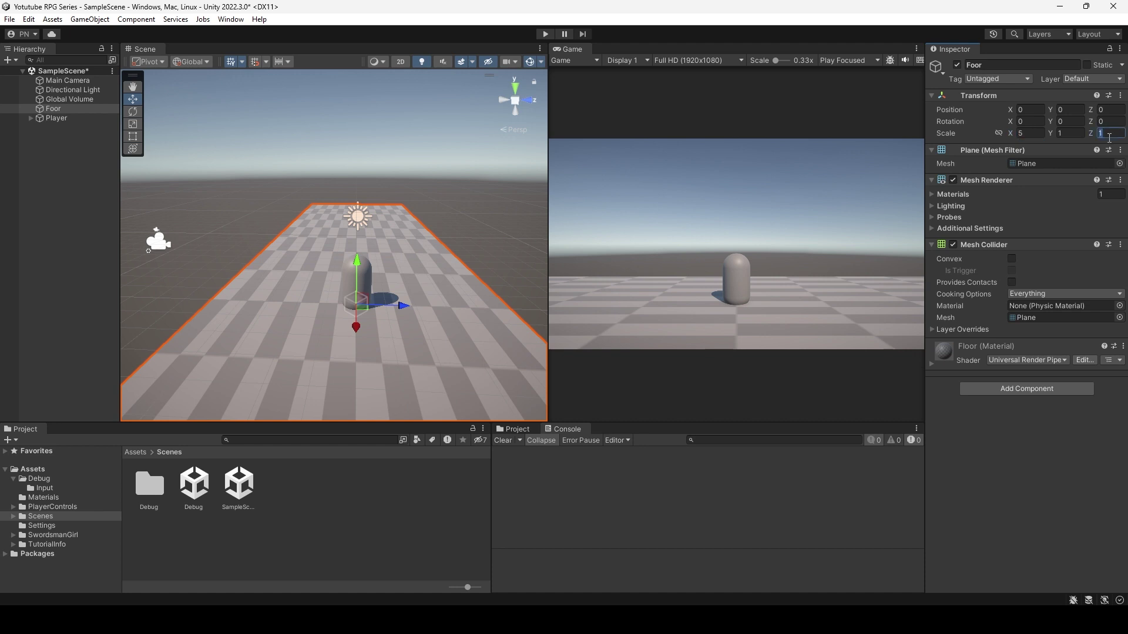
text(5)
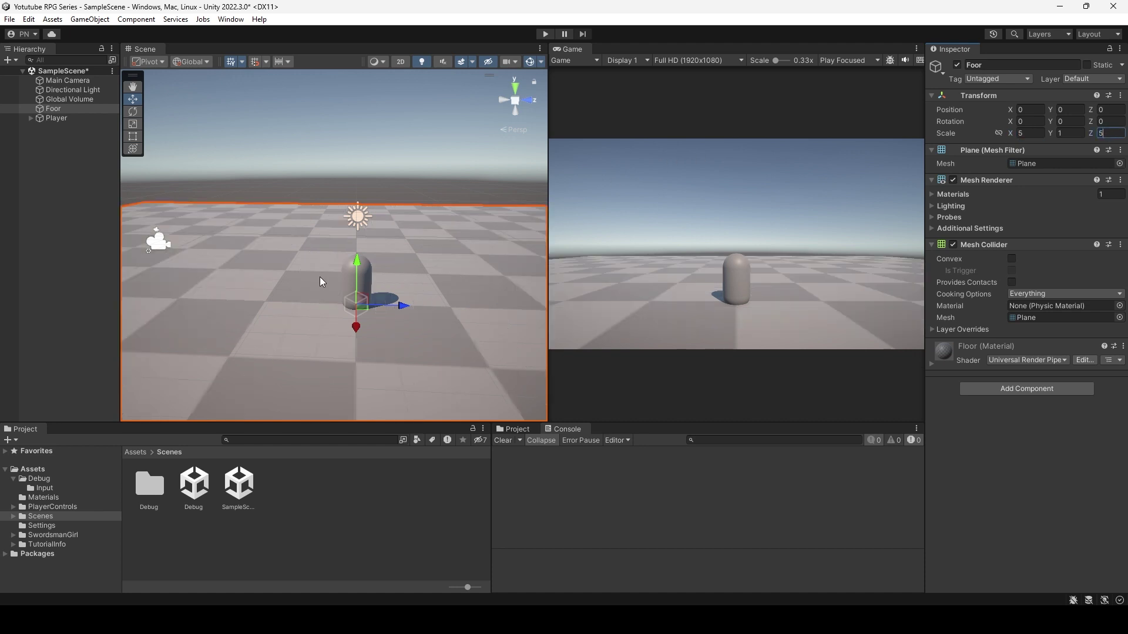
Set the Floor material's surface input tiling to X 12 and Y 12.
alt+drag(357, 261, 355, 274)
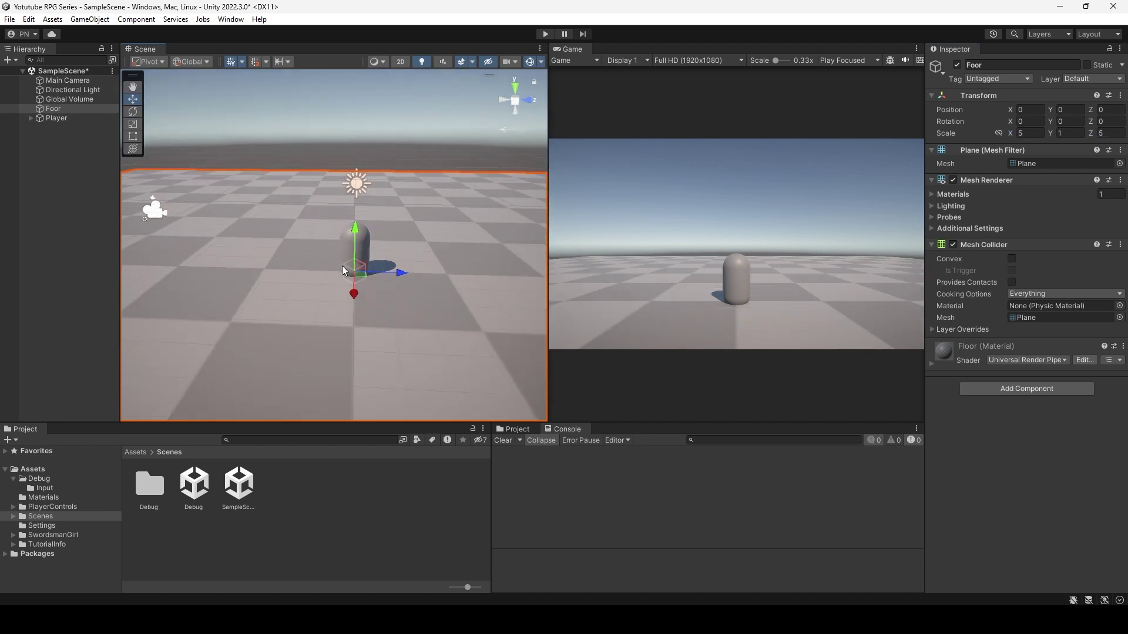
click(933, 367)
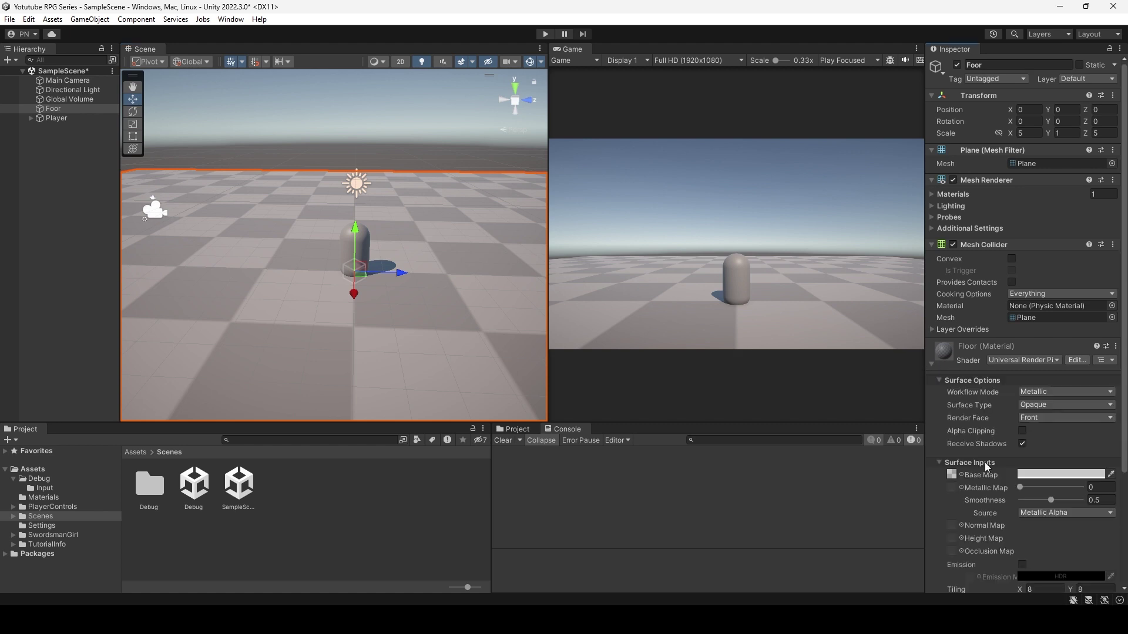
scroll(1005, 488, down, 3)
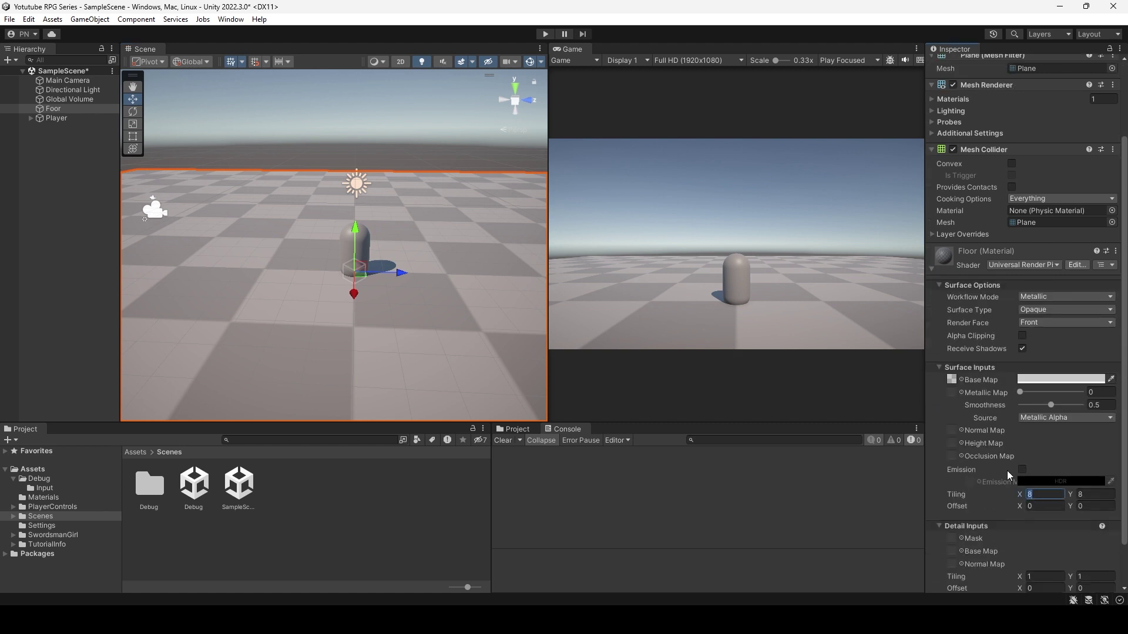
text(12)
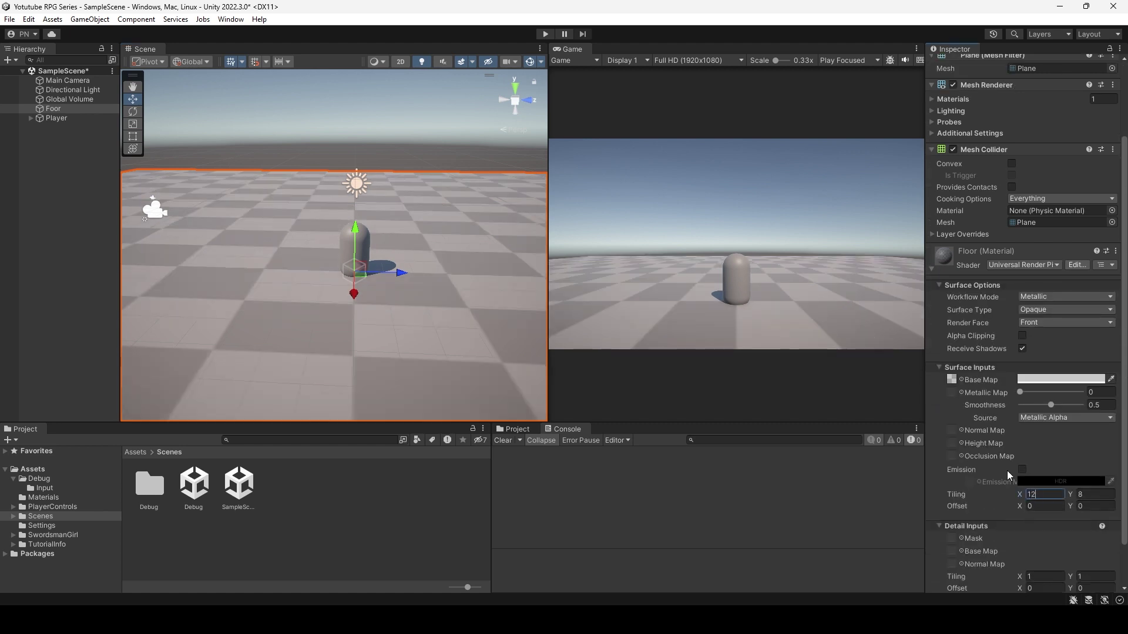
click(1092, 499)
text(12)
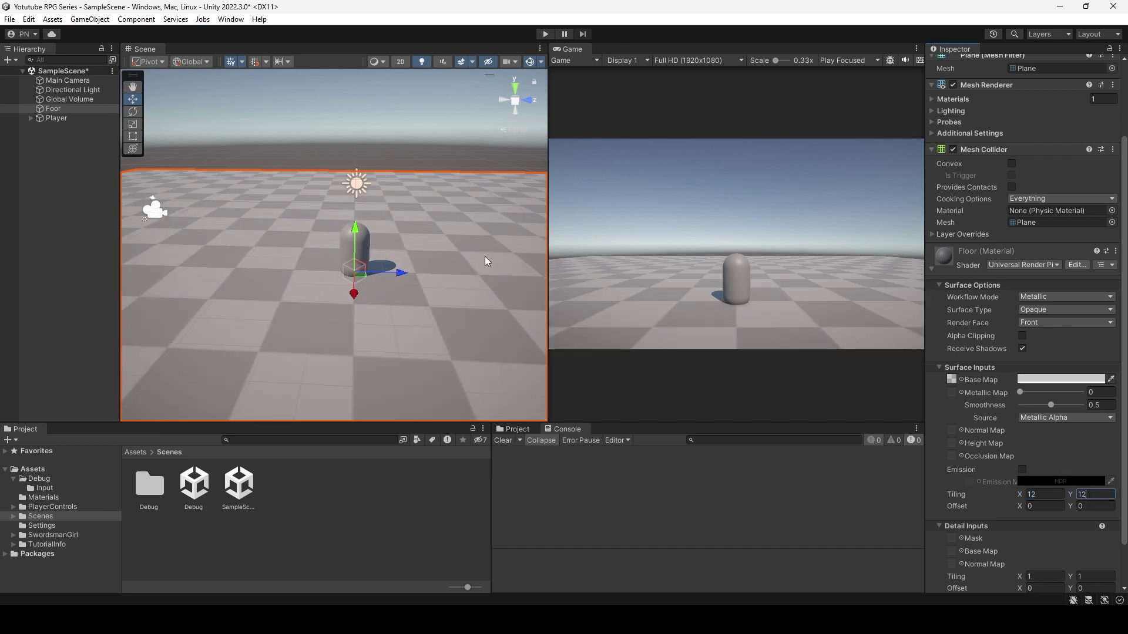
right_drag(404, 302, 499, 293)
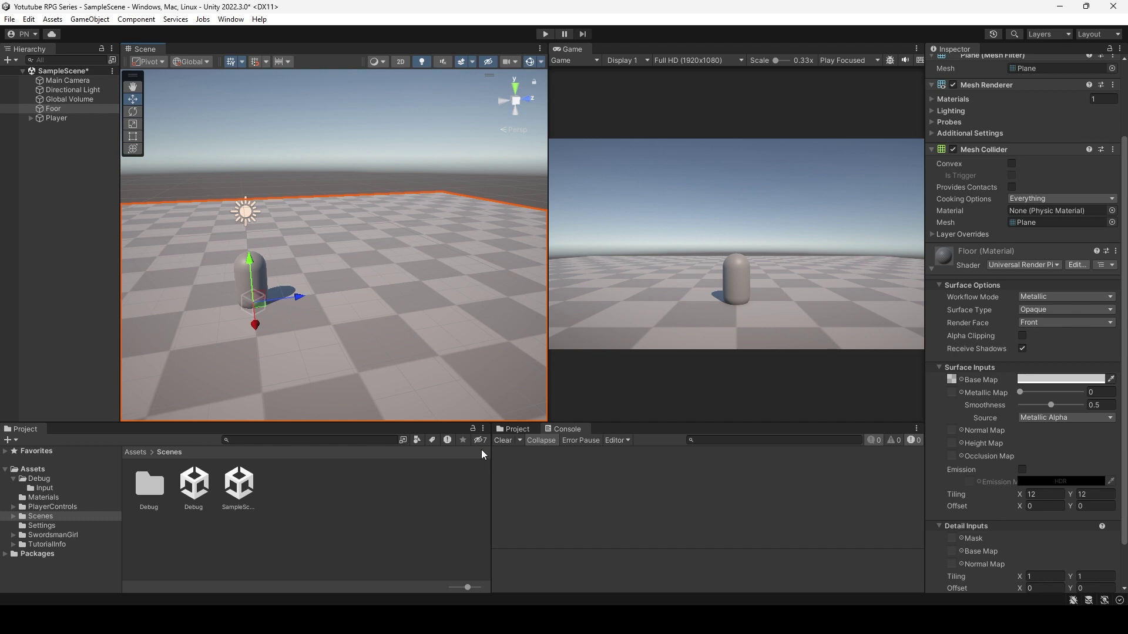
Check the Cinemachine package and the available package sources in the Package Manager, and close it.
click(231, 19)
click(264, 150)
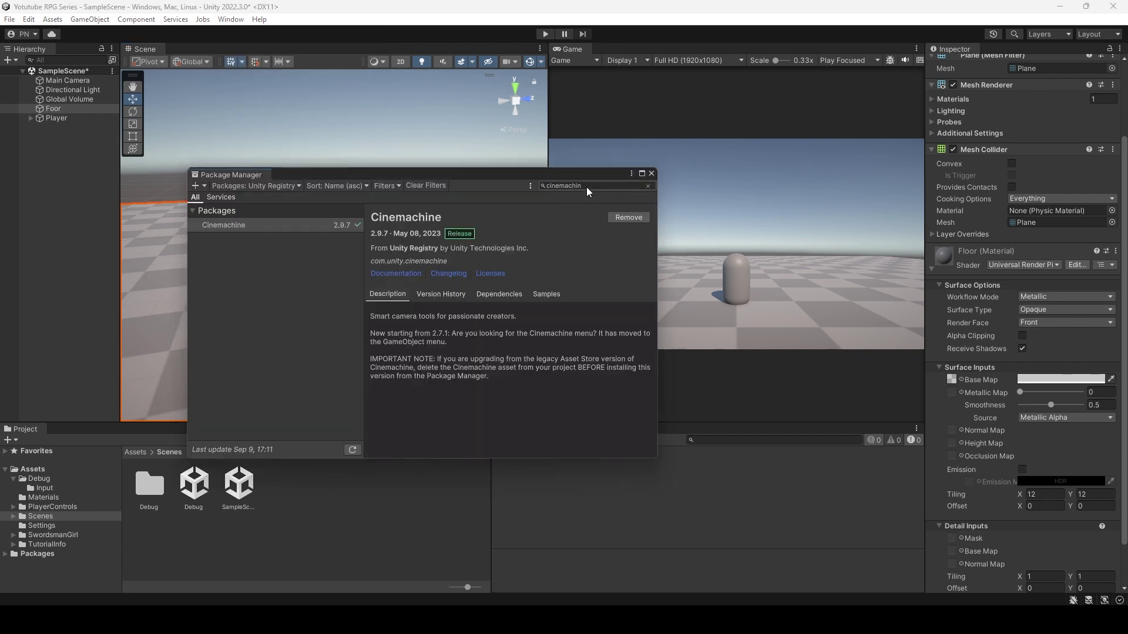
click(591, 185)
click(264, 187)
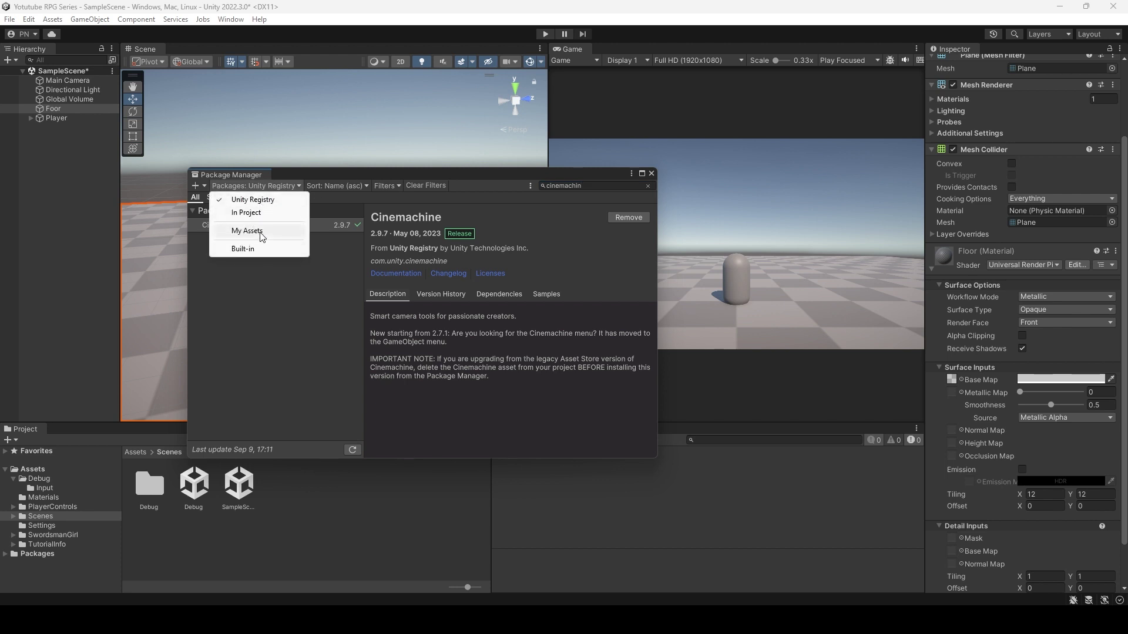
click(343, 288)
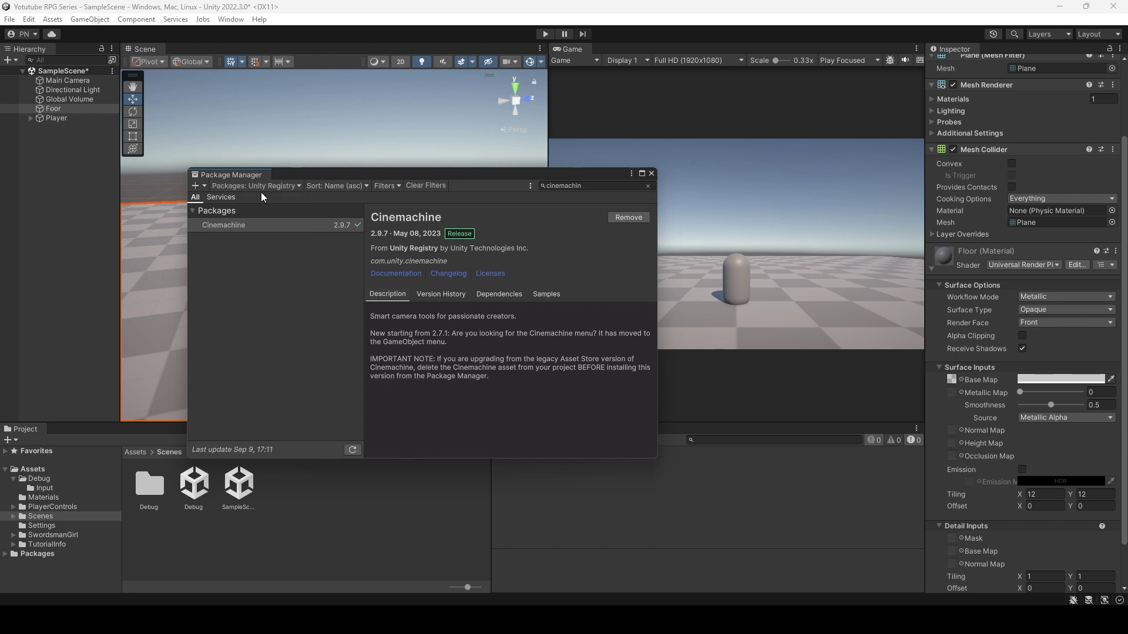
click(271, 187)
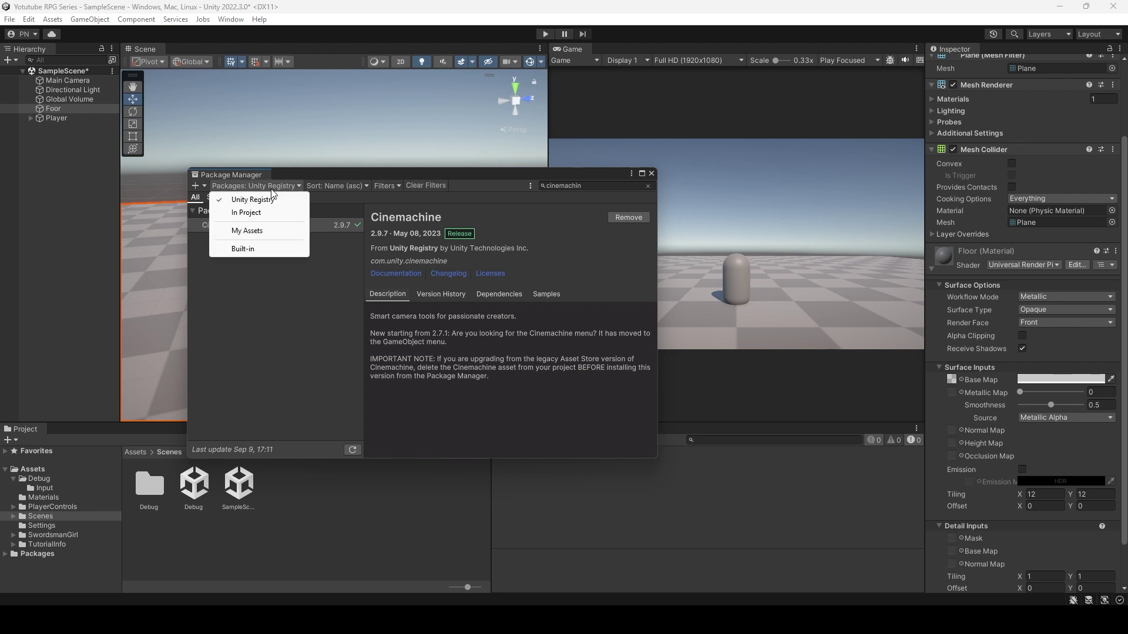
click(333, 344)
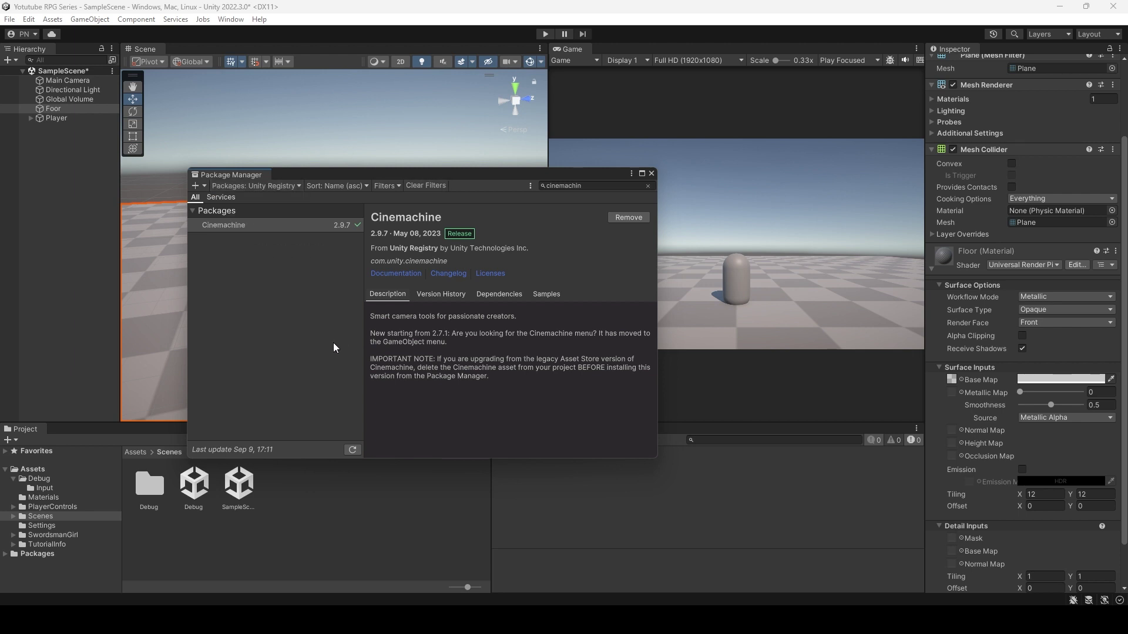
click(592, 187)
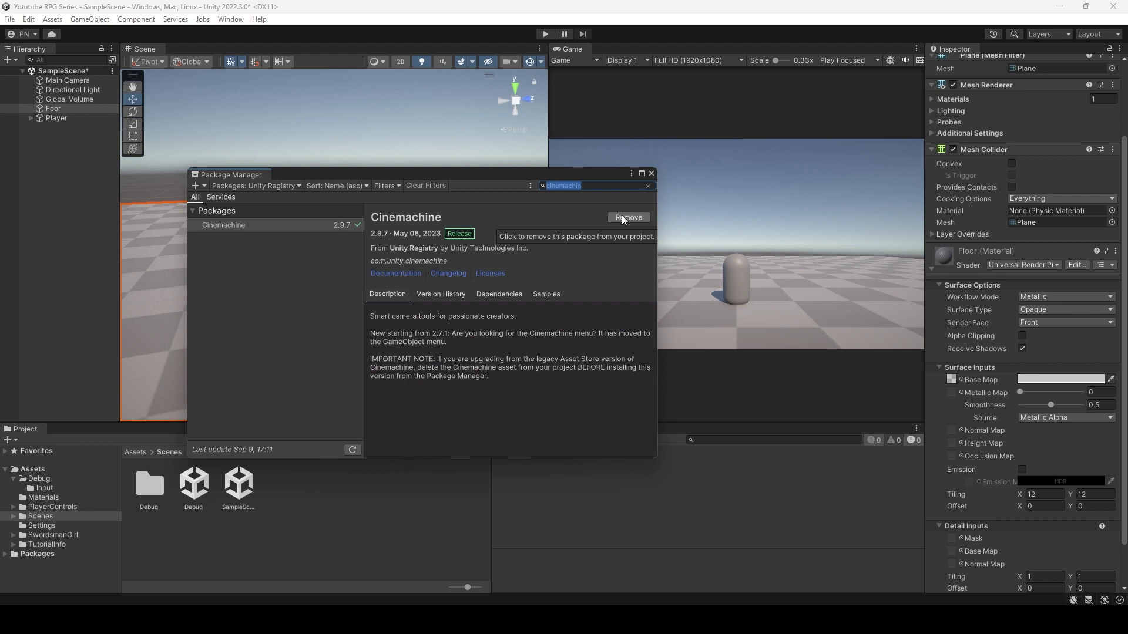
click(651, 174)
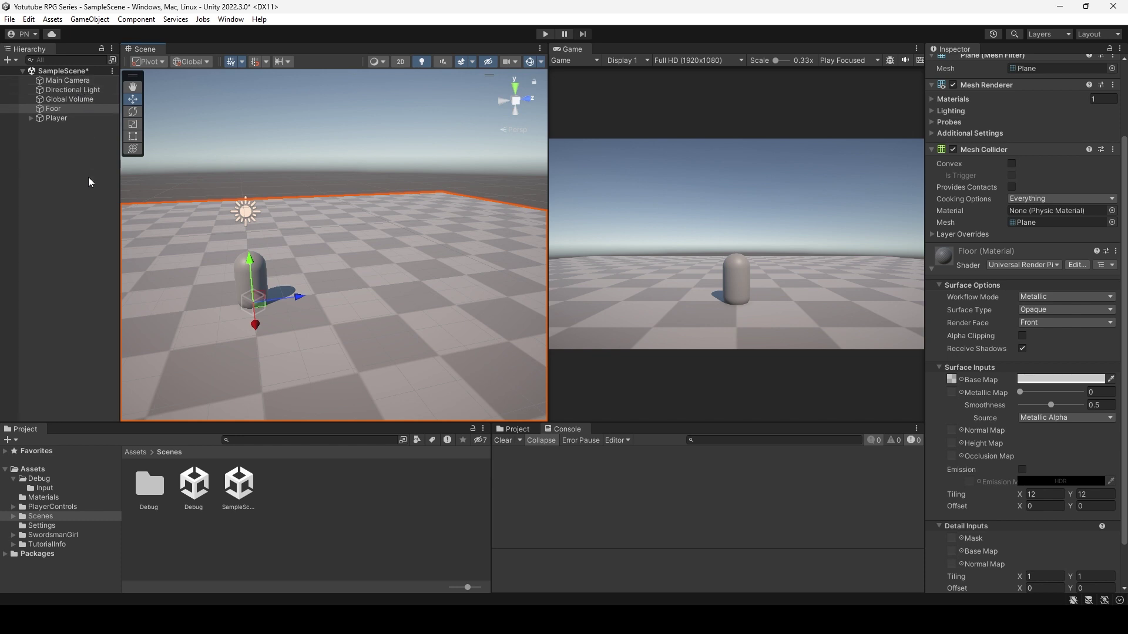
right_click(46, 217)
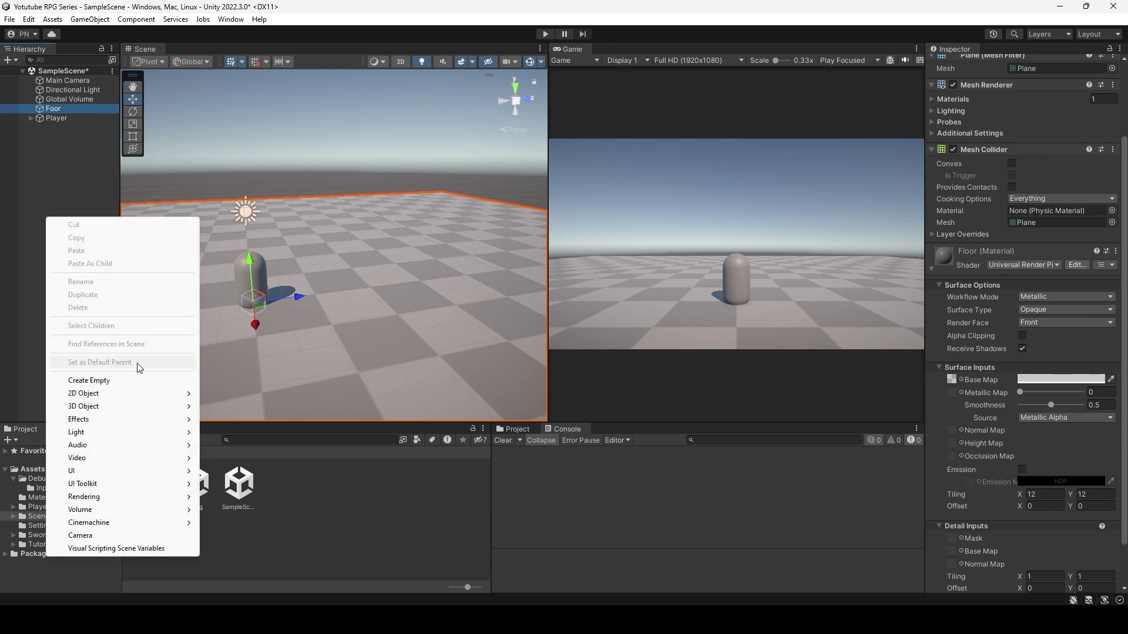
click(35, 150)
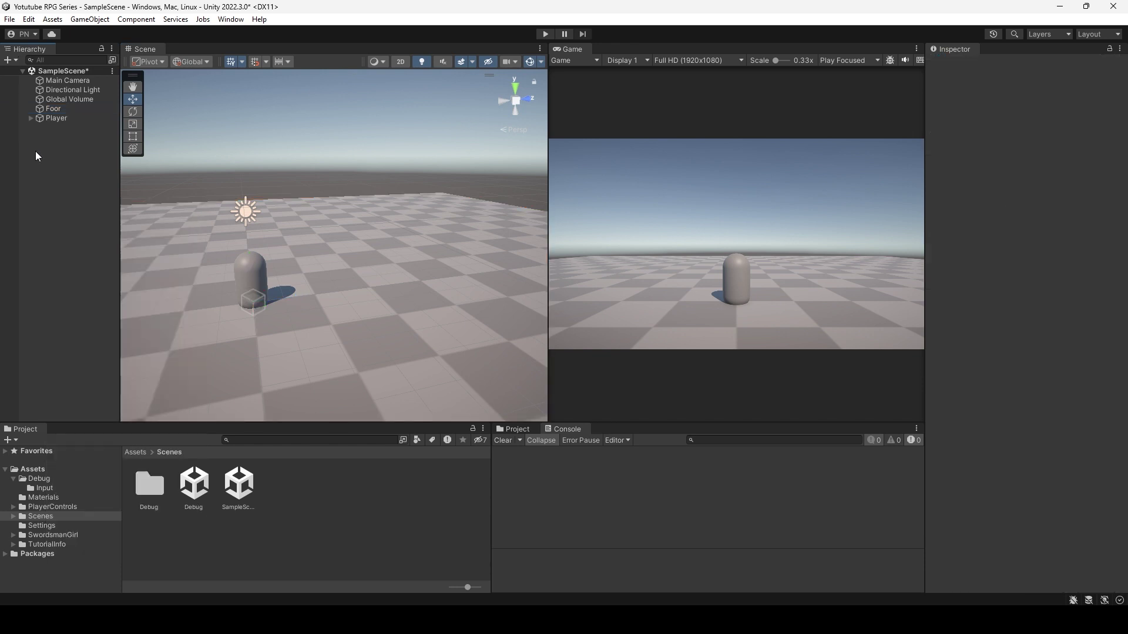
right_click(36, 150)
click(10, 64)
click(10, 61)
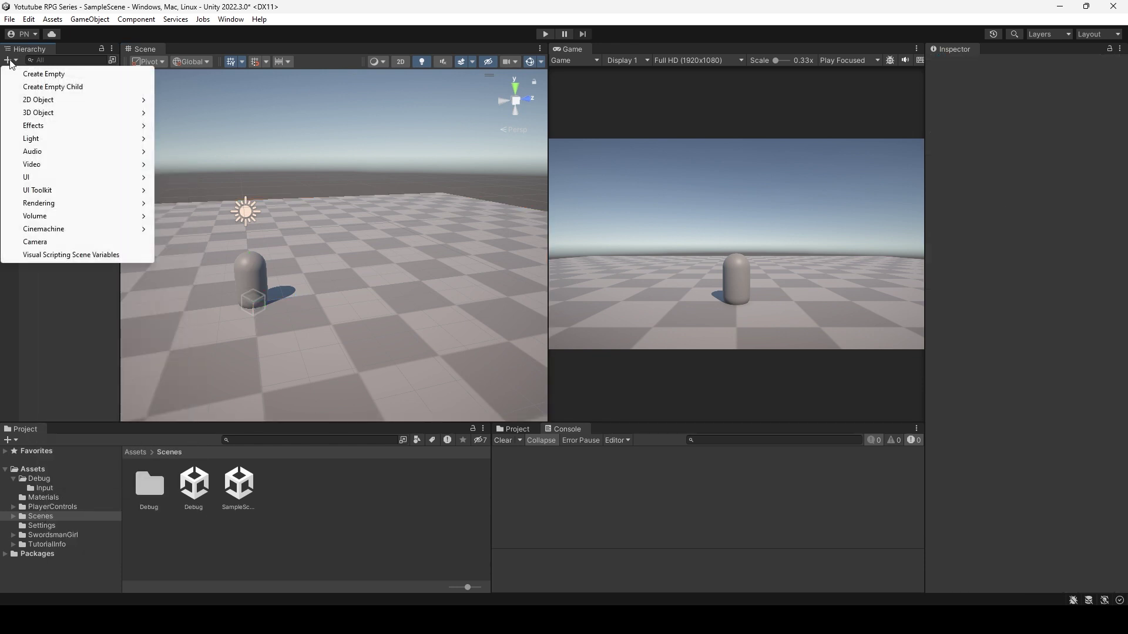
click(36, 314)
right_click(48, 235)
click(10, 61)
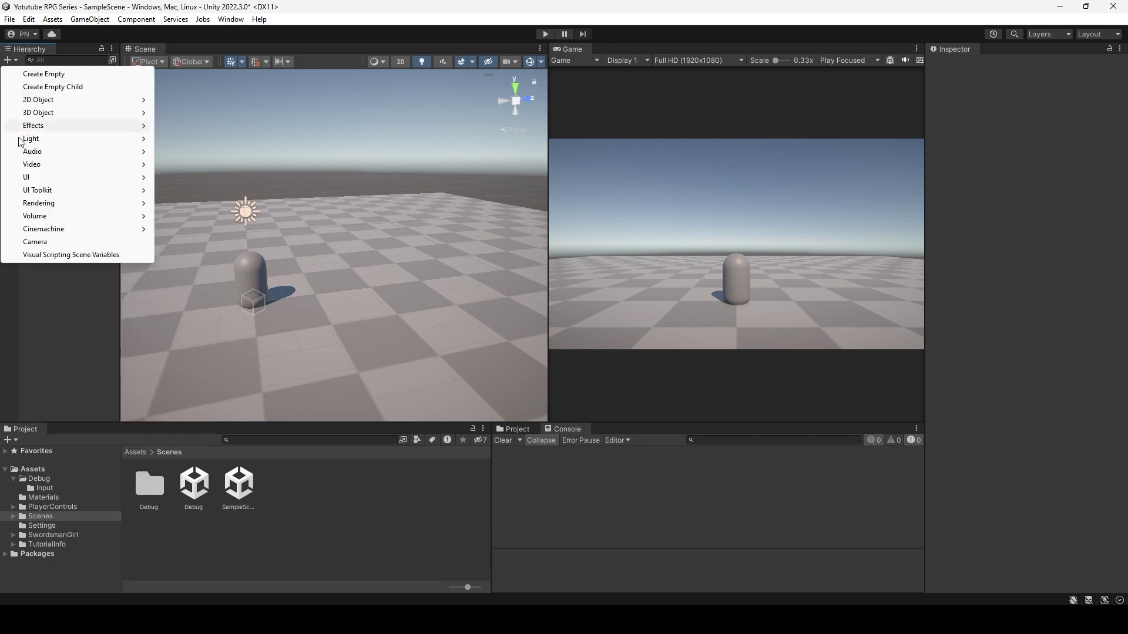
click(48, 336)
Create a Cinemachine FreeLook Camera in SampleScene and keep its default name.
right_click(49, 187)
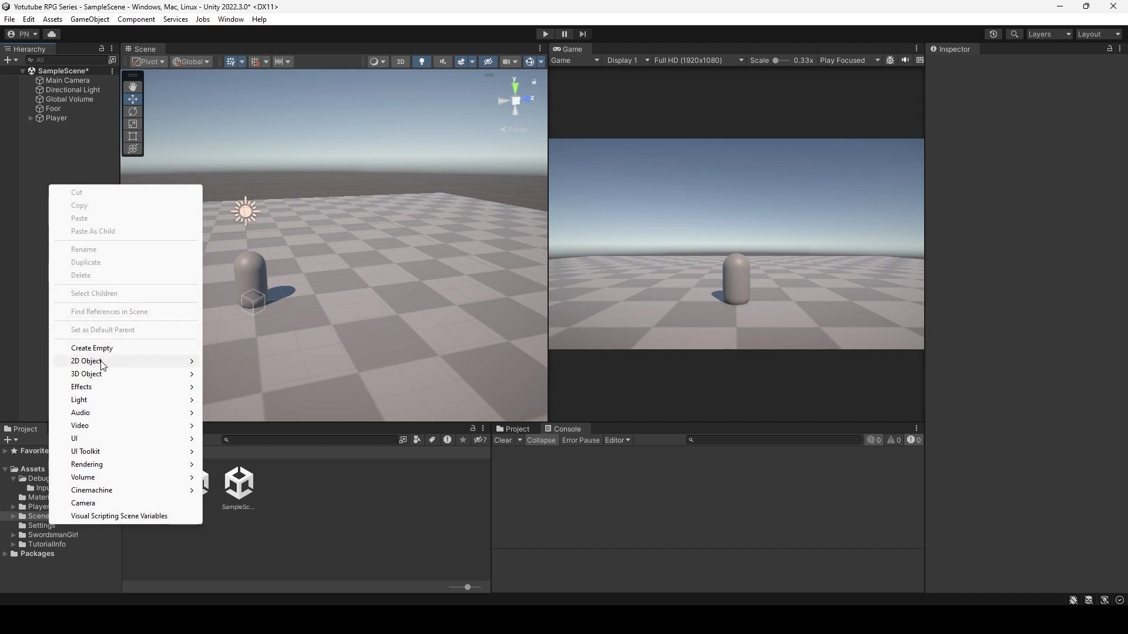
mouse_move(176, 492)
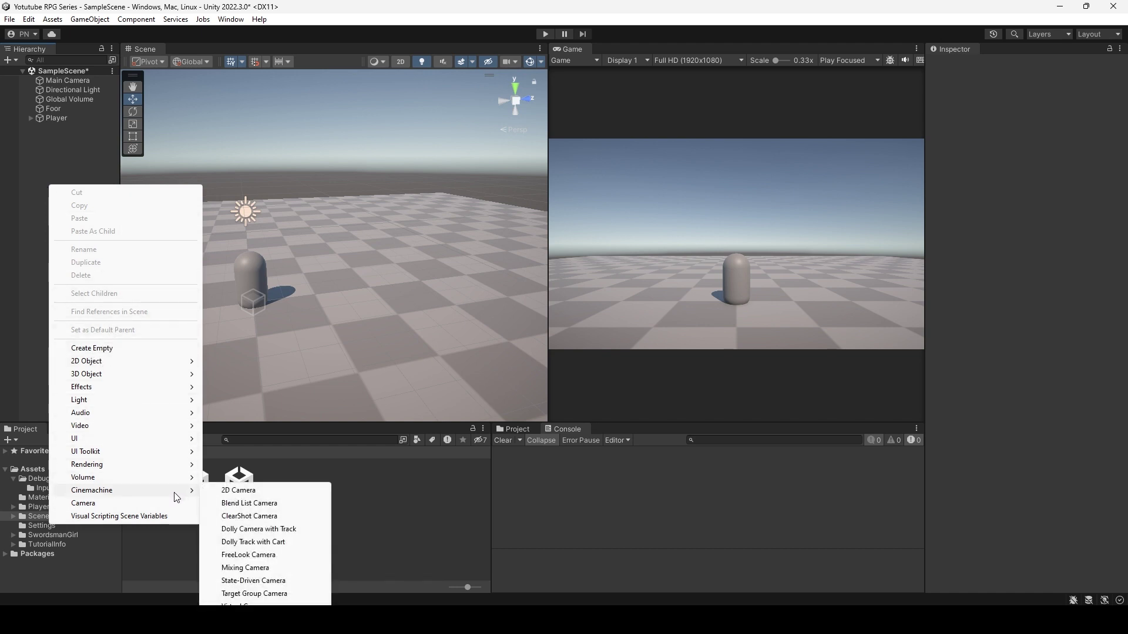
click(260, 558)
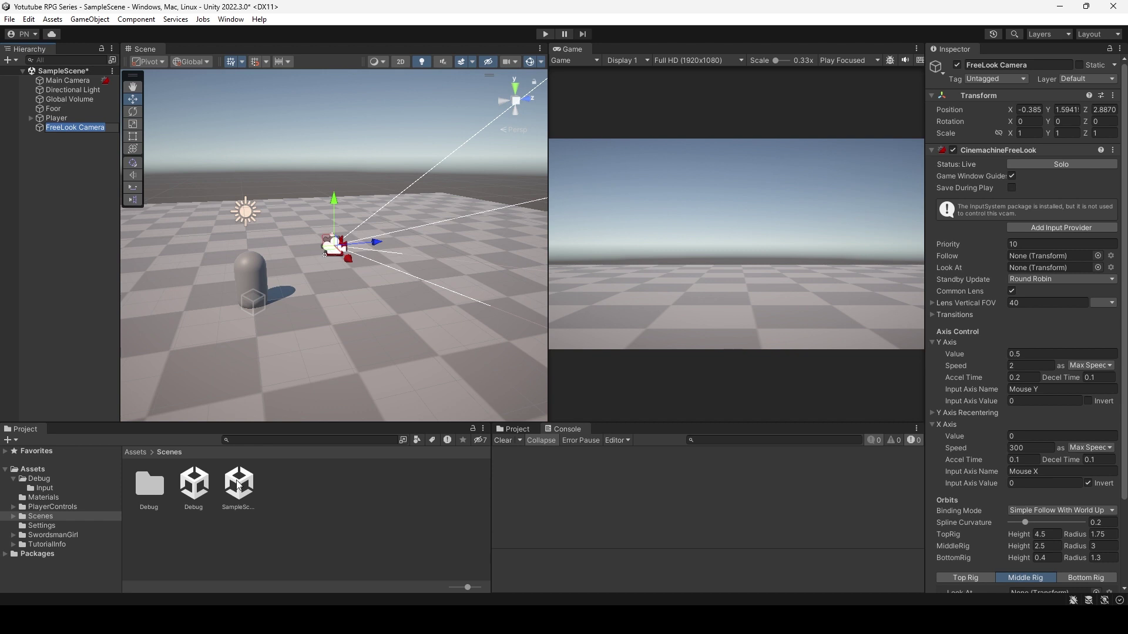
key(Return)
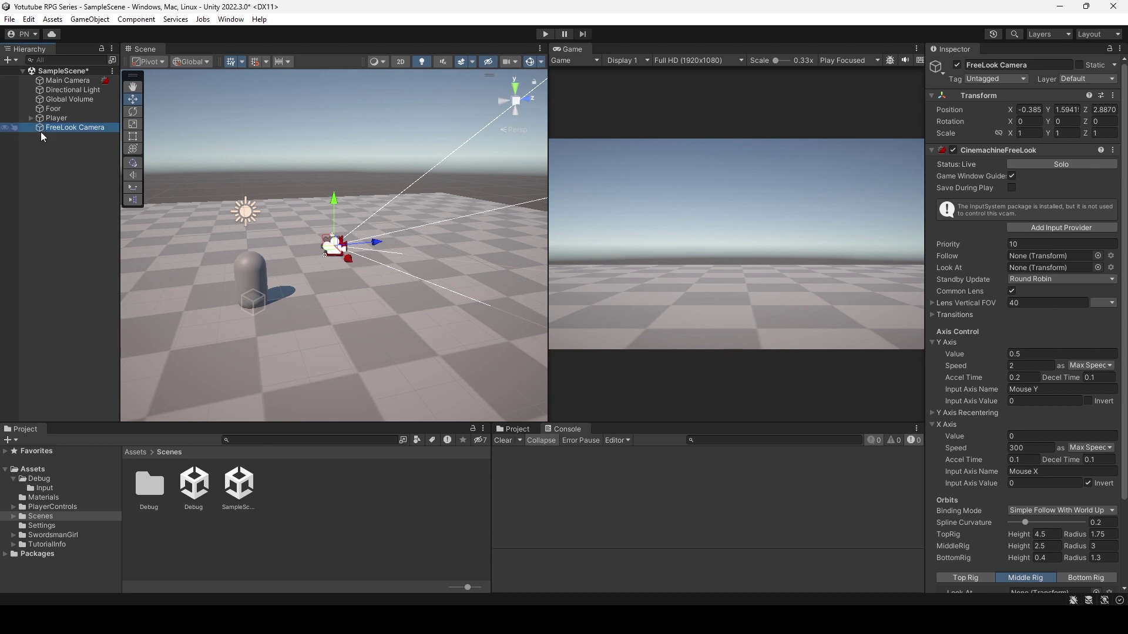
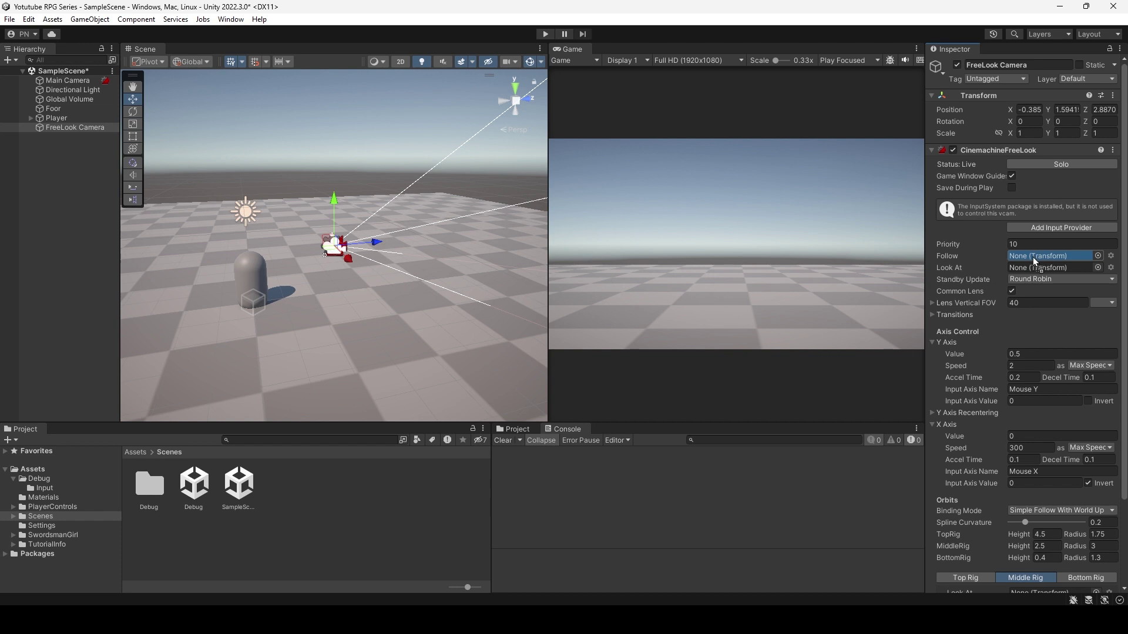
Set the FreeLook Camera's Follow target to Player and inspect its orbit rings around the capsule.
drag(1034, 262, 974, 264)
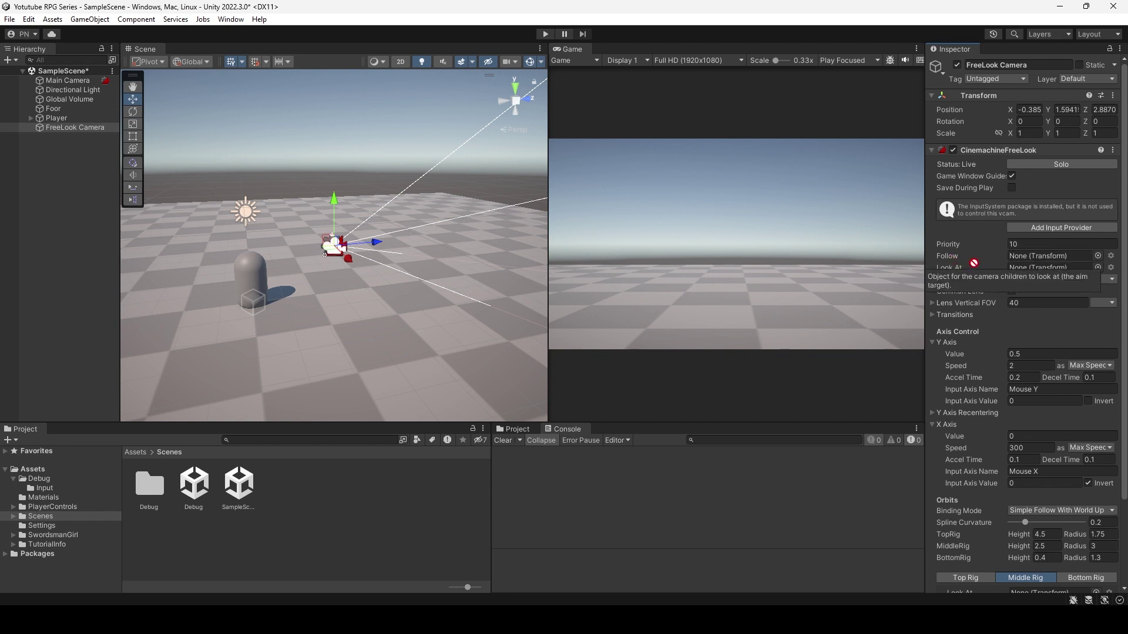
drag(974, 263, 1032, 256)
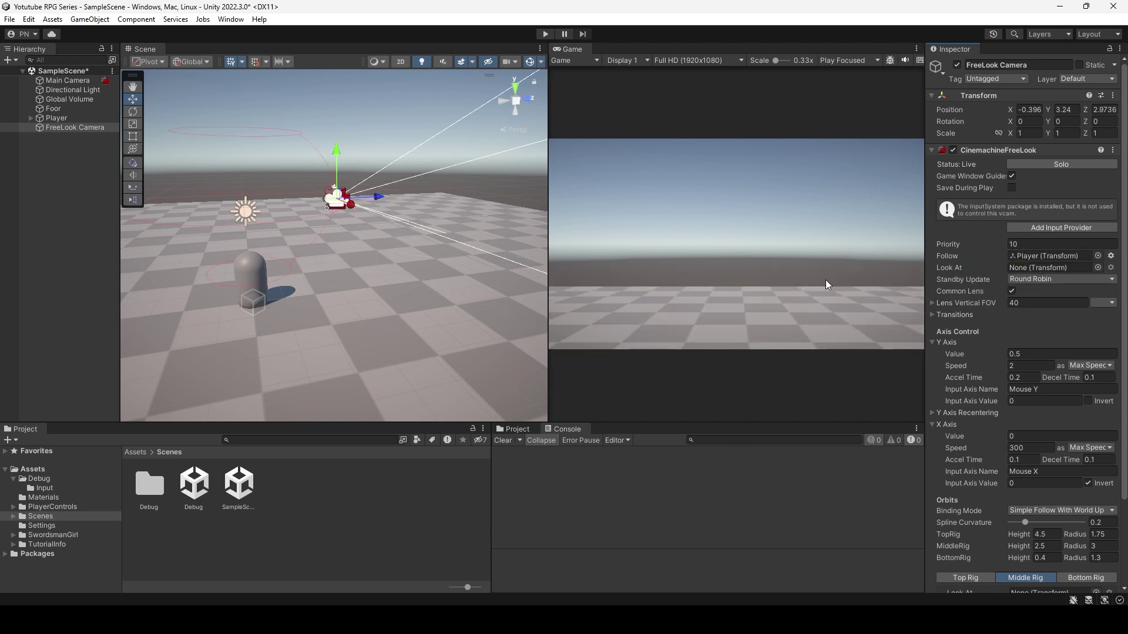
right_drag(484, 314, 322, 128)
right_drag(330, 189, 312, 244)
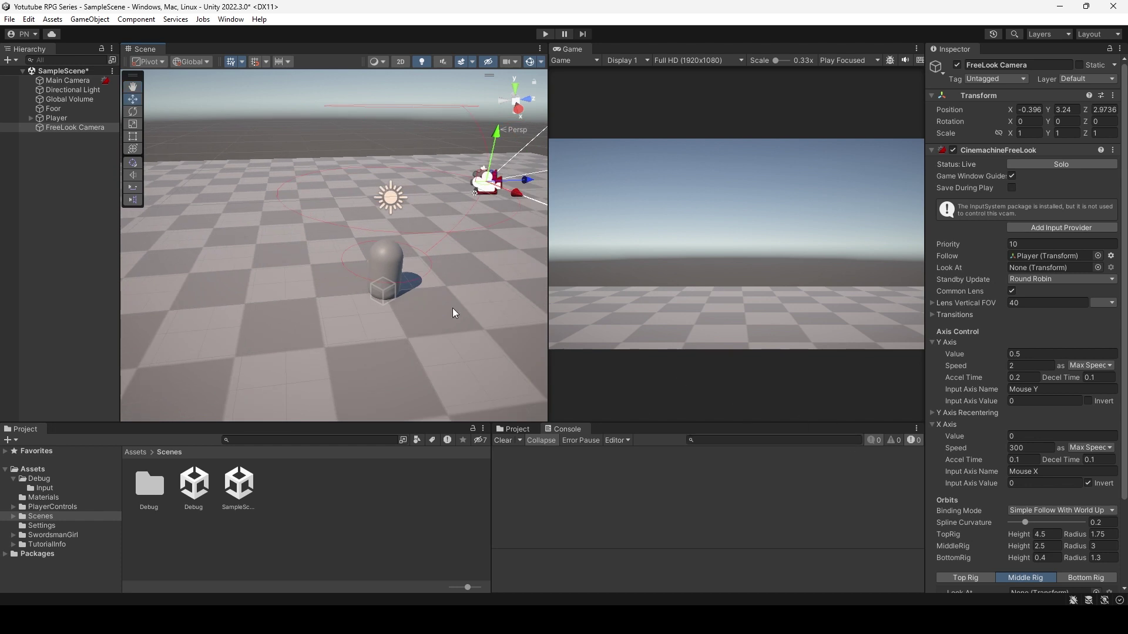
right_drag(453, 313, 350, 264)
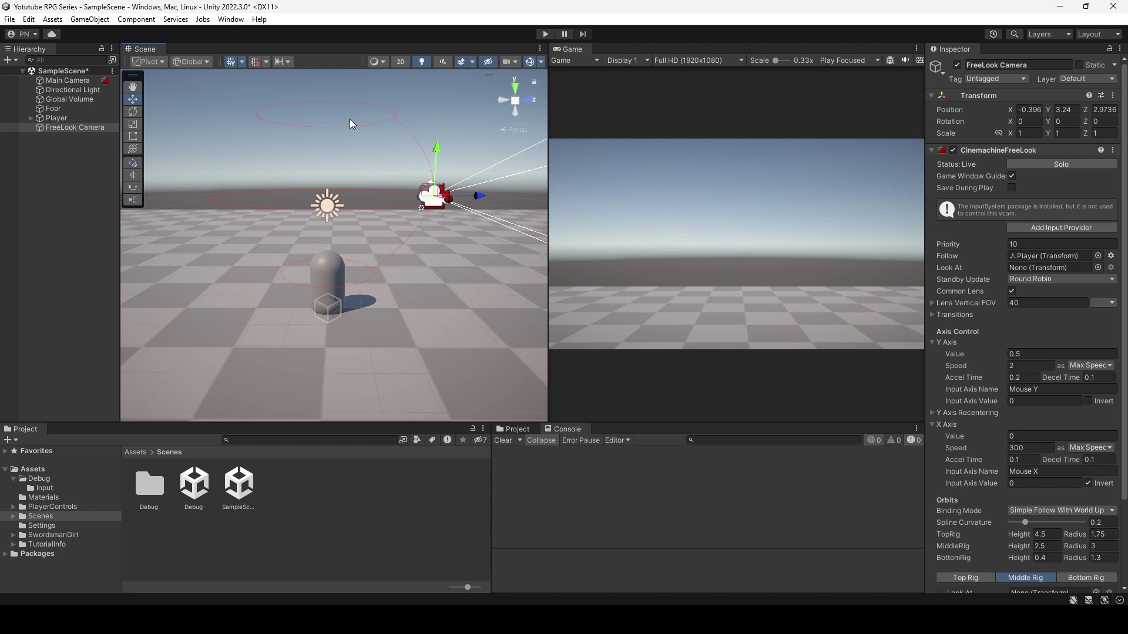
Expand the middle rig's Aim settings and set the FreeLook Camera's Look At target to Player.
scroll(963, 500, down, 3)
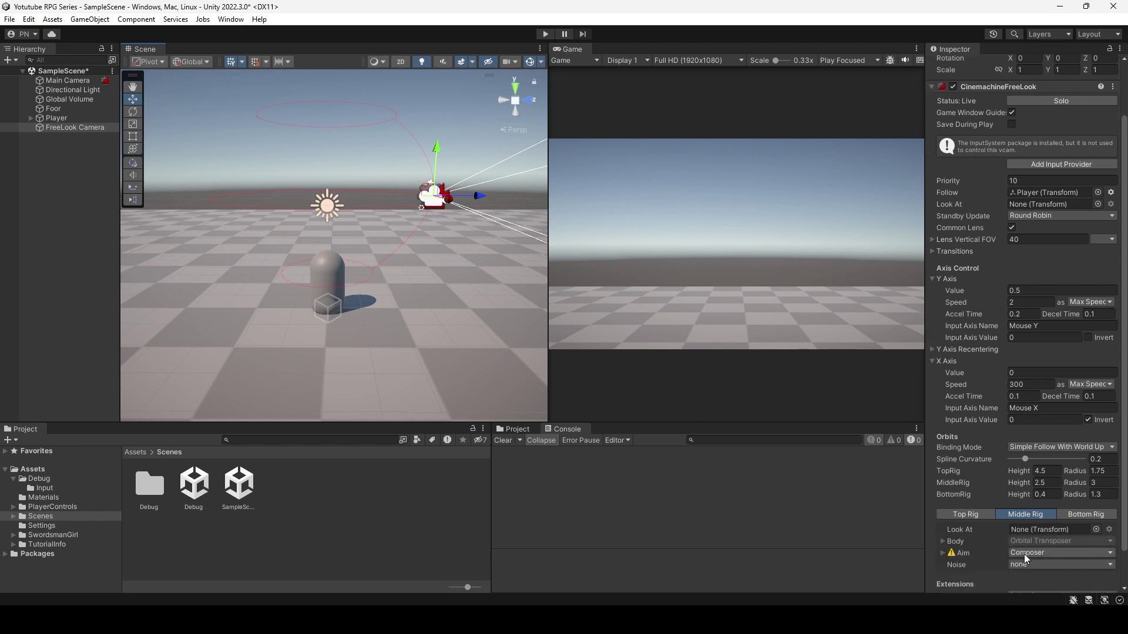
click(939, 553)
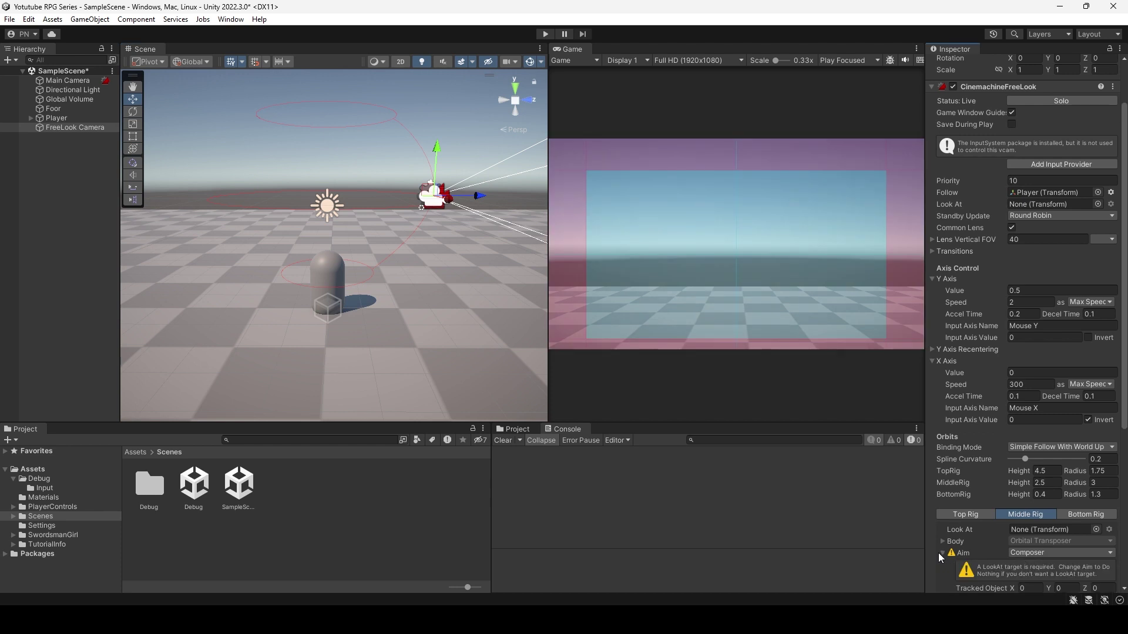
scroll(1014, 573, down, 2)
scroll(1013, 574, down, 5)
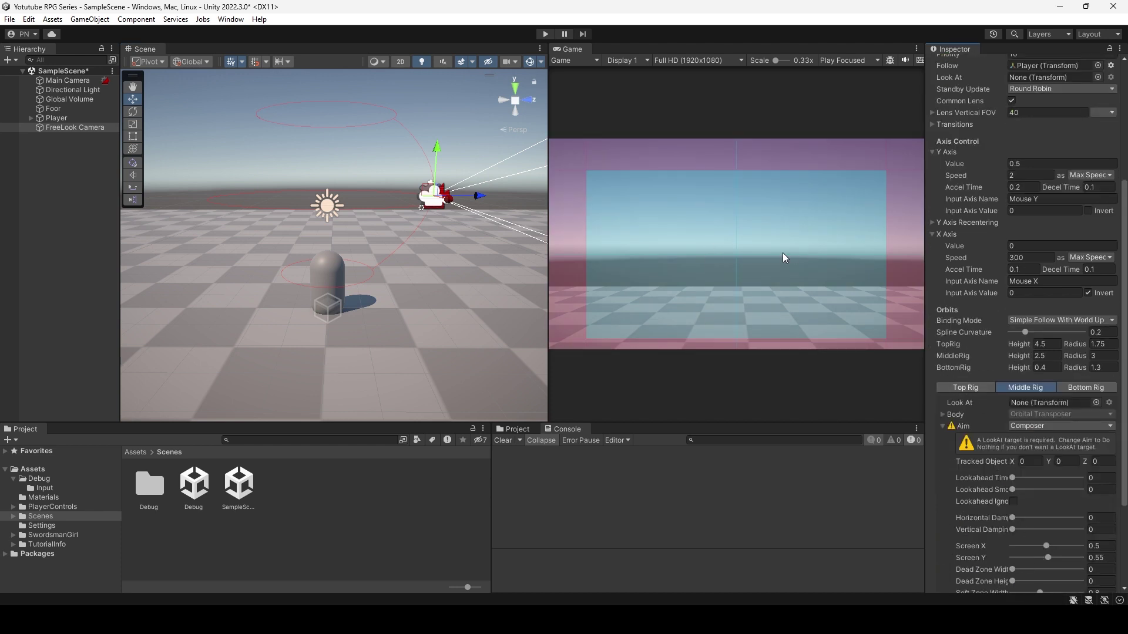
scroll(959, 330, up, 6)
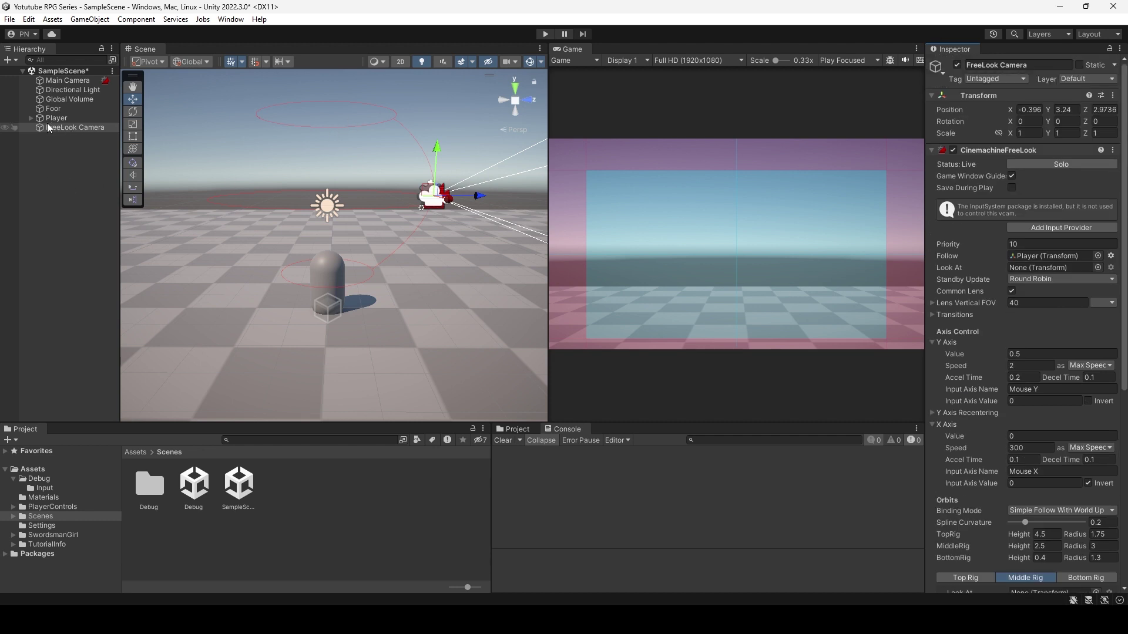
drag(47, 125, 1028, 273)
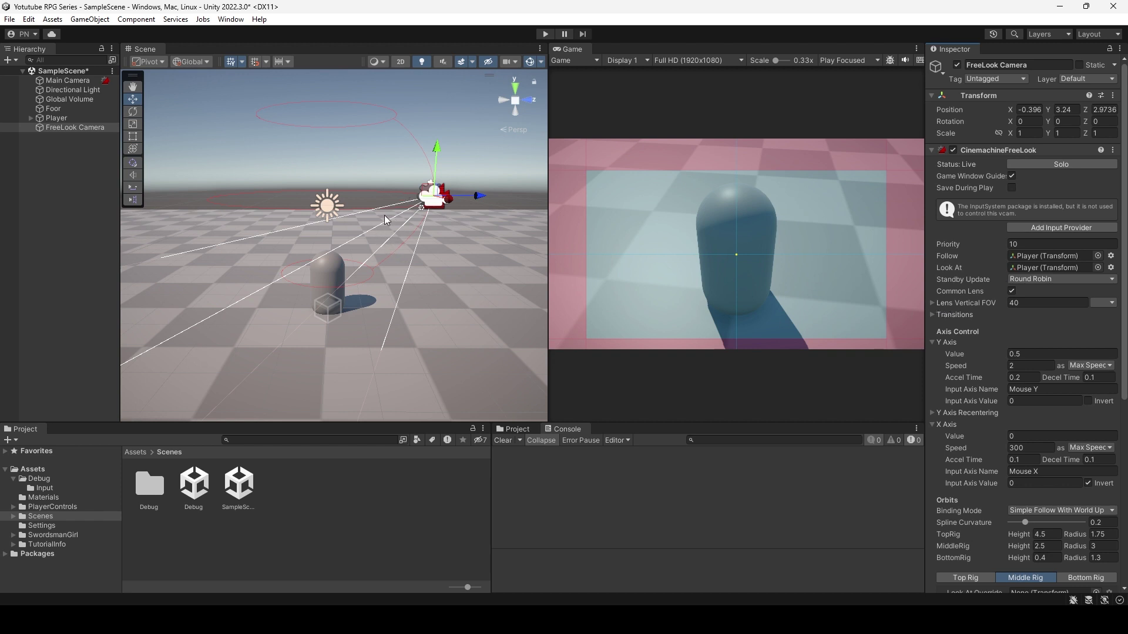
Examine the Player capsule's pivot in the scene and the FreeLook Camera's middle rig Aim settings.
click(51, 118)
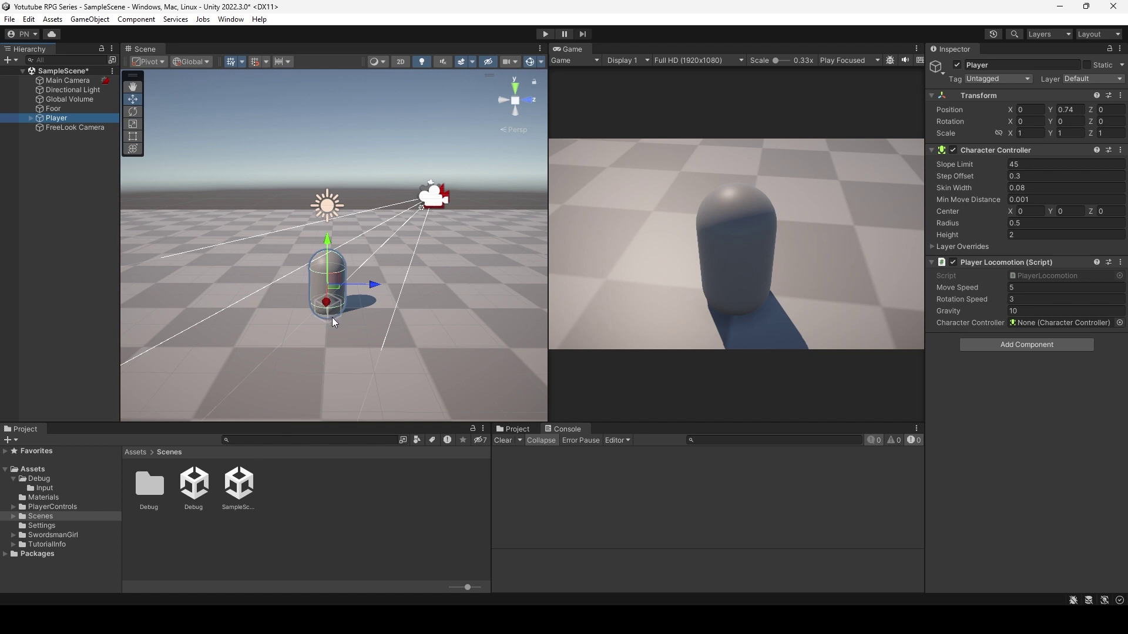
scroll(333, 317, up, 4)
middle_drag(331, 310, 344, 300)
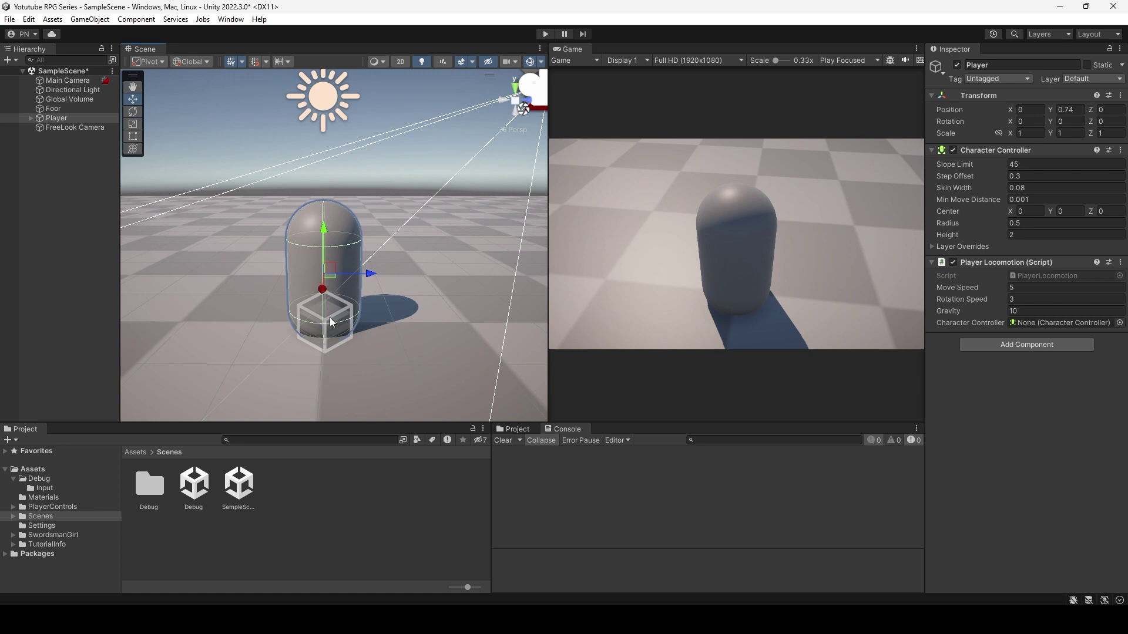
scroll(330, 320, down, 5)
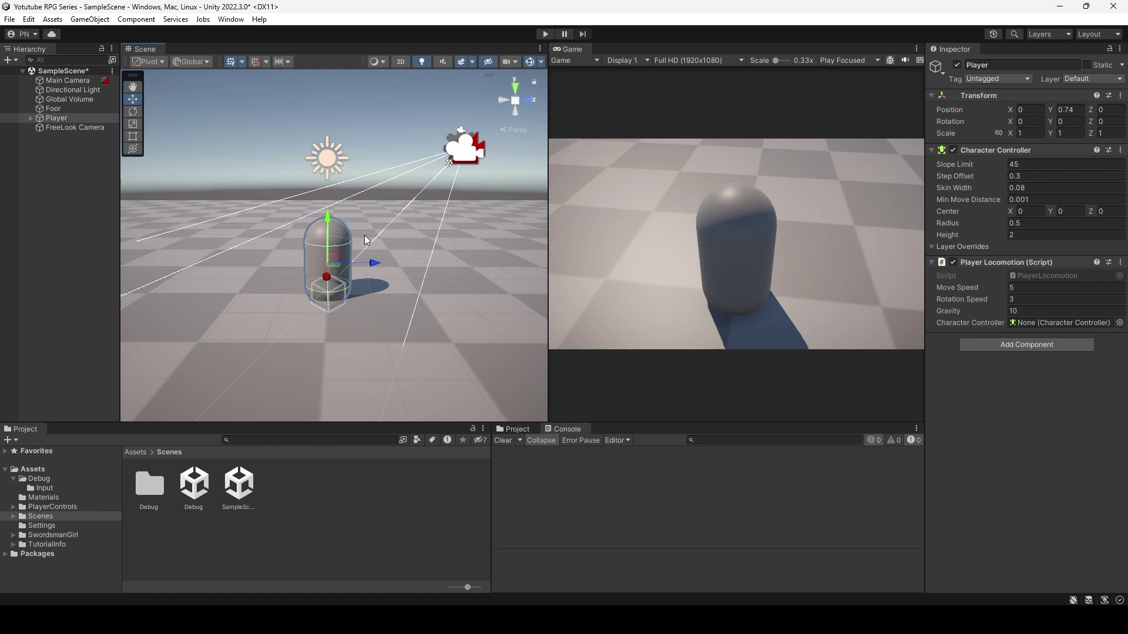
middle_drag(397, 250, 402, 272)
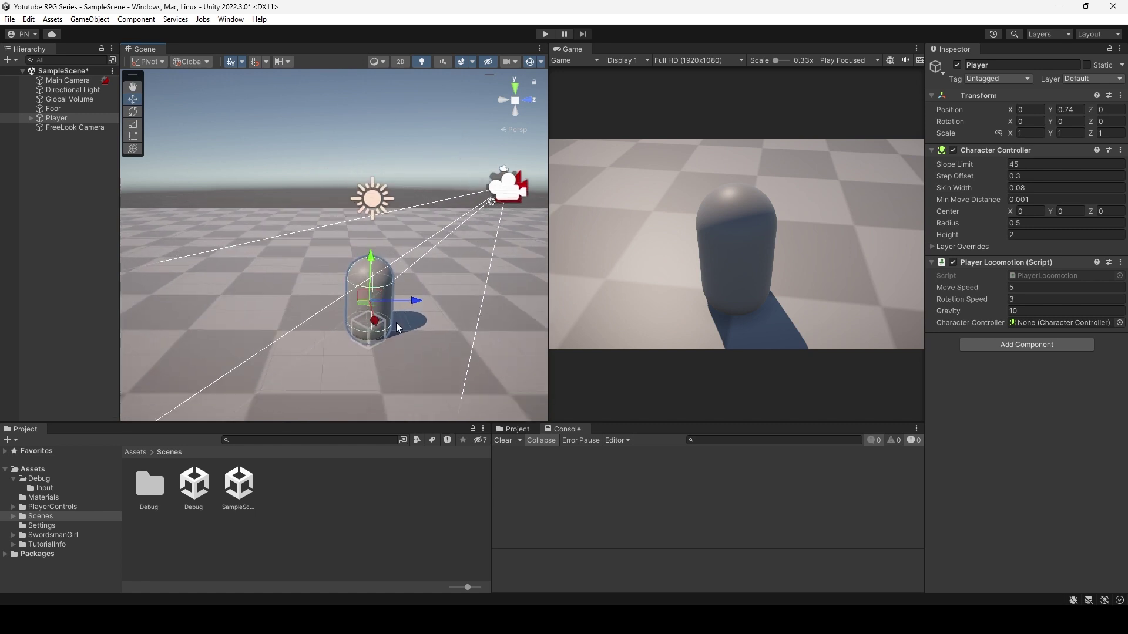
click(85, 128)
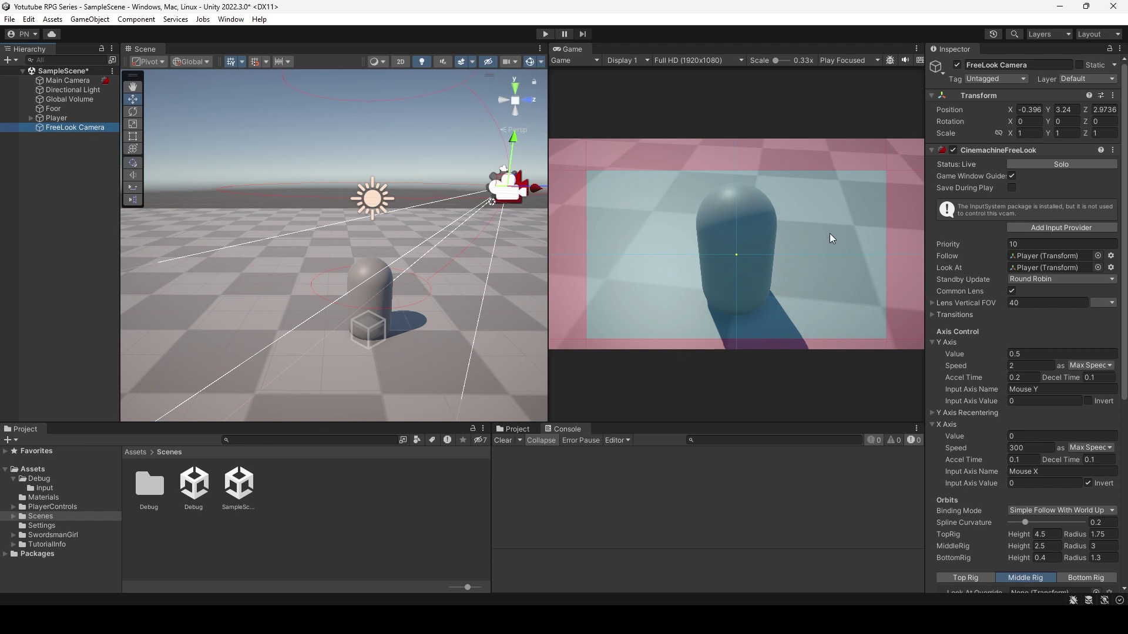
scroll(1073, 509, down, 6)
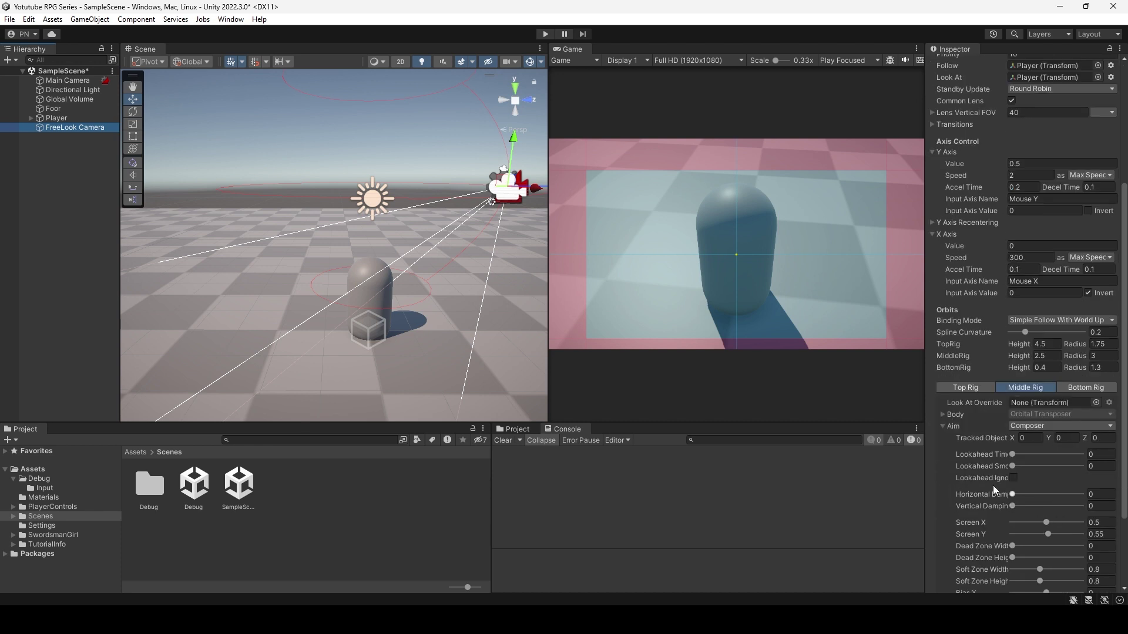
click(942, 427)
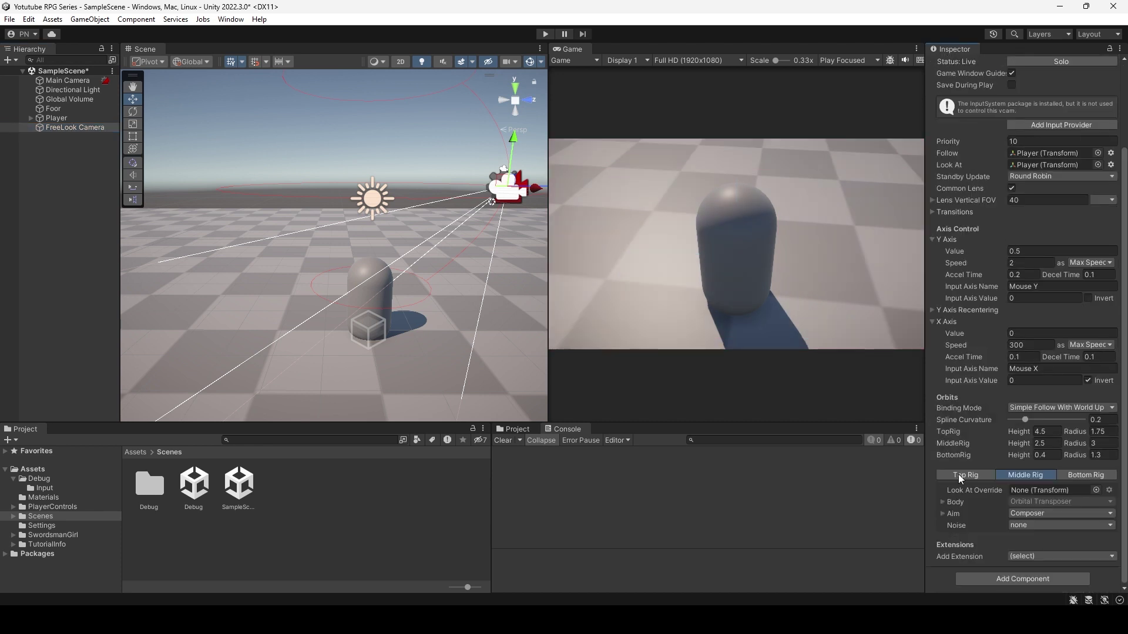
click(943, 514)
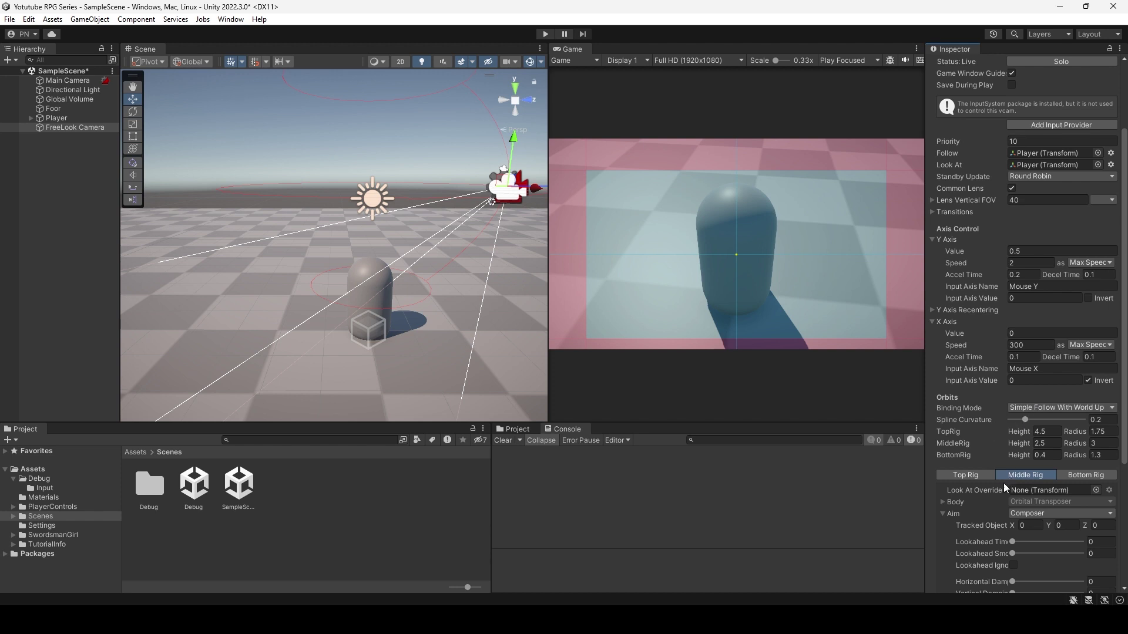
click(943, 514)
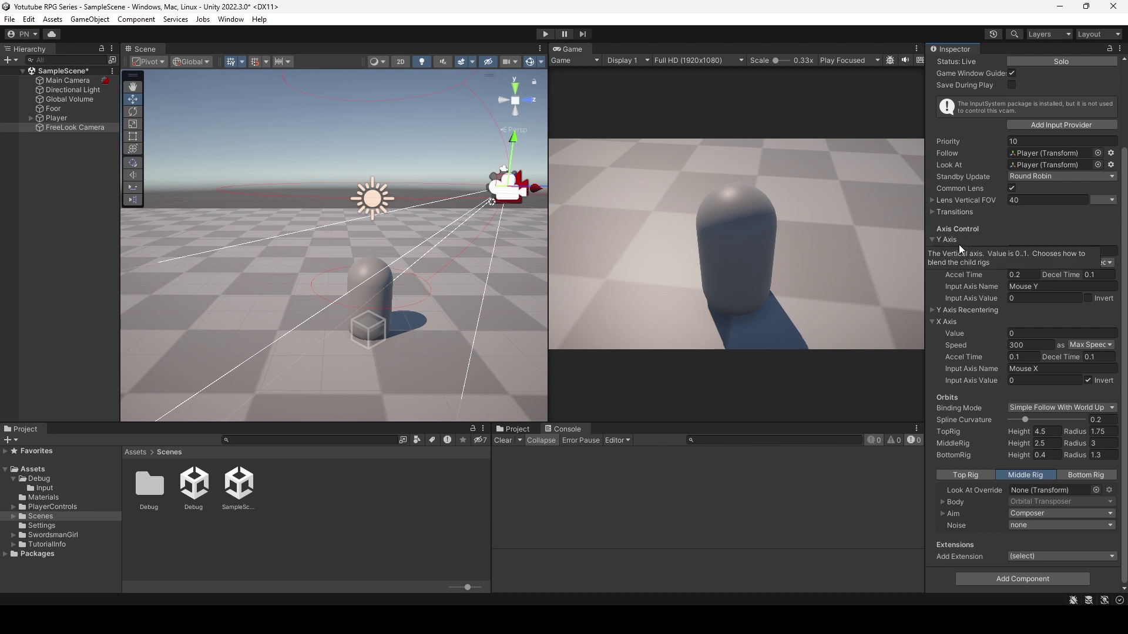
Test the camera in Play mode, stop it, and enable Invert on the Y axis and disable it on the X axis.
click(545, 33)
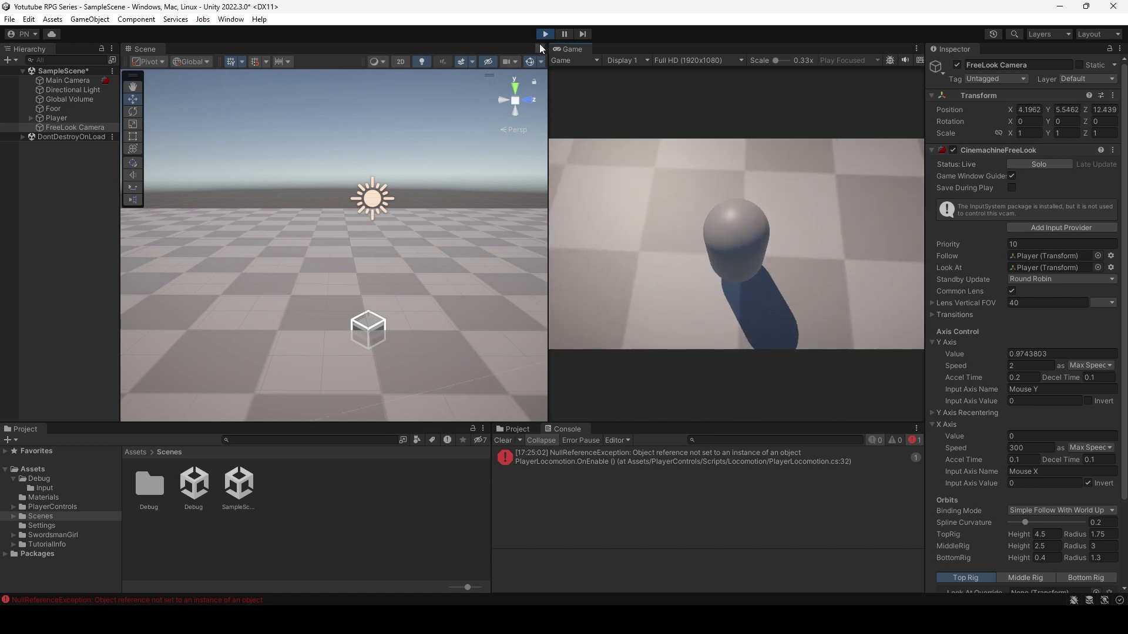
click(545, 35)
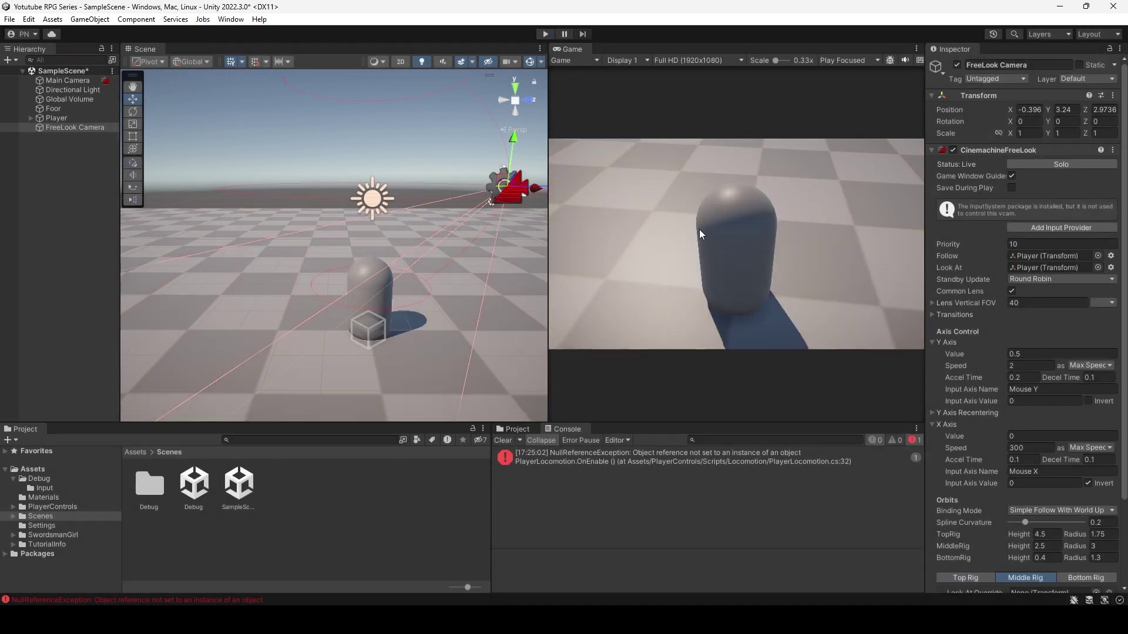
click(1087, 401)
click(1089, 482)
Set the orbits' Binding Mode to World Space, test the camera in Play mode and stop it.
scroll(1020, 517, down, 2)
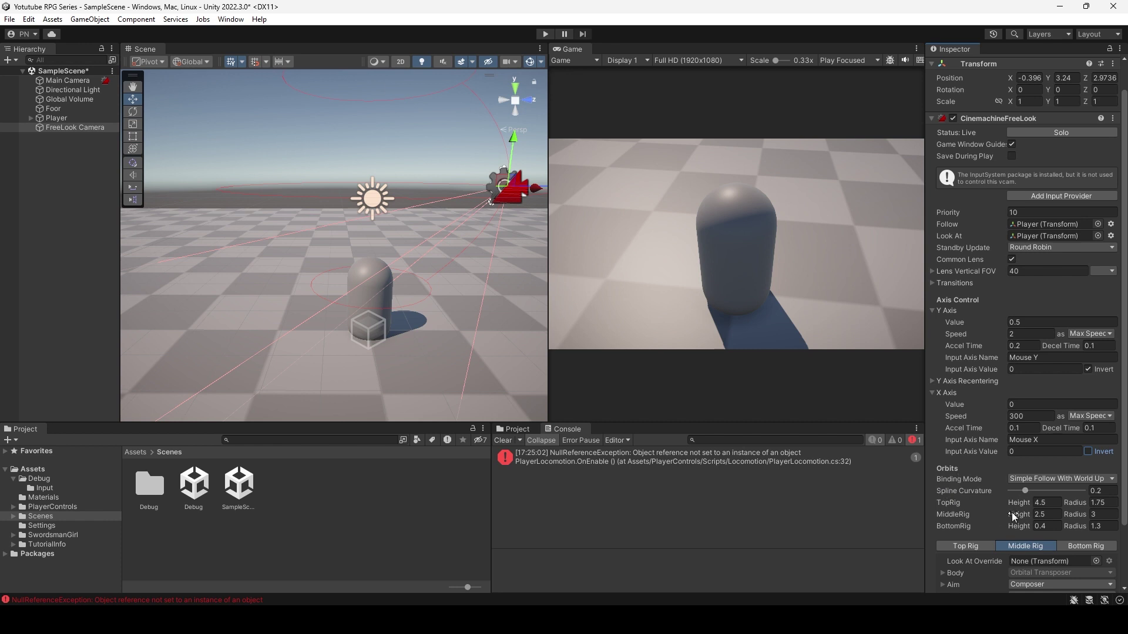
click(1050, 479)
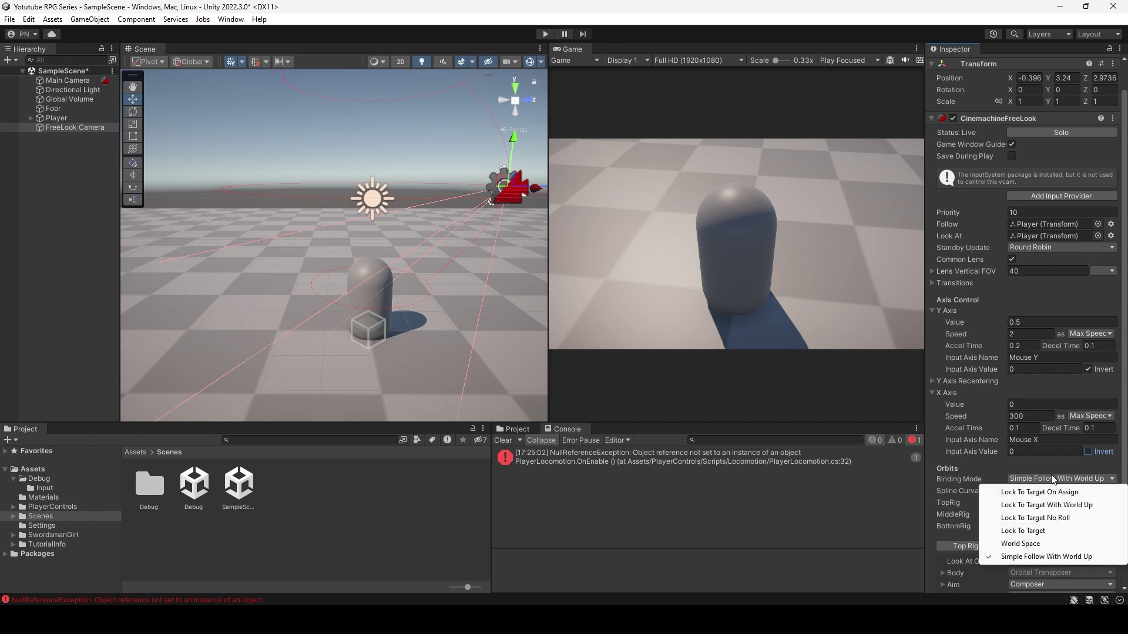
click(1048, 545)
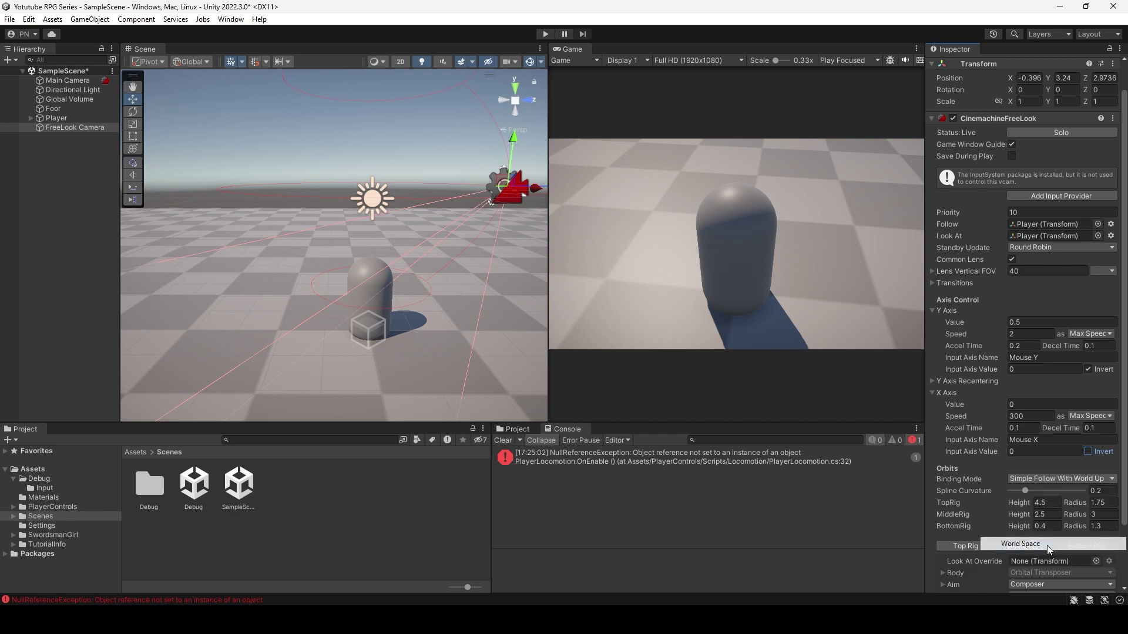
click(545, 34)
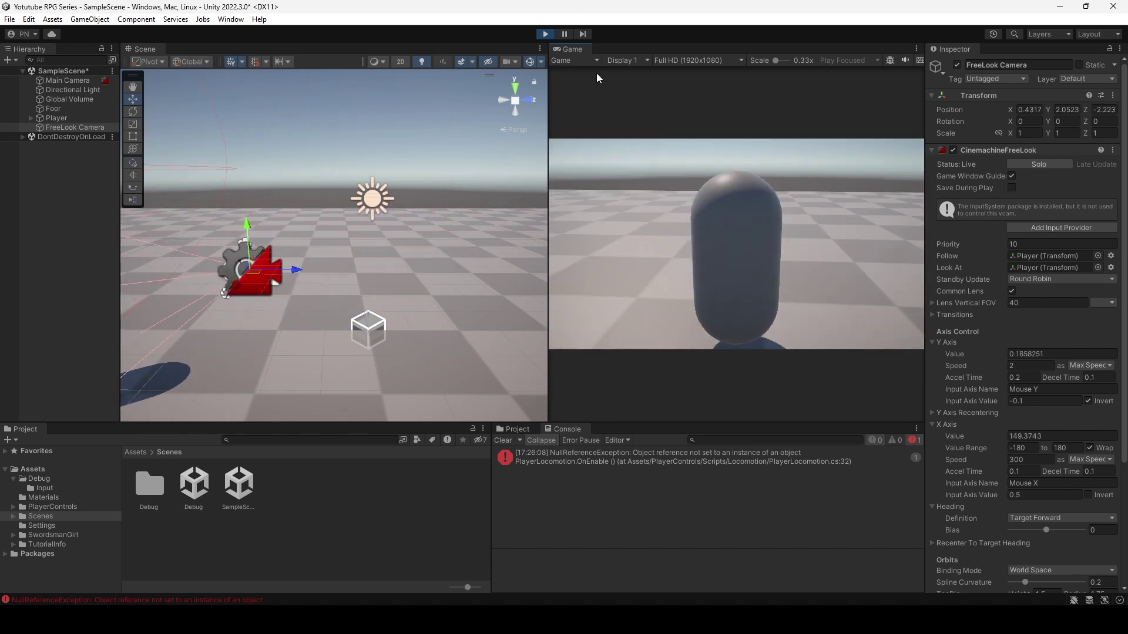
click(546, 34)
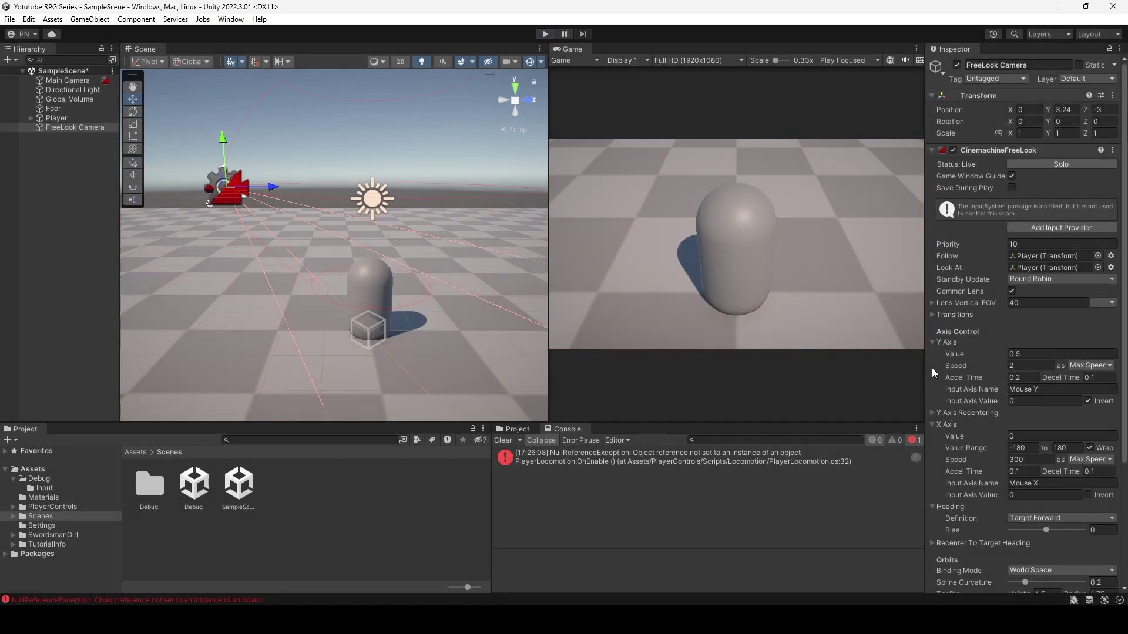
Set the orbit radii to 5 for the middle rig, 4 for the bottom rig and 7 for the top rig.
scroll(992, 468, down, 5)
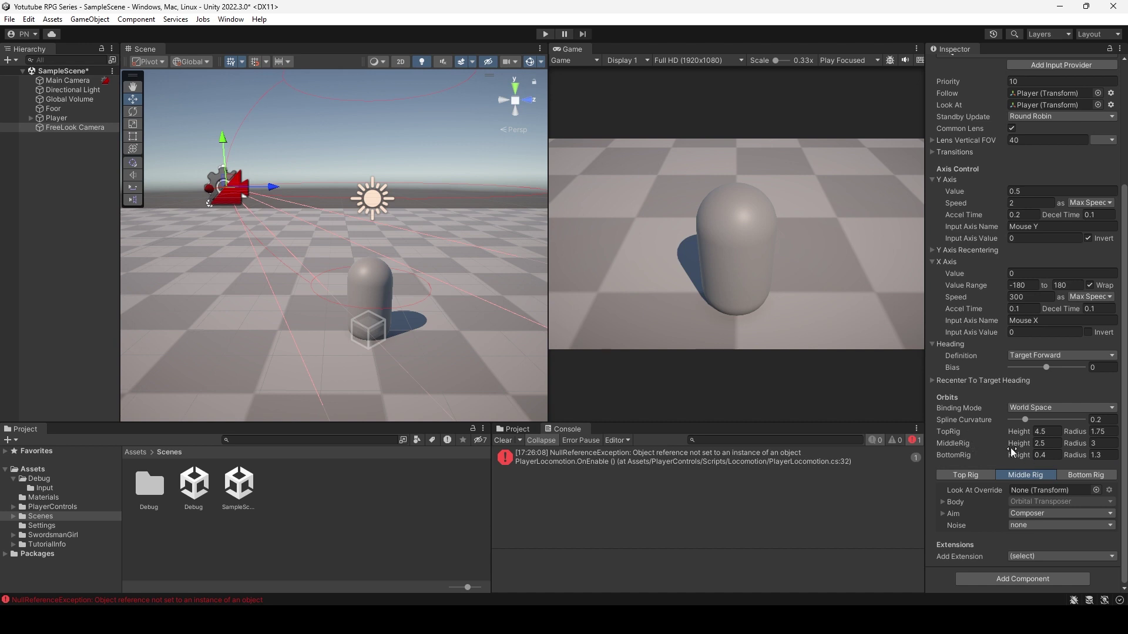
click(1103, 444)
text(5)
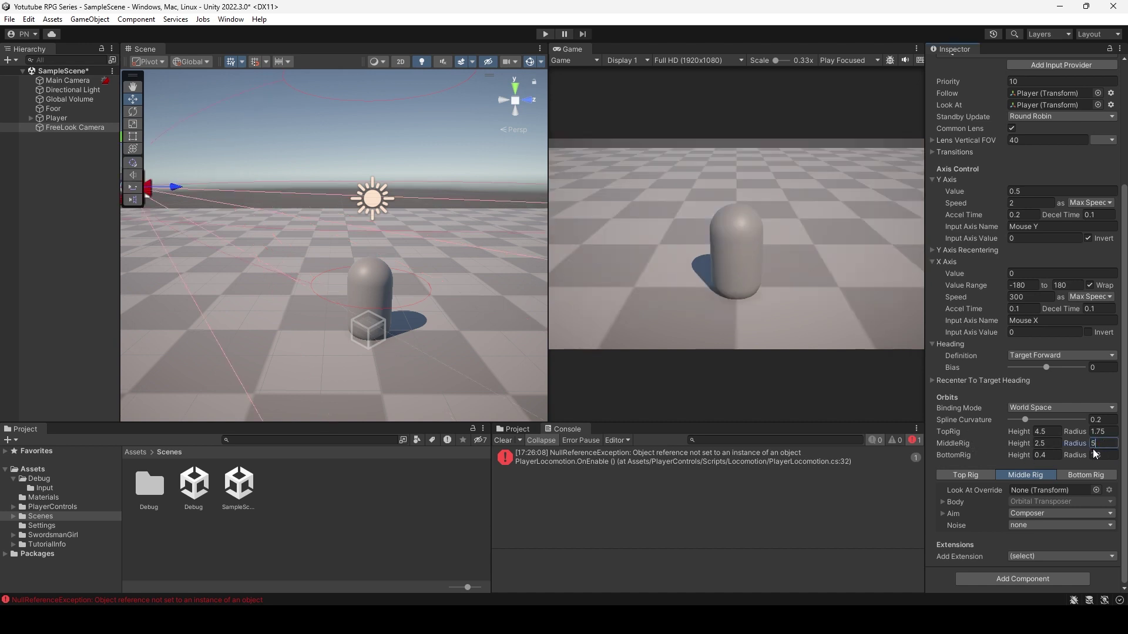
click(1113, 455)
text(4)
click(1110, 431)
text(7)
Preview the camera framing of the top, bottom and middle rigs, ending on the middle rig.
click(967, 474)
click(1088, 473)
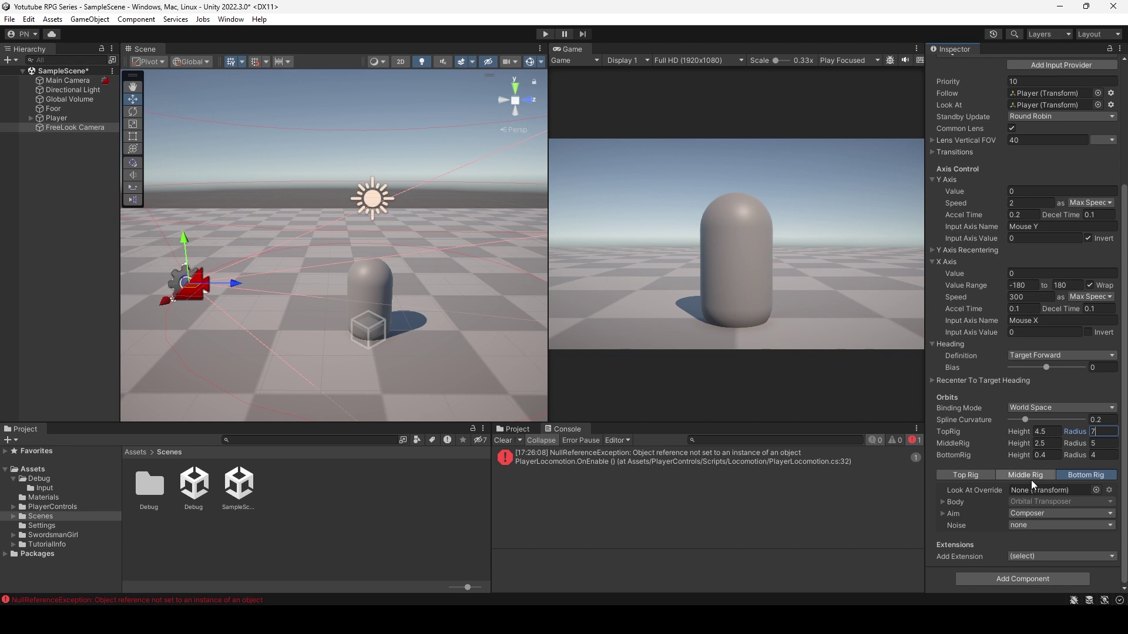
click(1035, 476)
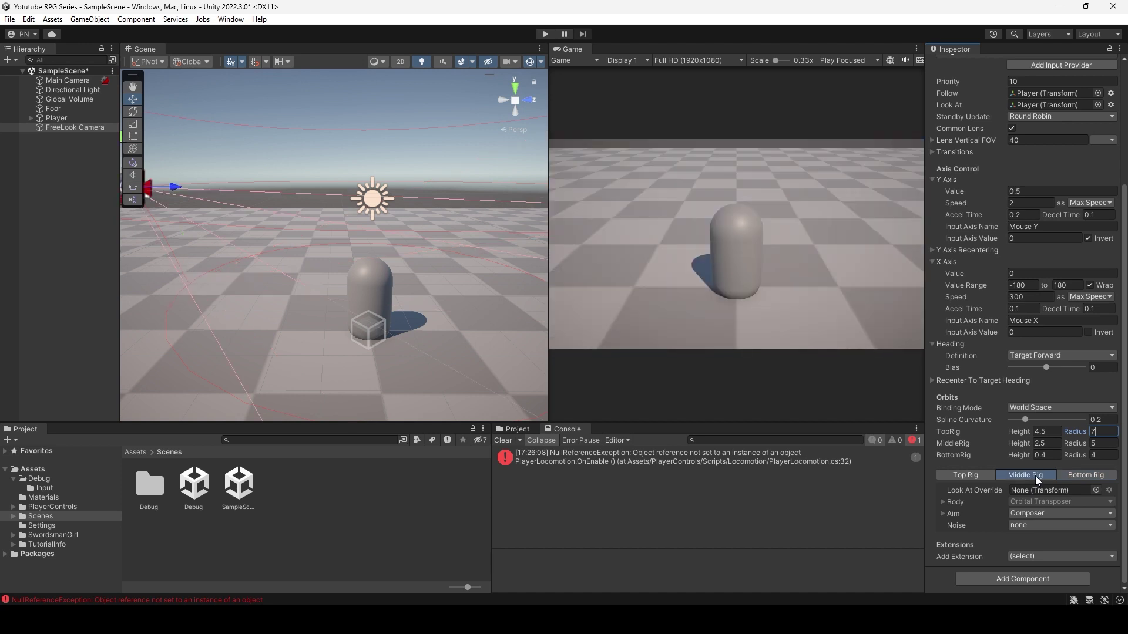
click(982, 475)
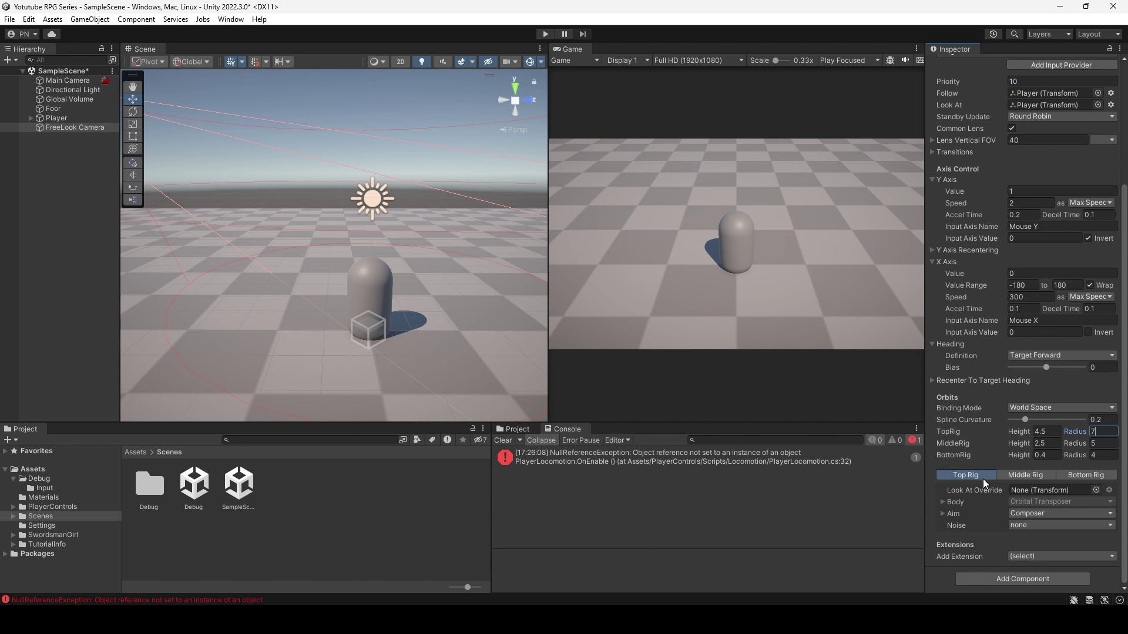
click(1087, 474)
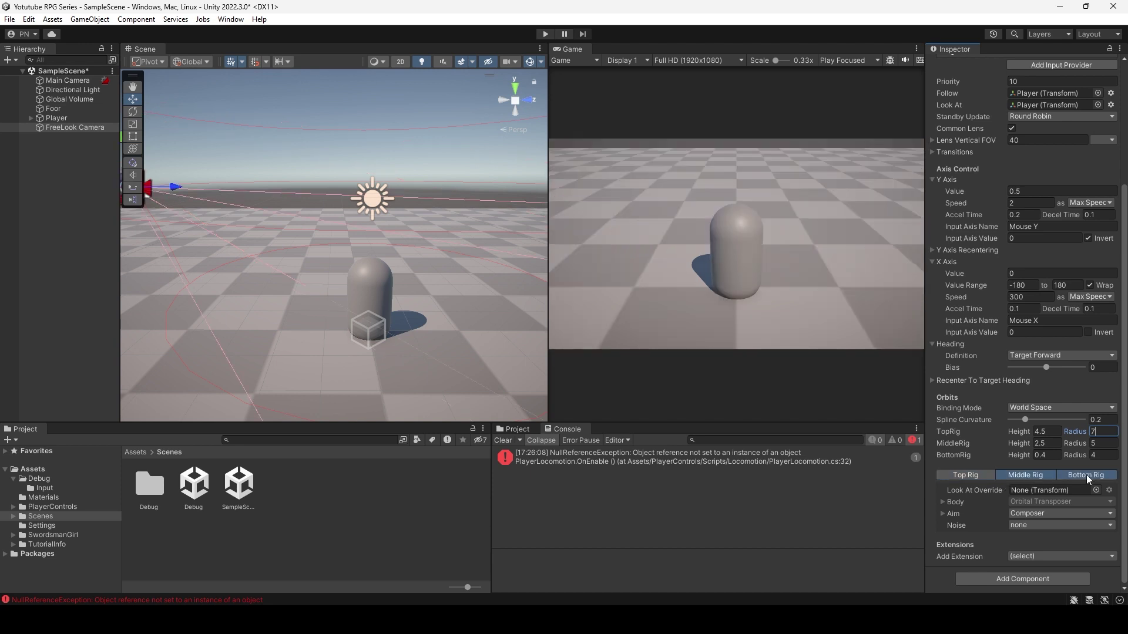
click(1013, 477)
Add a cube to SampleScene and move it beside the Player on the camera's side, at about Y 0.2 and Z -1.19.
right_drag(390, 328, 449, 306)
right_click(98, 195)
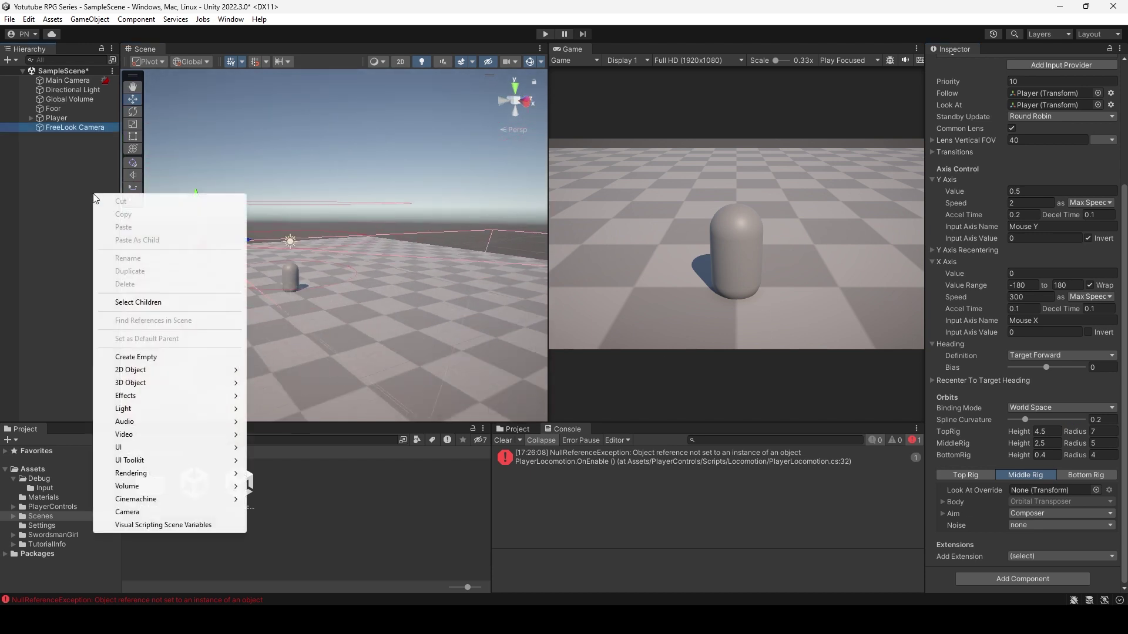
mouse_move(158, 383)
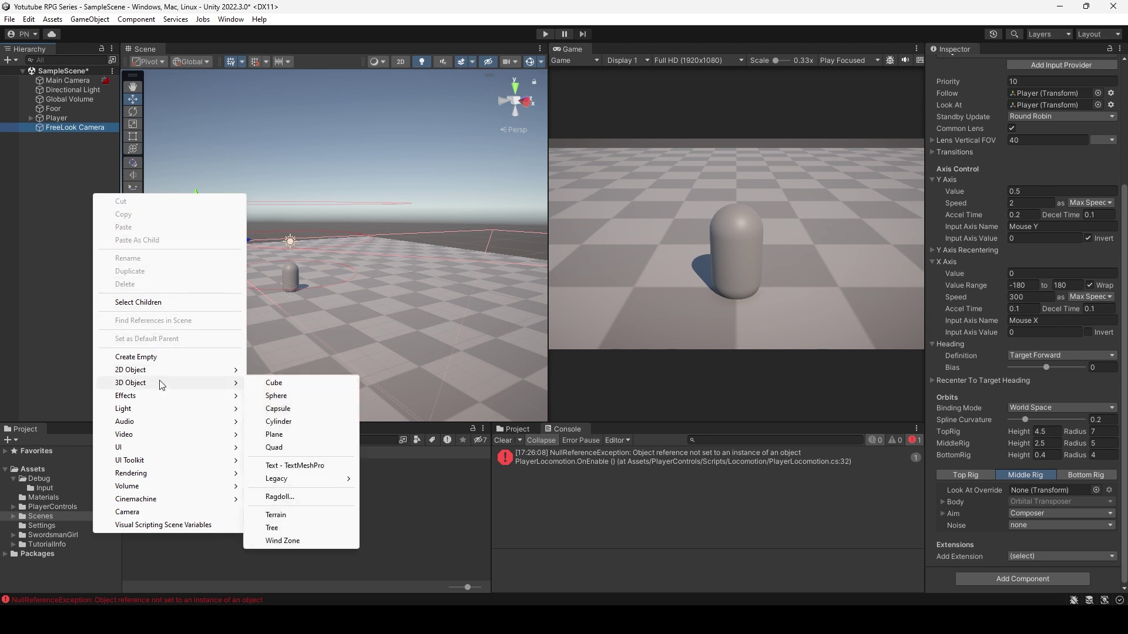
click(265, 382)
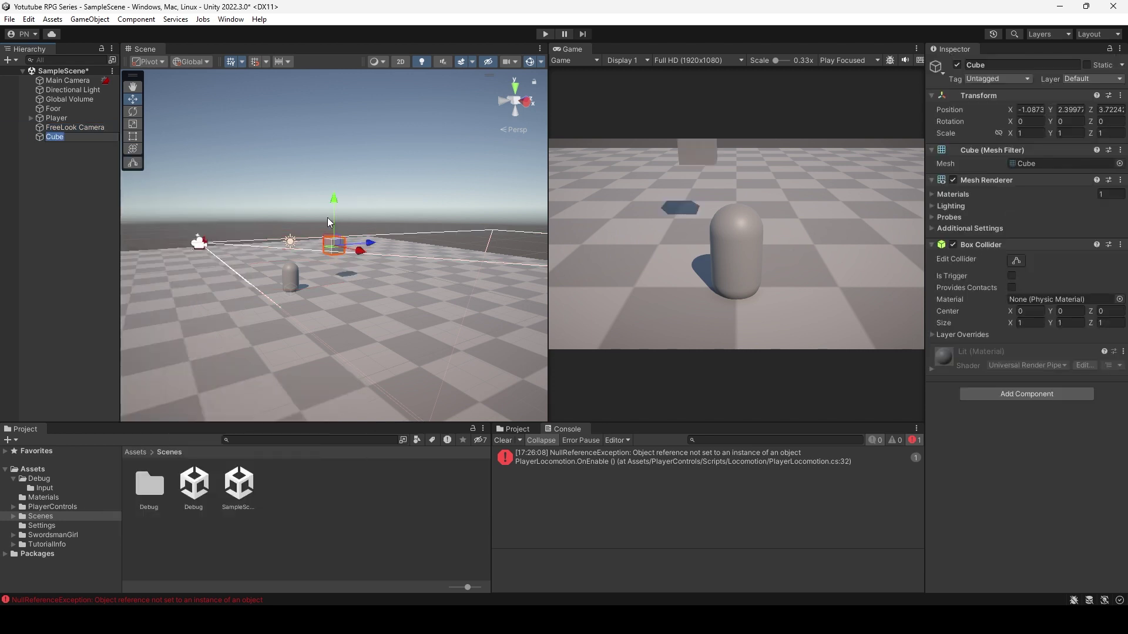
drag(333, 234, 305, 295)
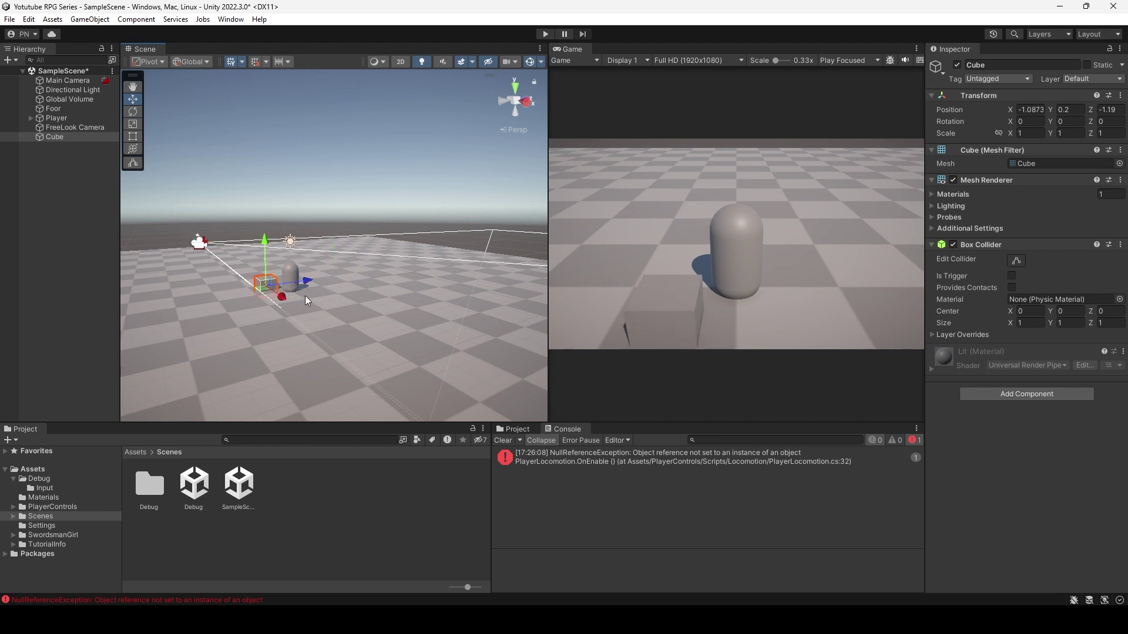
Stretch the cube into a tall pillar with a Y scale of about 9.3 and reposition it at about X -1.17, Y 3.67.
click(132, 125)
drag(265, 240, 247, 563)
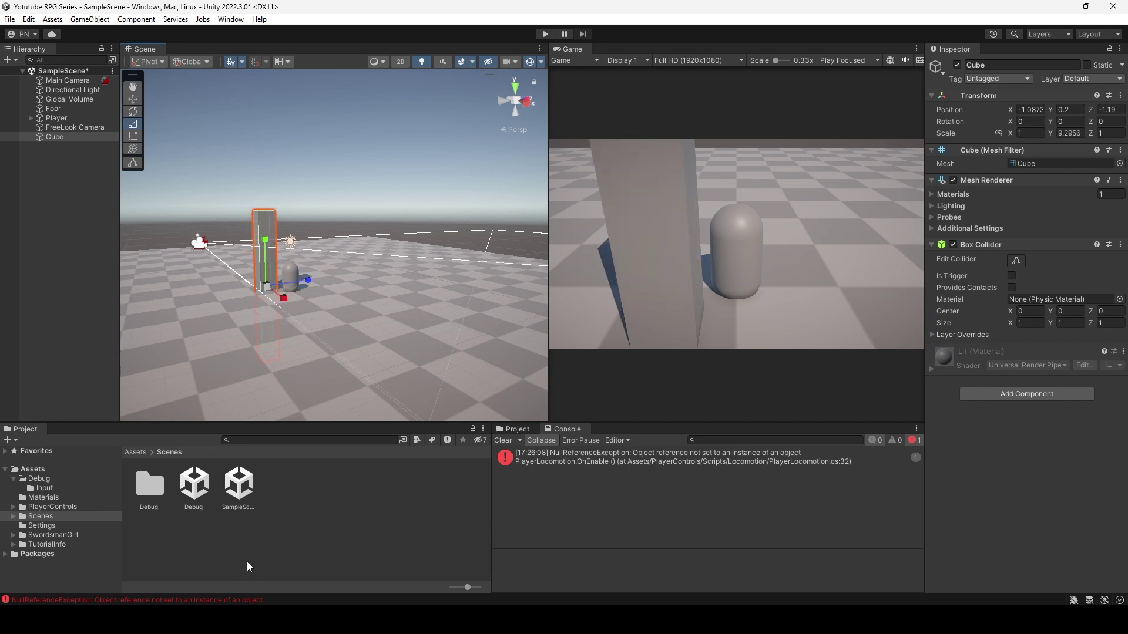
click(134, 99)
drag(266, 244, 262, 184)
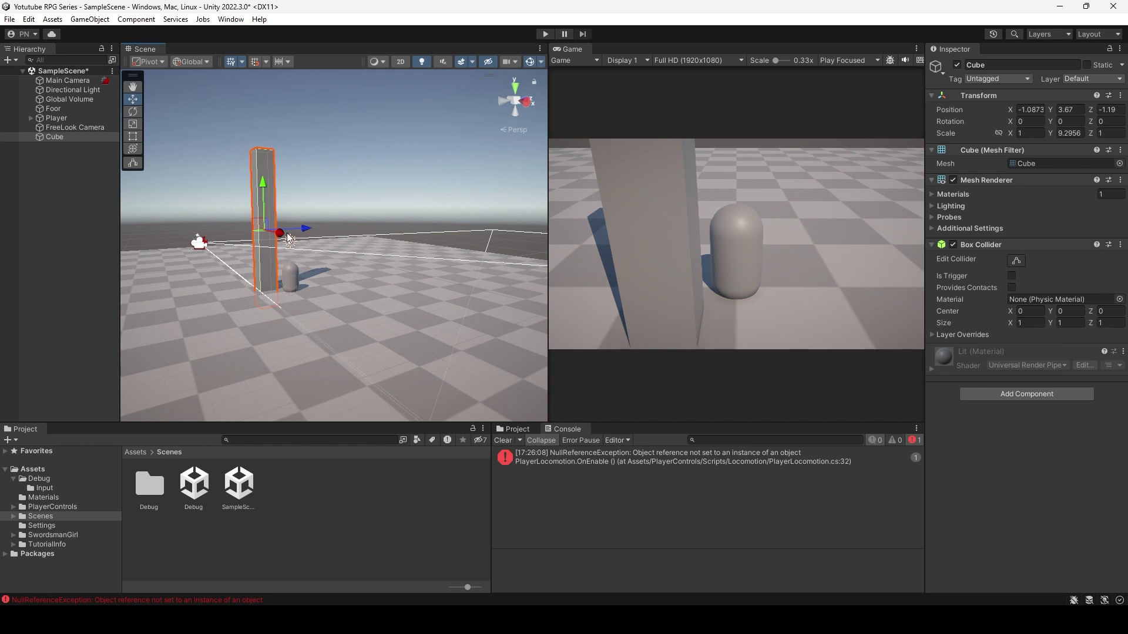
mouse_move(322, 297)
alt+mouse_down()
mouse_move(311, 268)
mouse_move(352, 285)
mouse_move(316, 275)
mouse_move(329, 281)
alt+mouse_up()
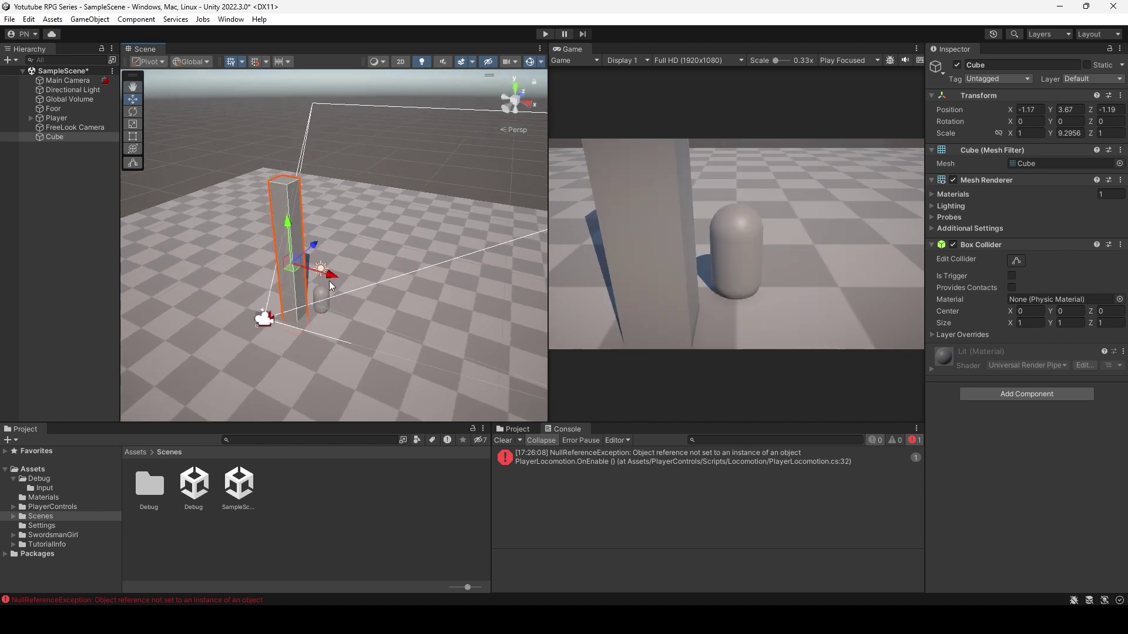
Duplicate the pillar twice around the Player, placing the second copy at about X 2.02, Z 3.89, and test the camera in Play mode.
click(76, 142)
right_click(76, 142)
click(58, 139)
right_click(59, 139)
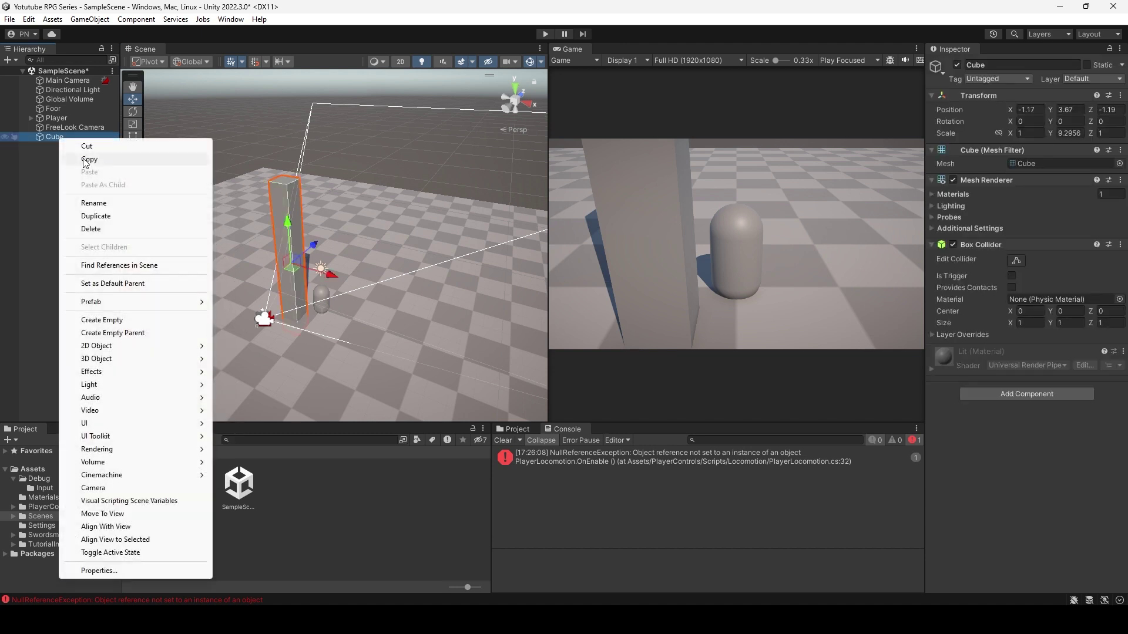
click(97, 216)
drag(332, 275, 396, 227)
key(ctrl+d)
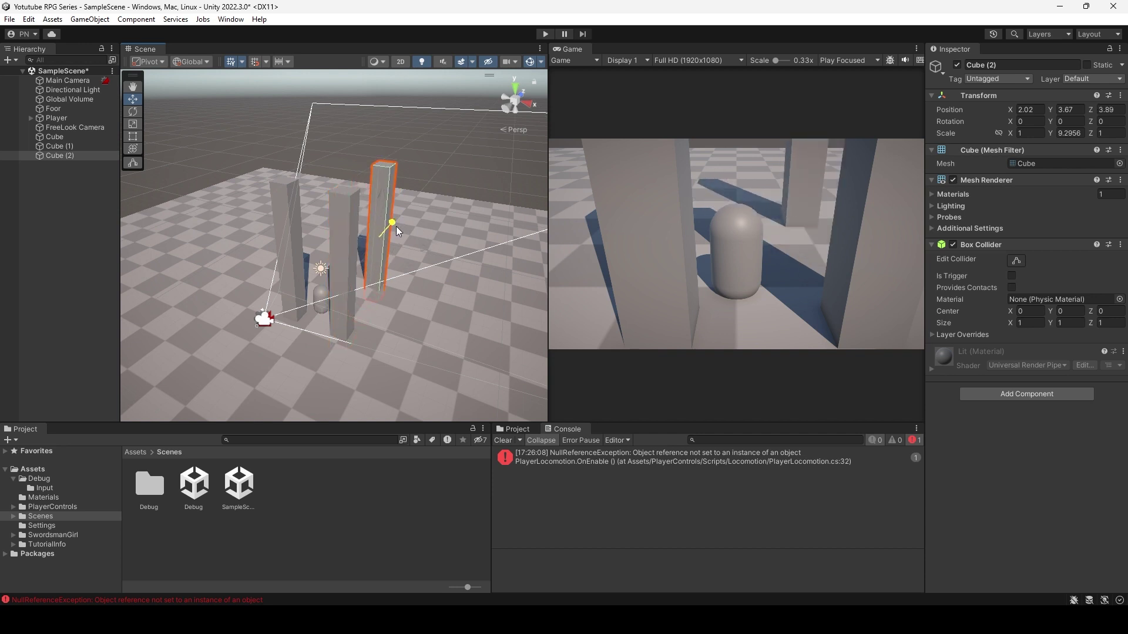
click(550, 33)
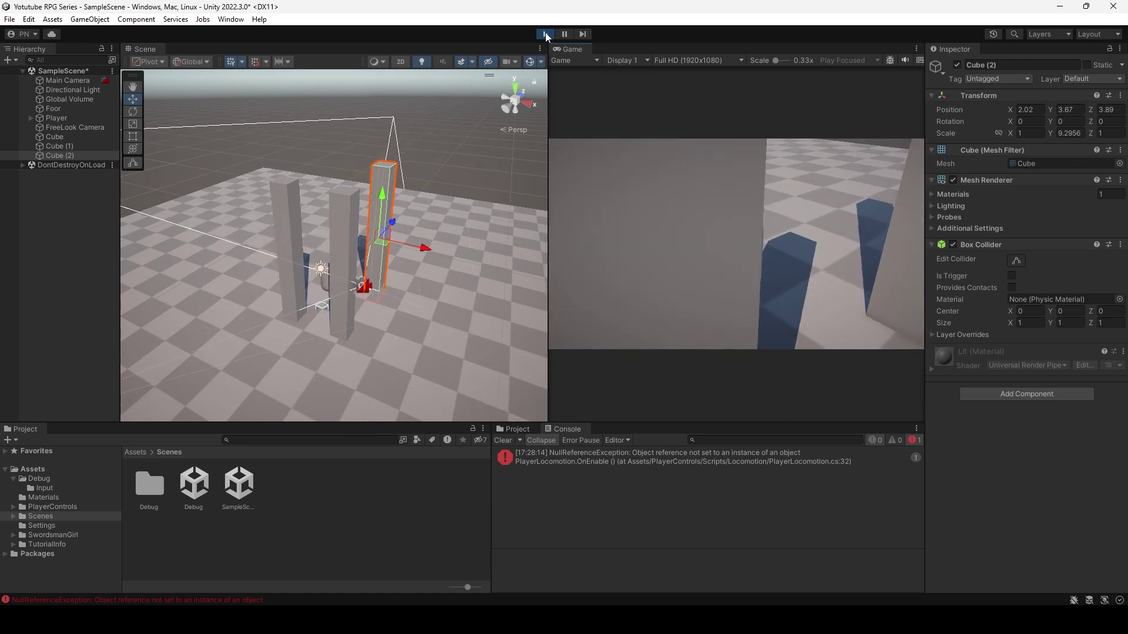
click(545, 34)
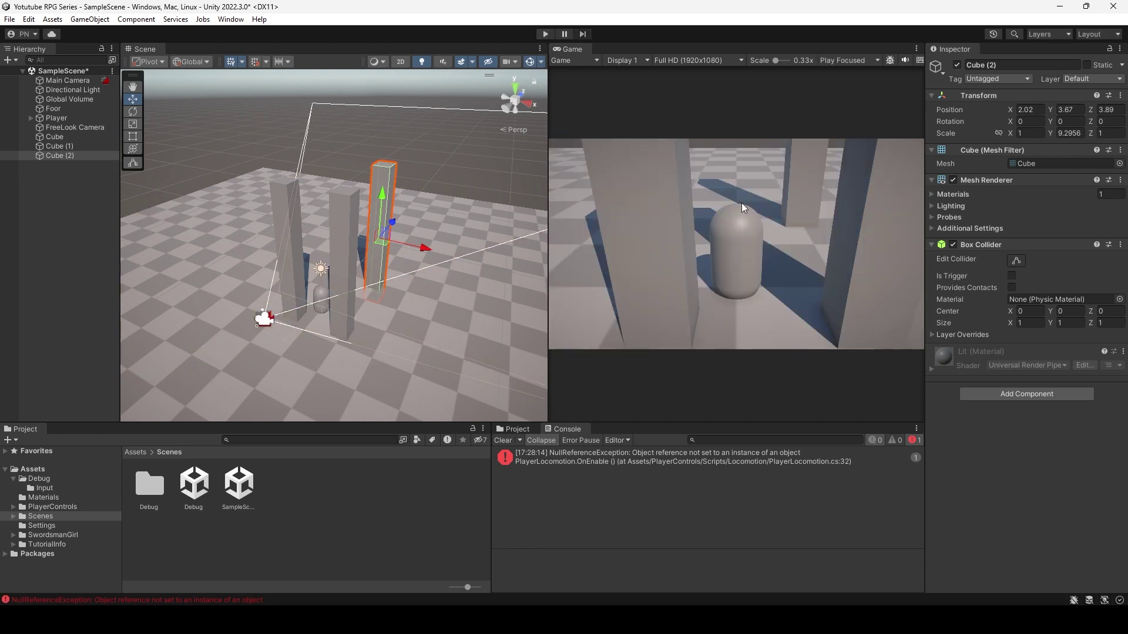
Add the CinemachineCollider extension to the FreeLook Camera.
click(83, 125)
scroll(960, 473, down, 5)
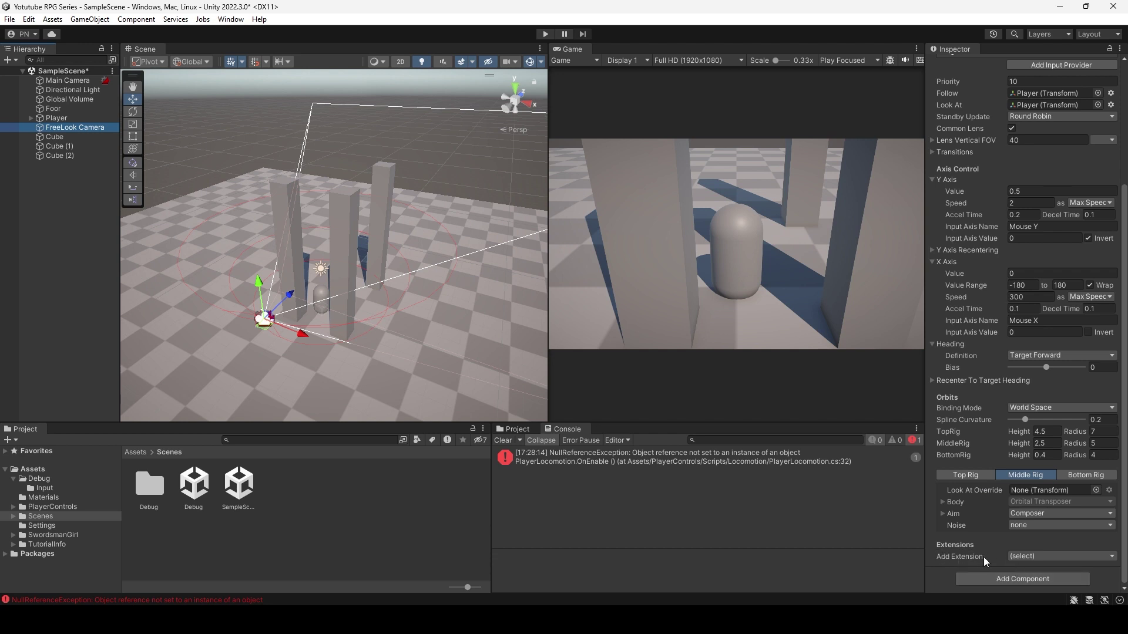
click(1022, 555)
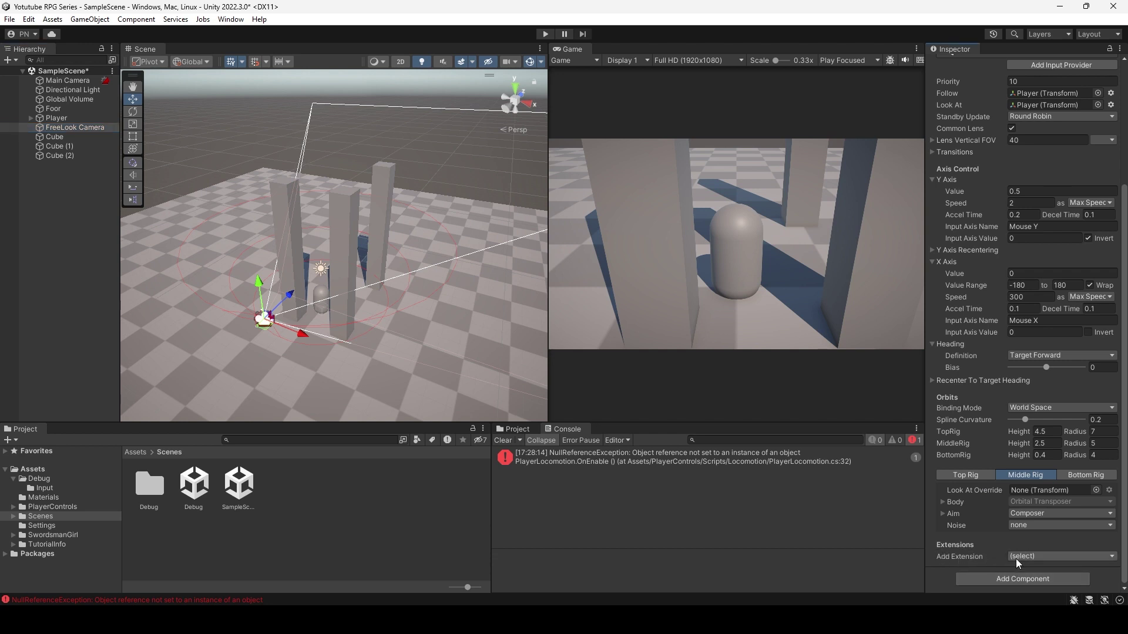
click(1016, 559)
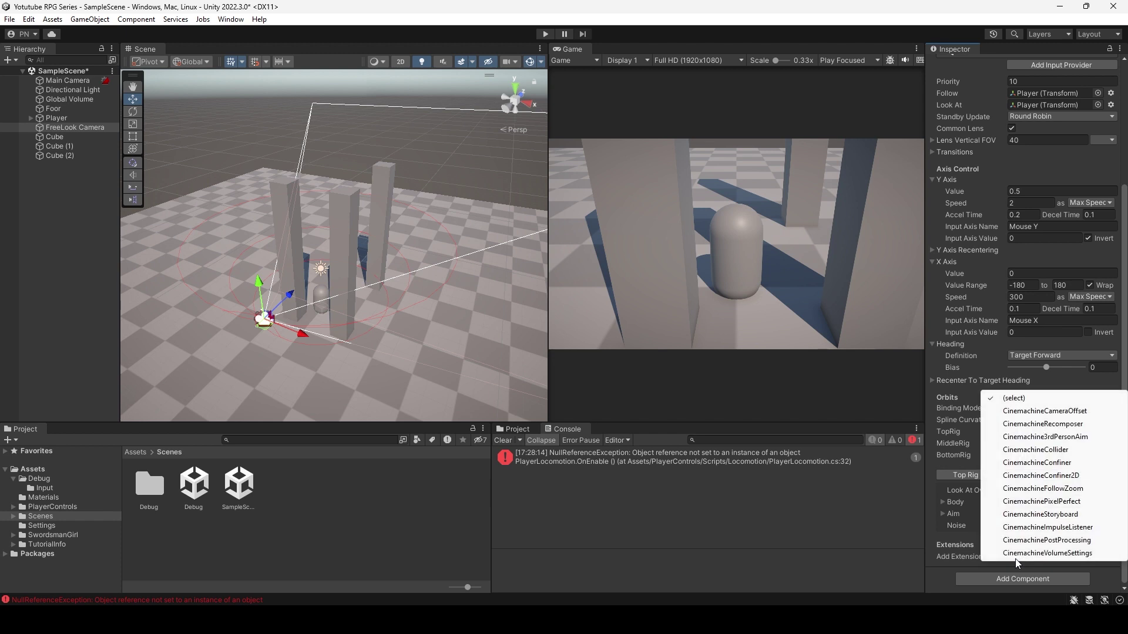
click(1050, 457)
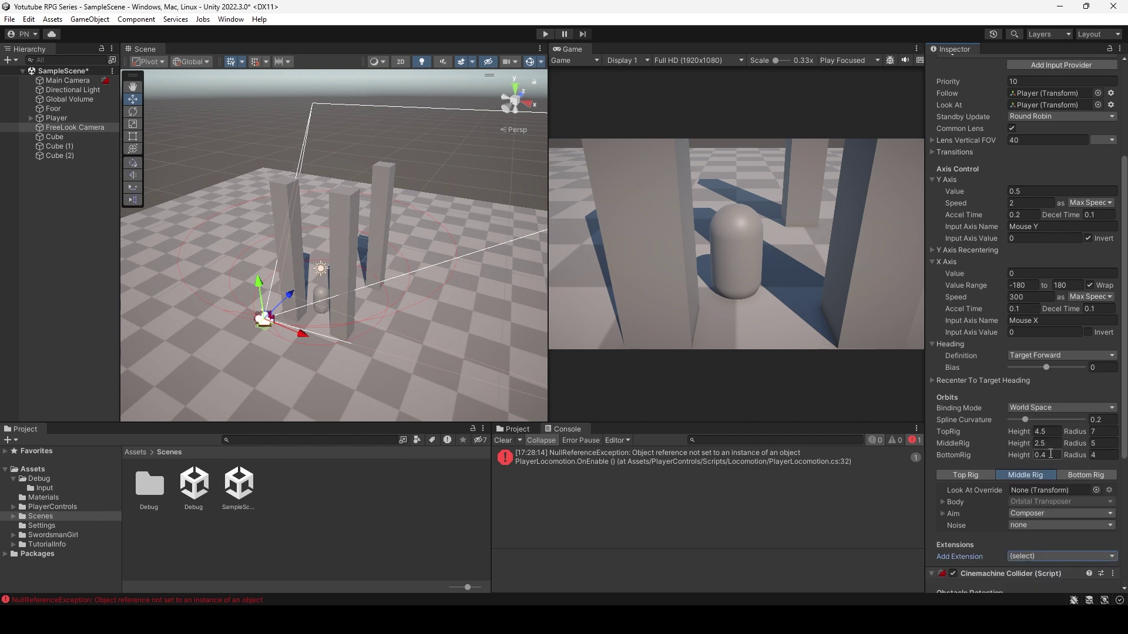
Set the Cinemachine Collider's obstacle avoidance Strategy to Pull Camera Forward, keeping Collide Against on Default.
scroll(1030, 544, down, 6)
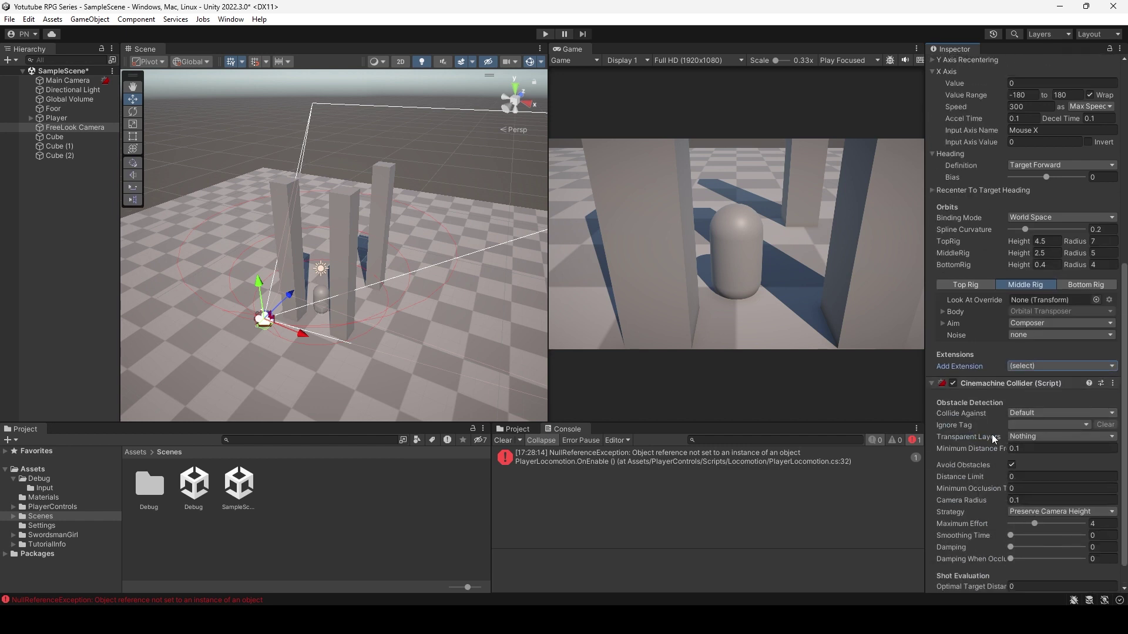
click(1028, 423)
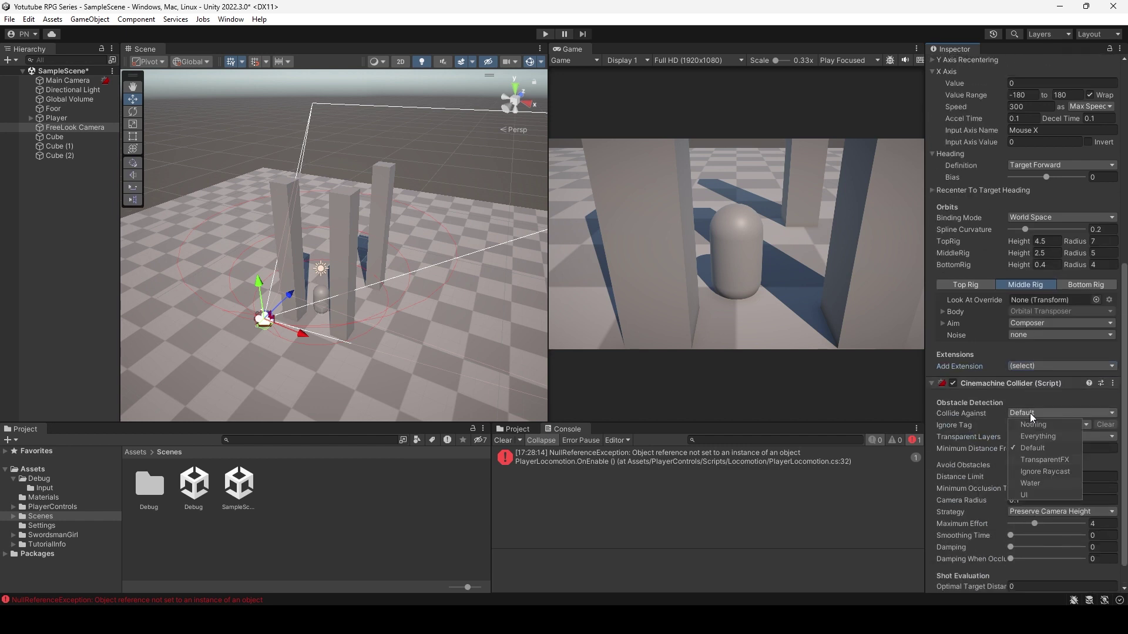
click(889, 503)
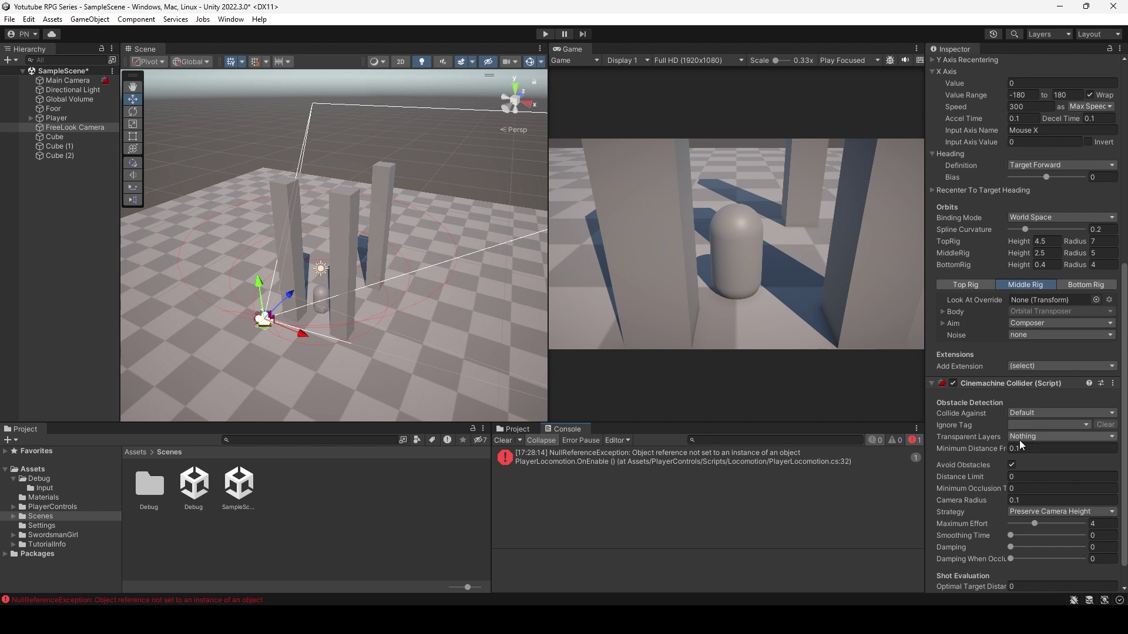
click(1047, 515)
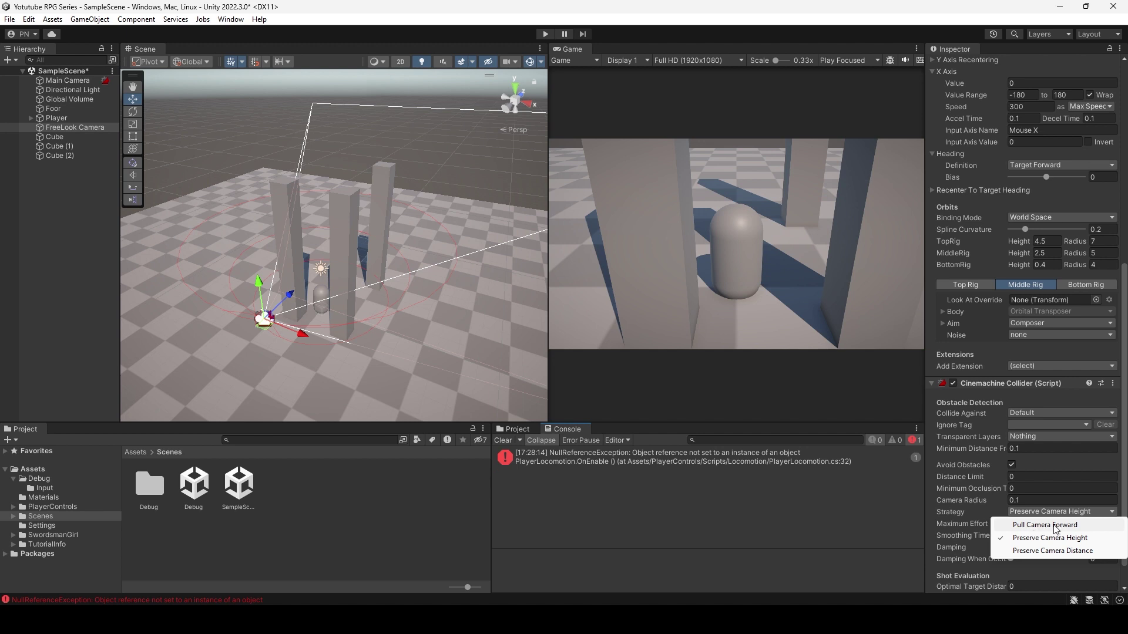
click(1055, 527)
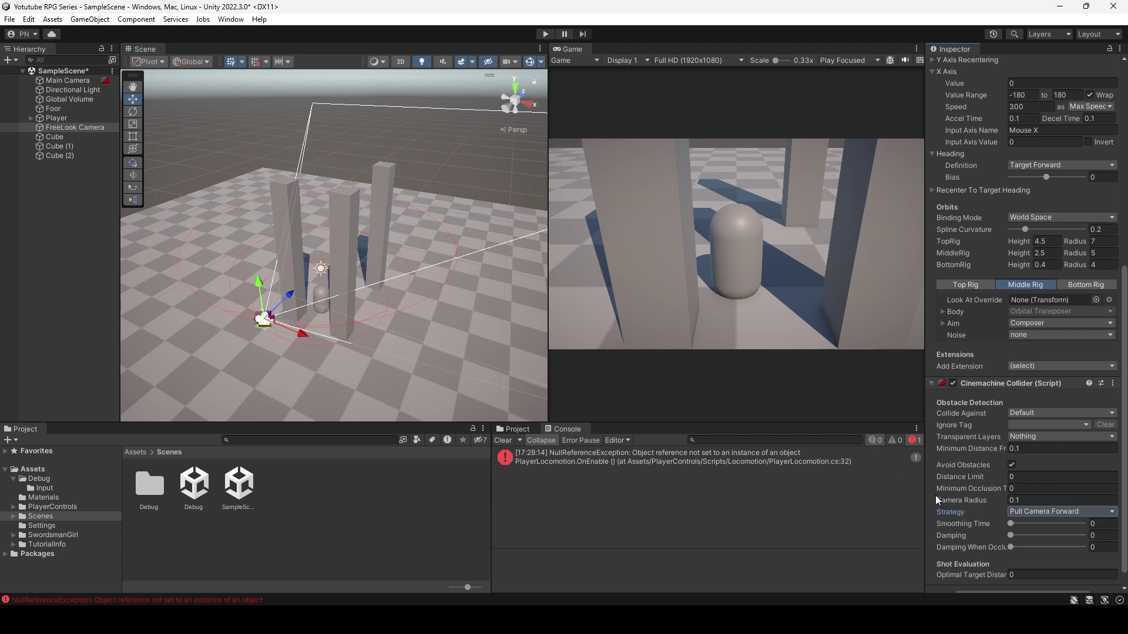
Set the Cinemachine Collider's minimum distance from the target to 0.5 and its Damping to 1.
click(1023, 450)
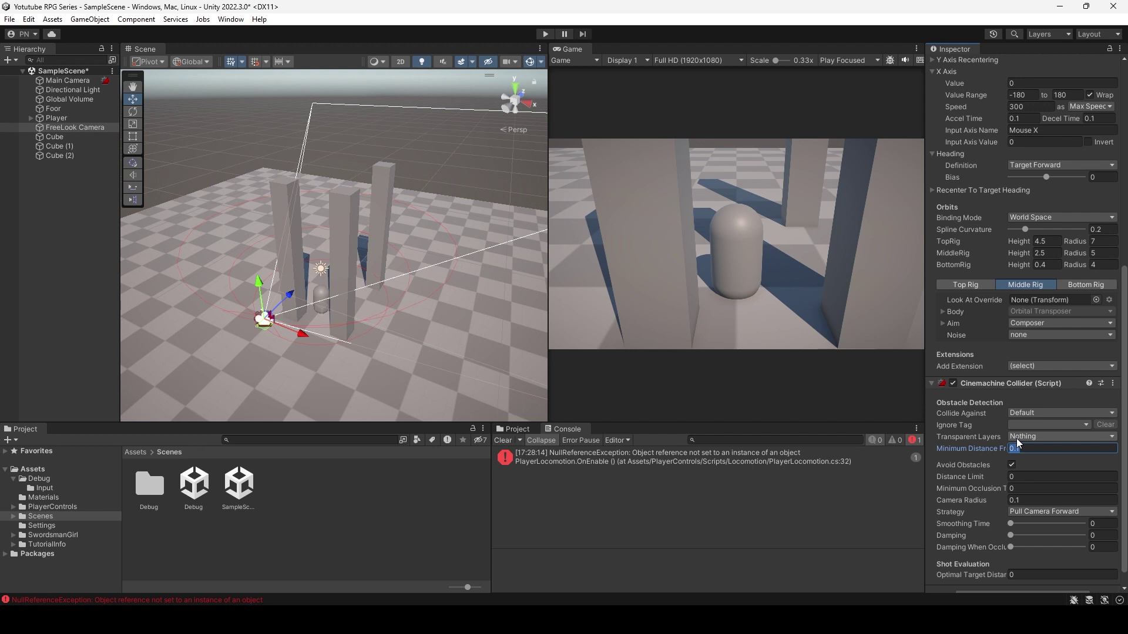
text(.5)
drag(1011, 535, 1053, 533)
click(1102, 536)
text(1)
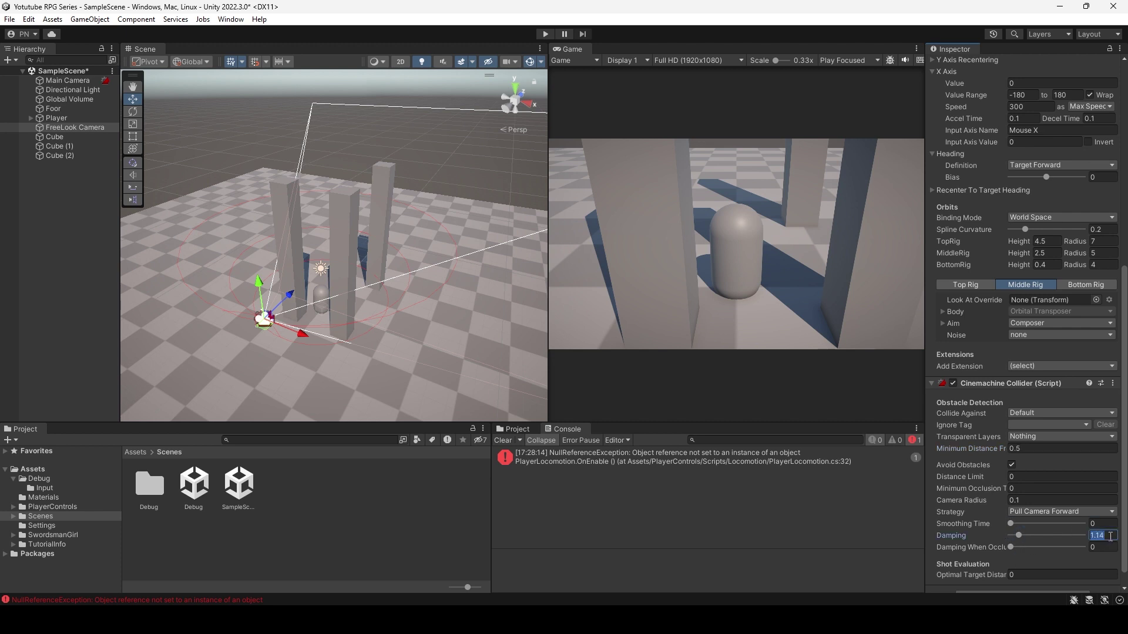
Set the collider's Damping When Occluded to 1 and its Smoothing Time to 0.25.
click(1105, 547)
text(1)
scroll(1106, 546, up, 2)
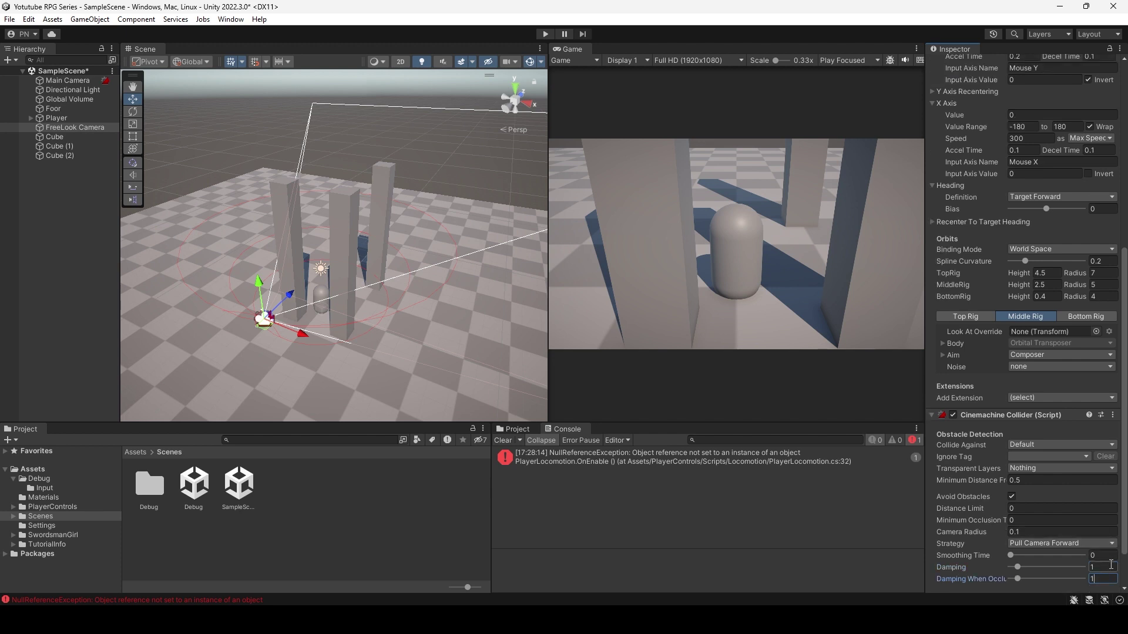
click(1105, 553)
text(.25)
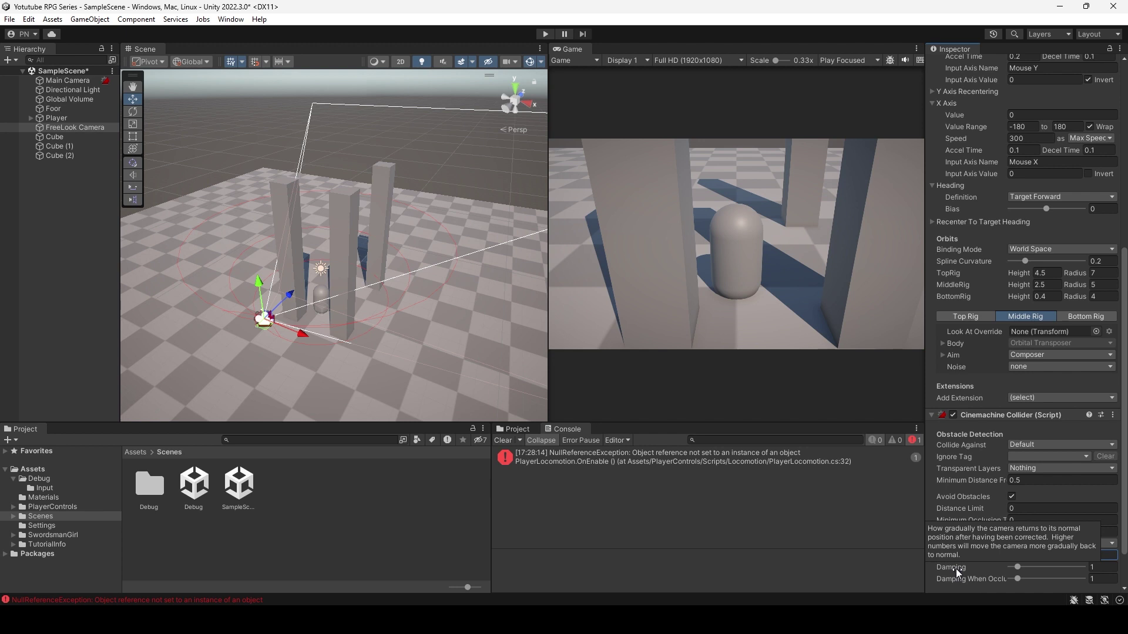
Test the camera collision in Play mode by moving the player back and forth among the pillars, and stop it.
click(543, 35)
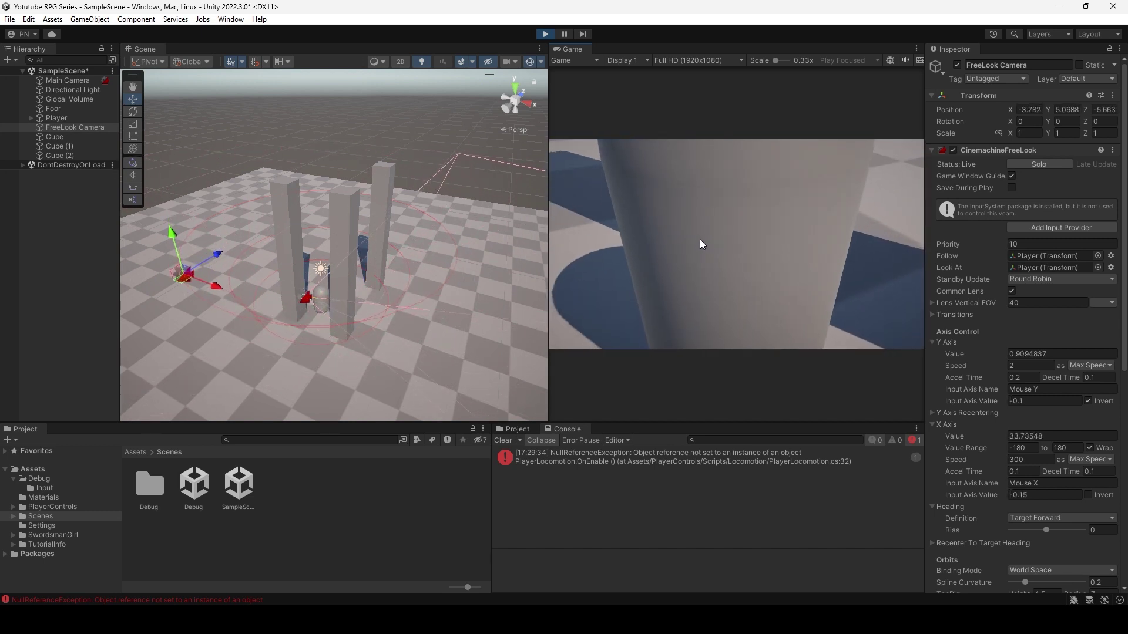
key(w)
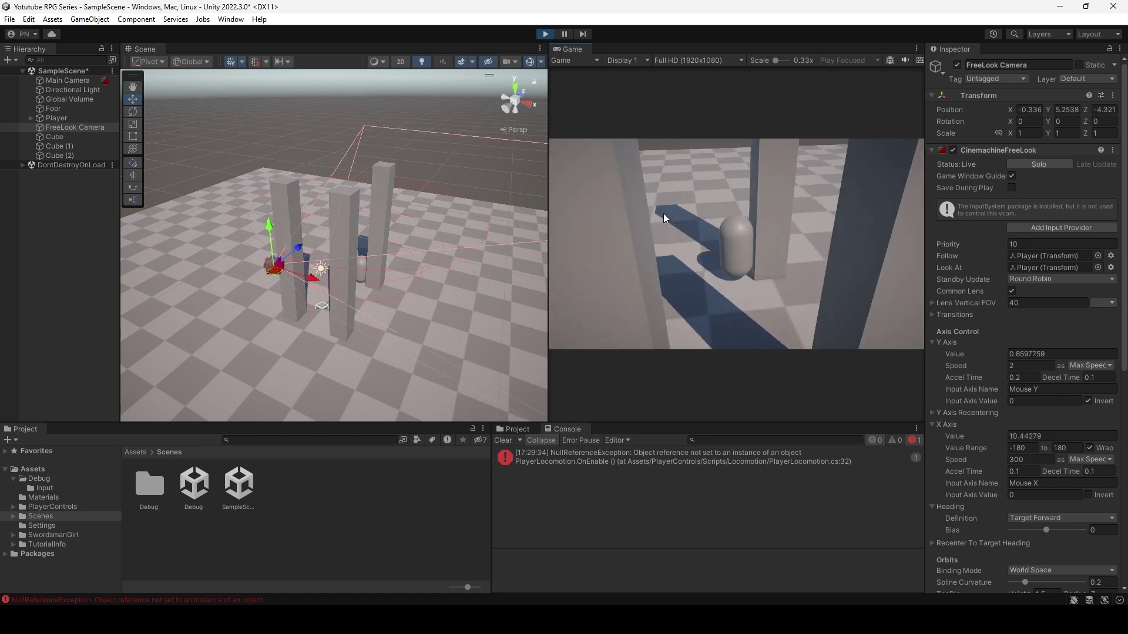
key(w)
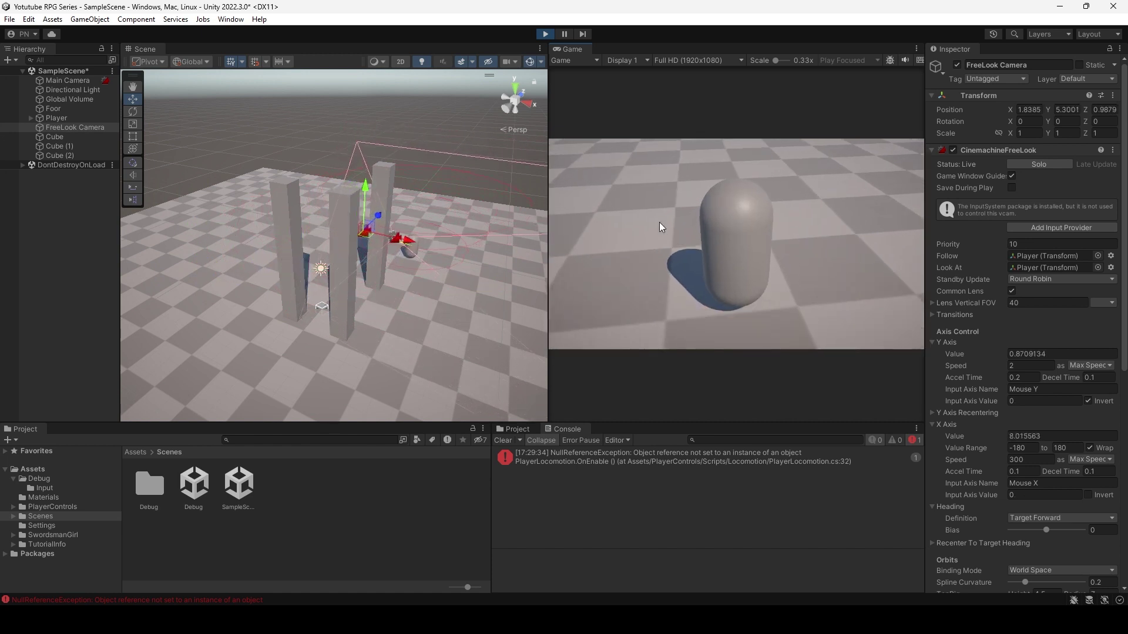
key(s)
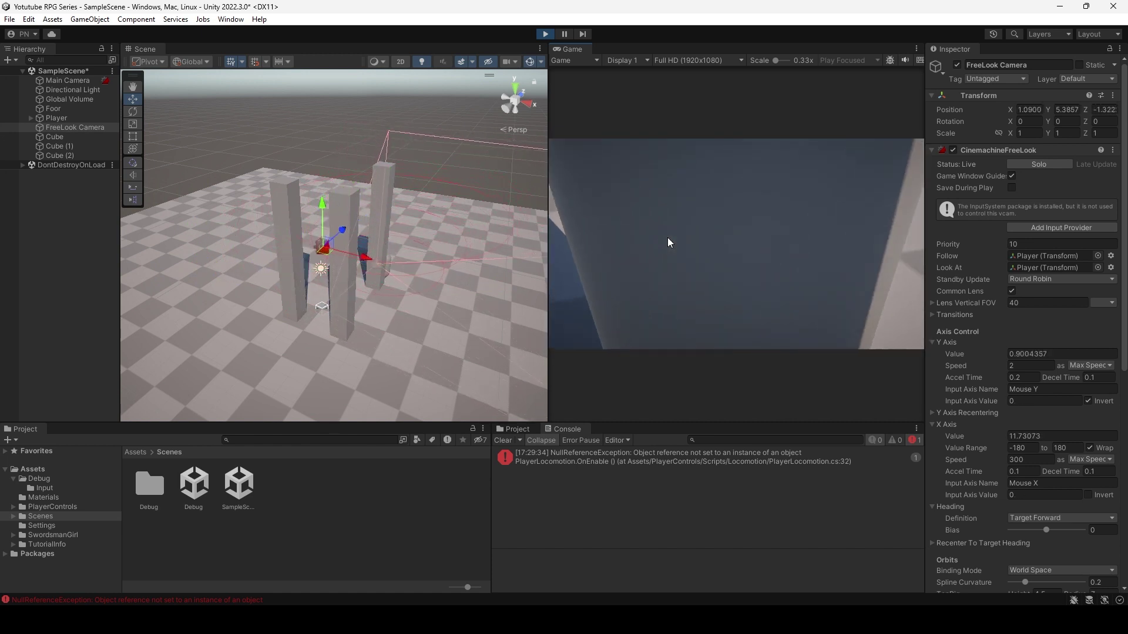
key(s)
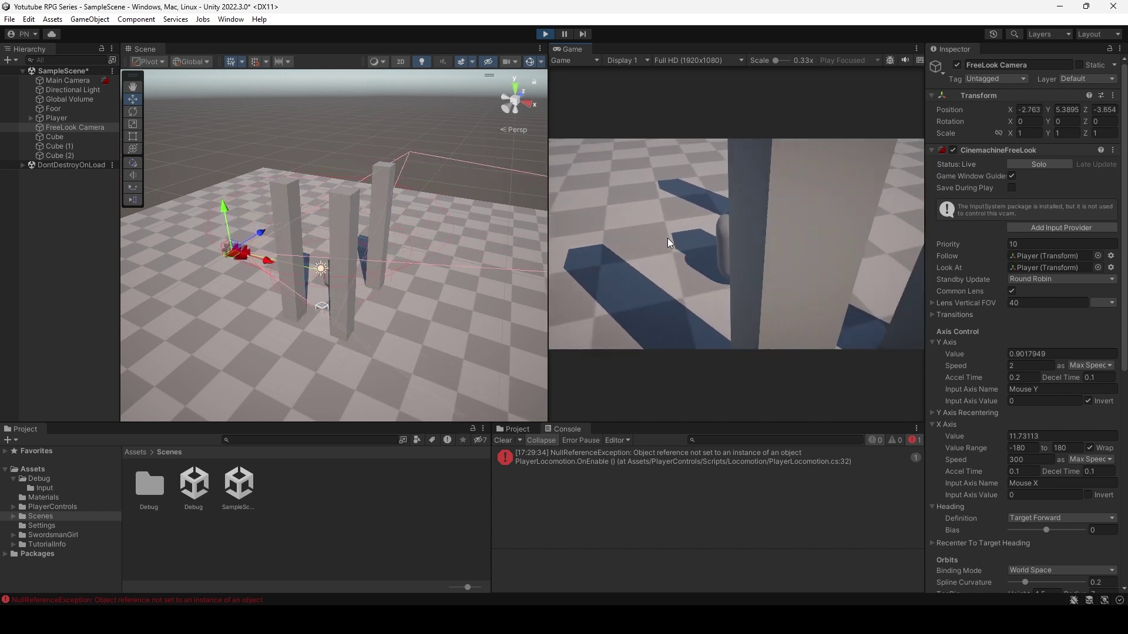
click(546, 34)
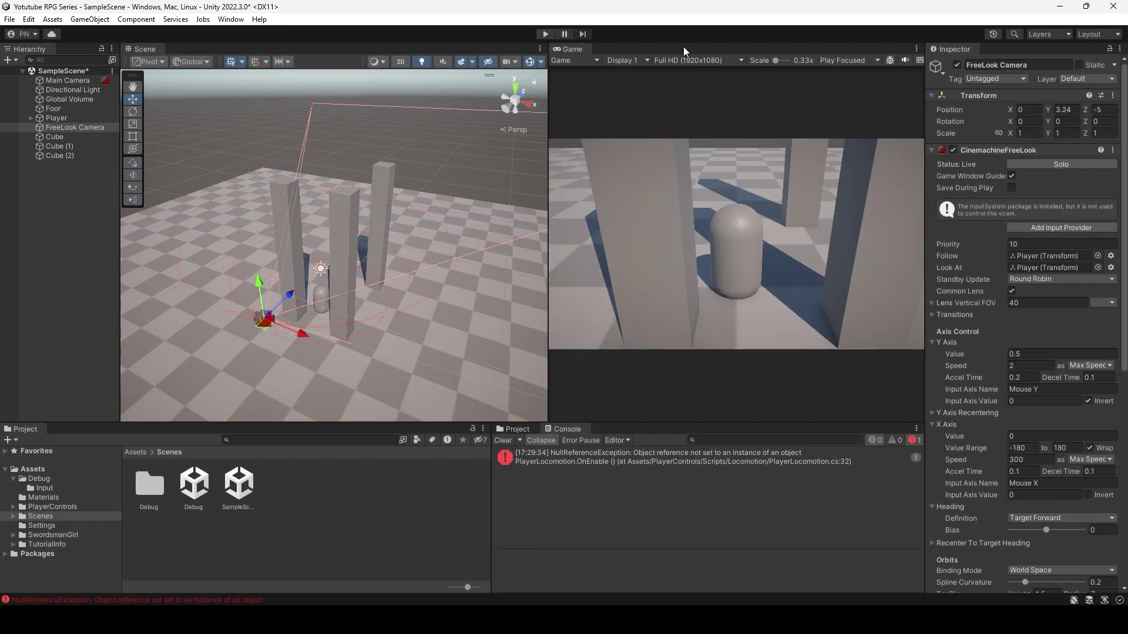
Set the Cinemachine Collider's Smoothing Time and damping values to 0.
scroll(1056, 480, down, 8)
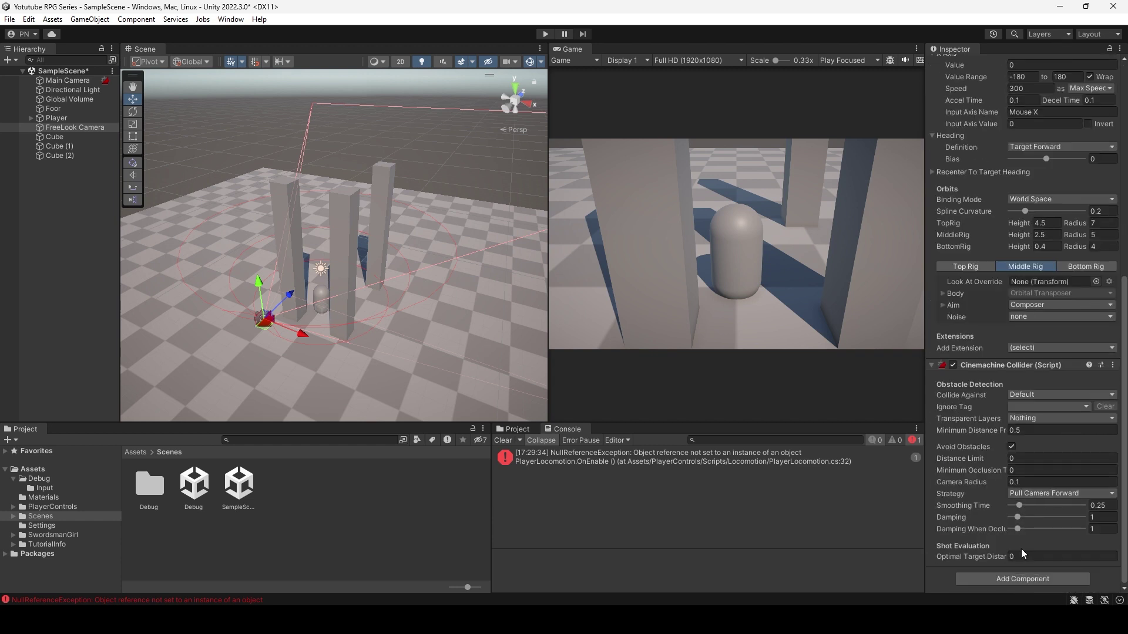
text(0)
click(1107, 529)
click(1094, 505)
text(0)
Test the undamped camera collision in Play mode by moving the player back and forth behind the pillars, and stop it.
click(545, 34)
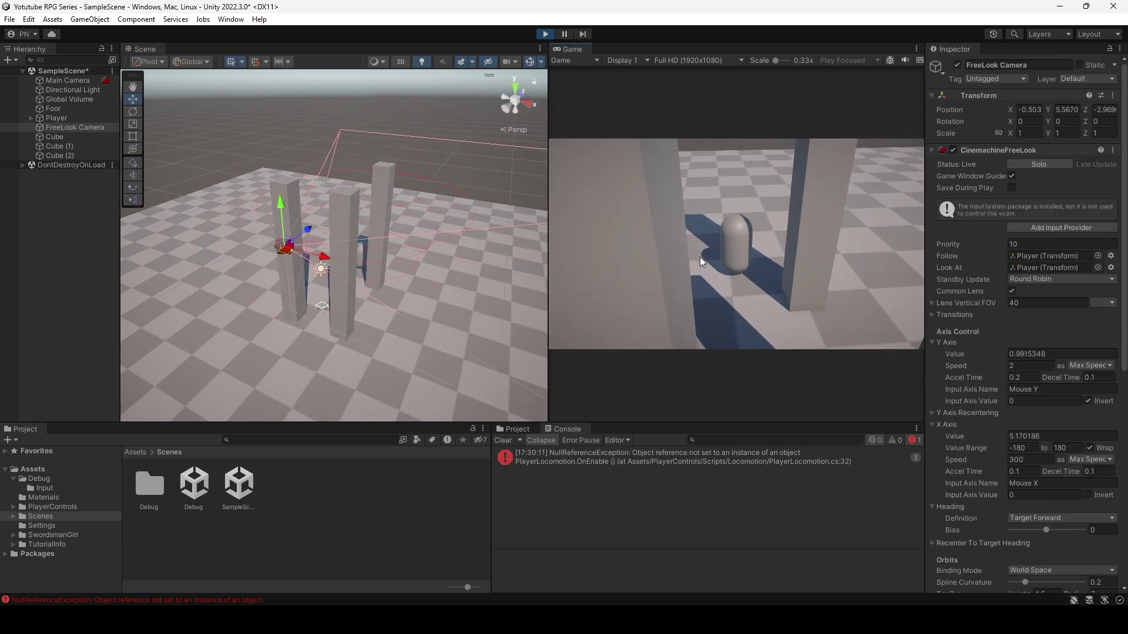
key(s)
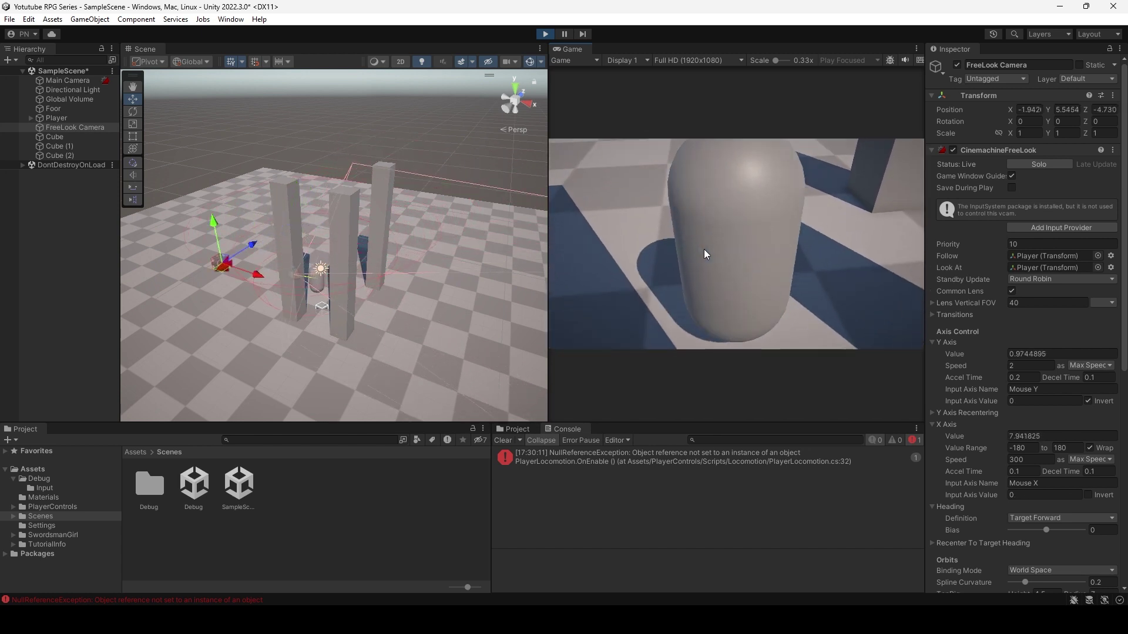
key(w)
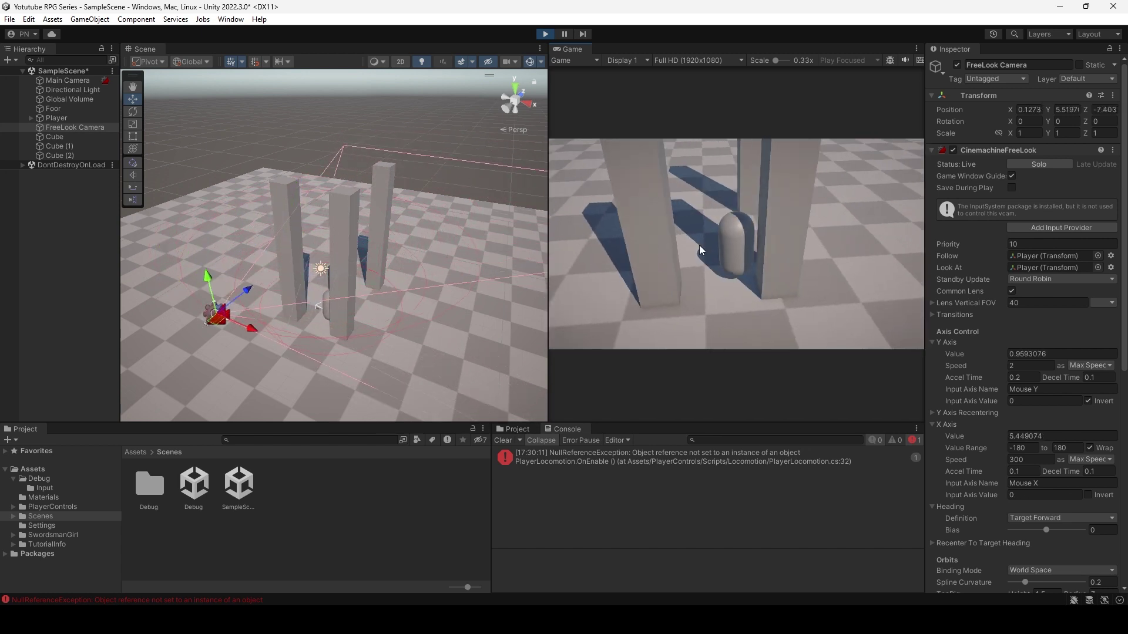
key(w)
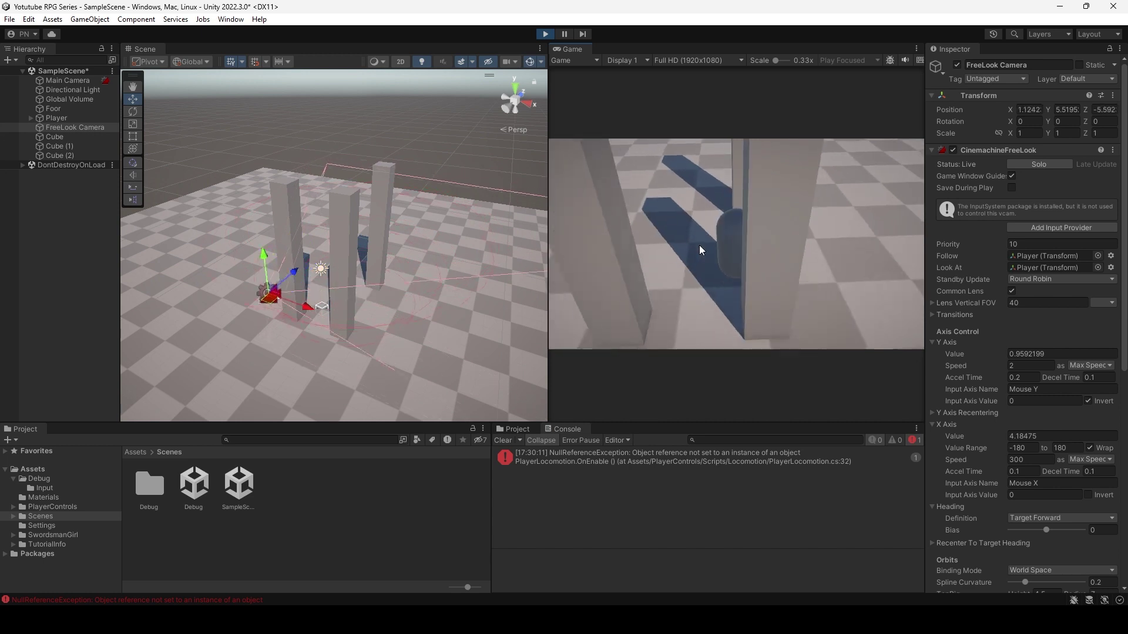
key(s)
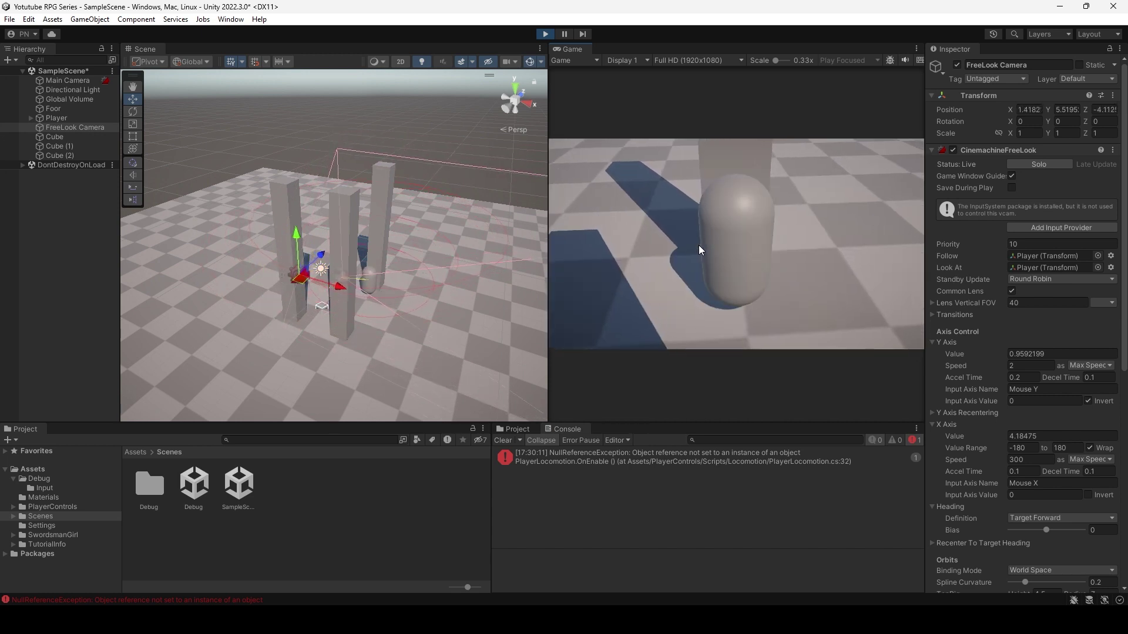
key(w)
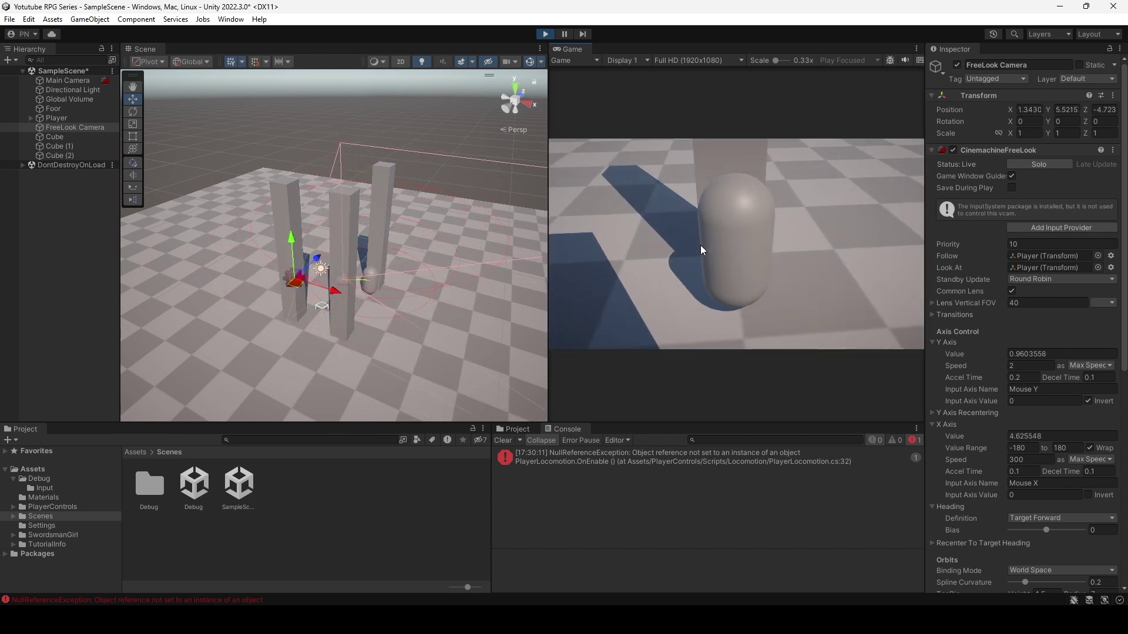
key(w)
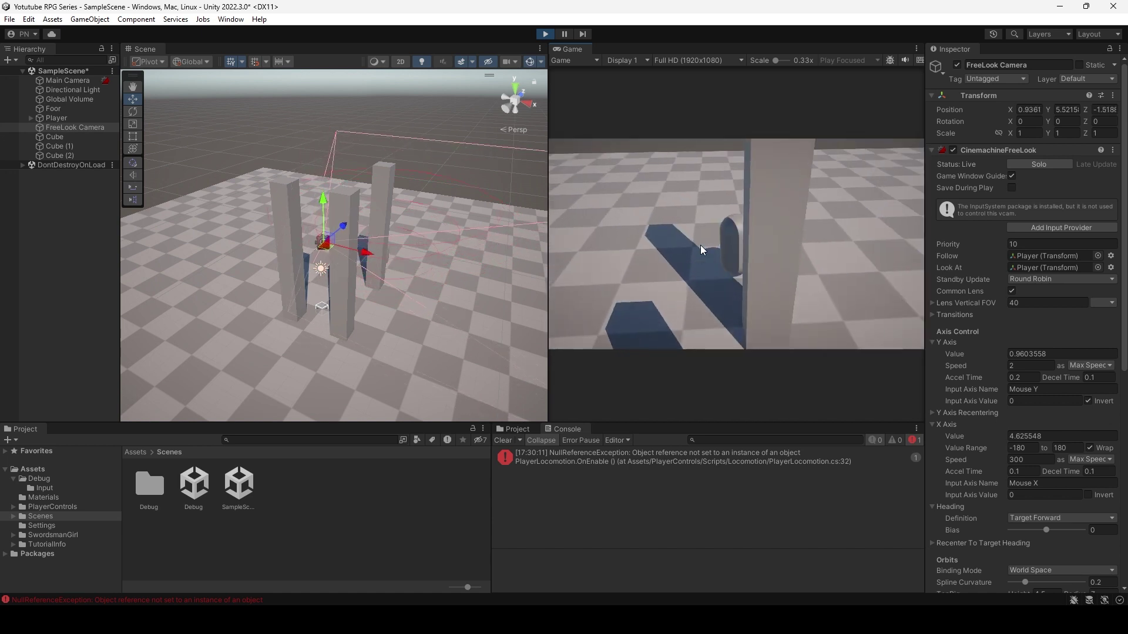
key(s)
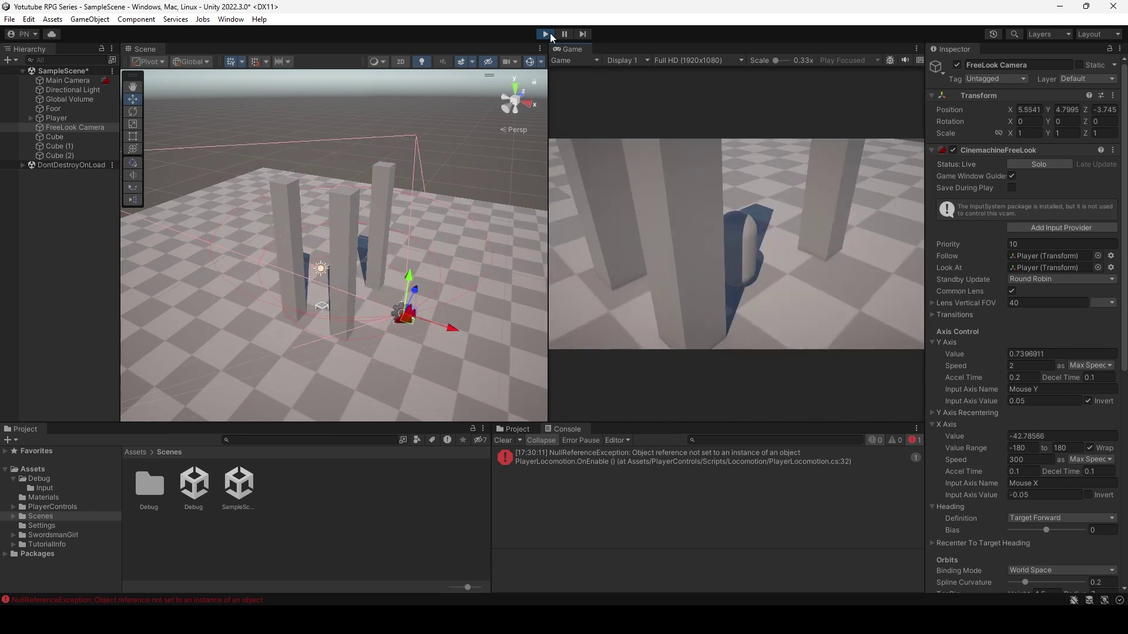
click(546, 34)
Set the Cinemachine Collider's Damping to 0.5.
scroll(1010, 414, down, 10)
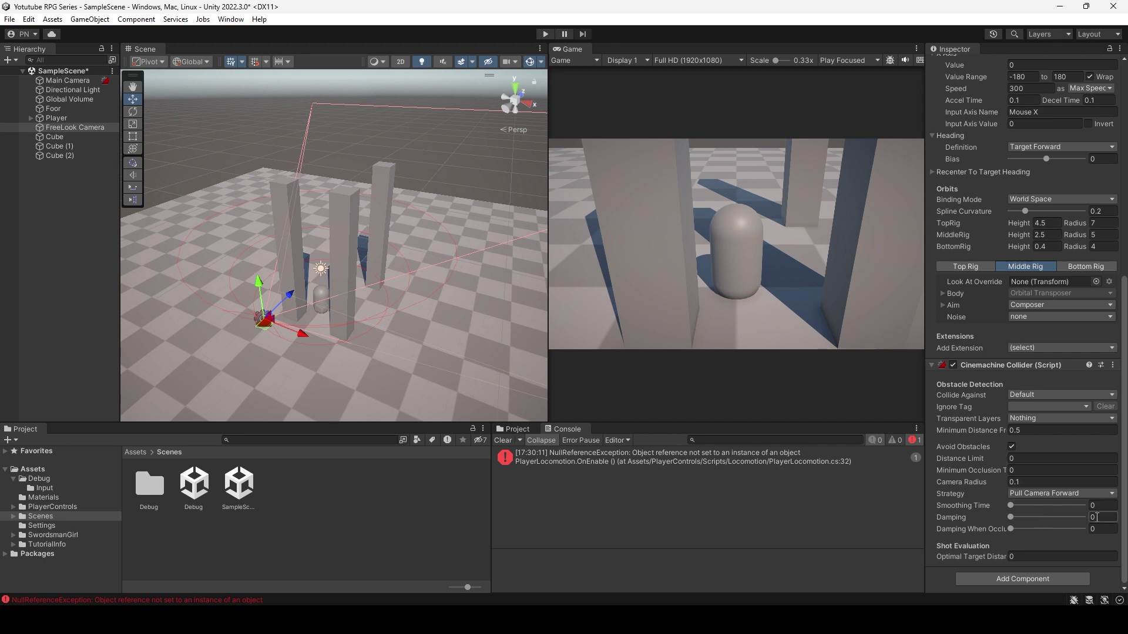
text(0.5)
click(1111, 528)
click(1108, 509)
Test the adjusted collider in Play mode by moving the player between and around the pillars while orbiting the camera, and stop it.
click(546, 34)
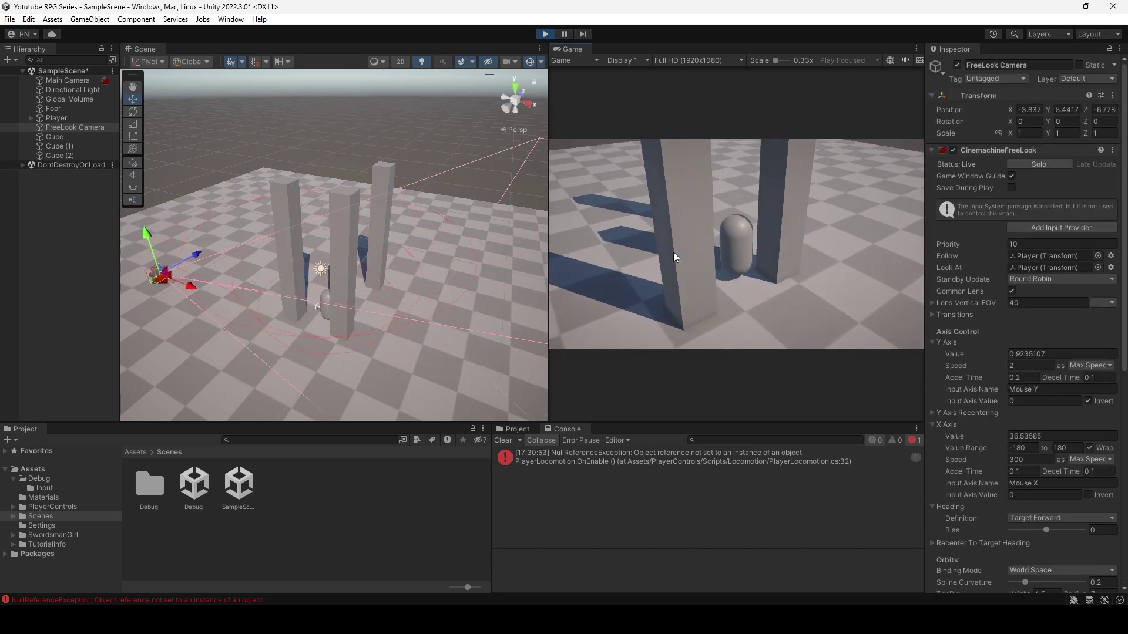
key(d)
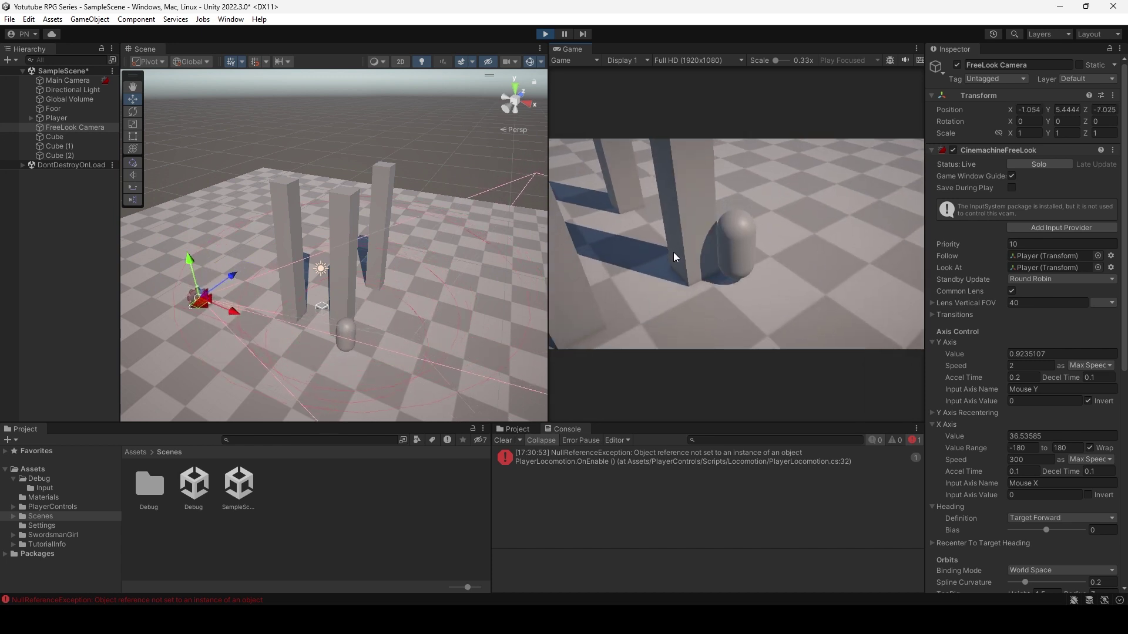
key(d)
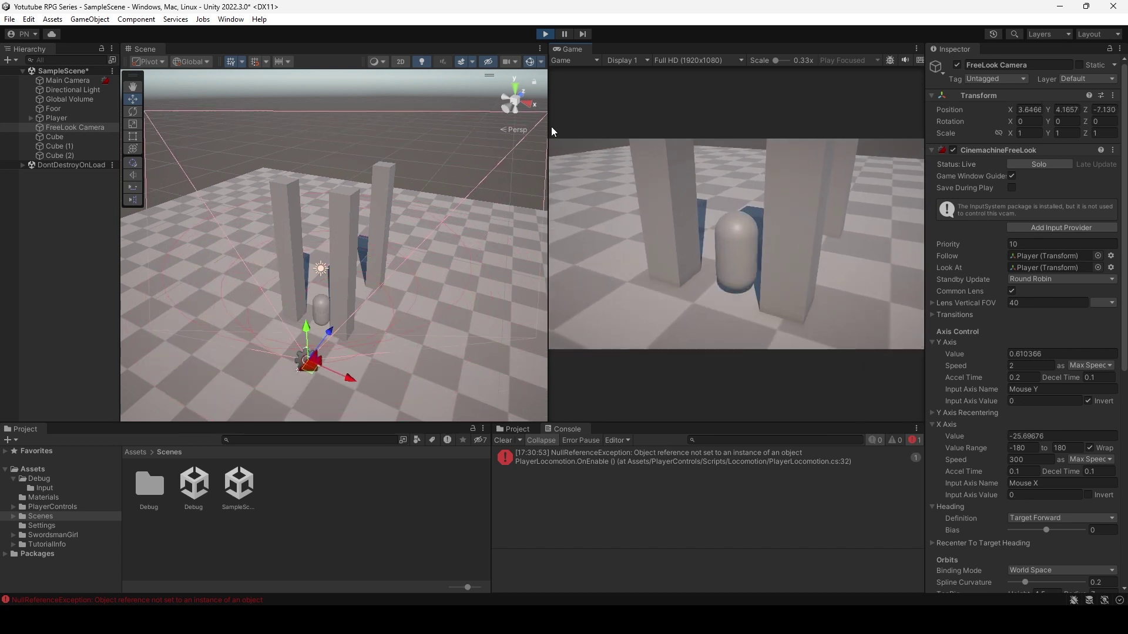
key(w)
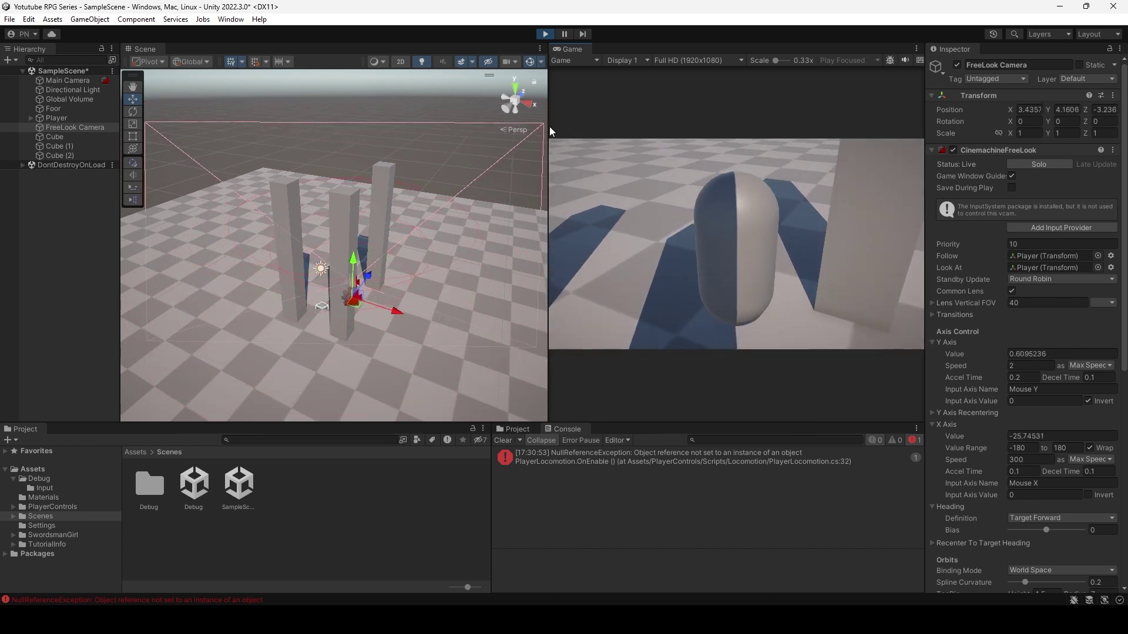
key(w)
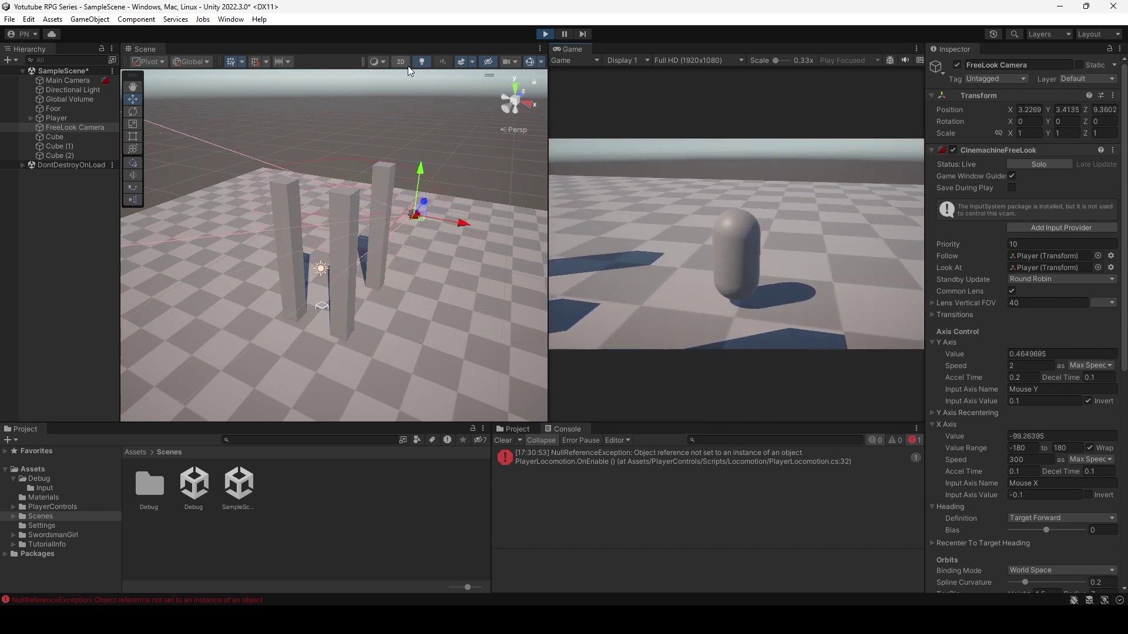
key(a)
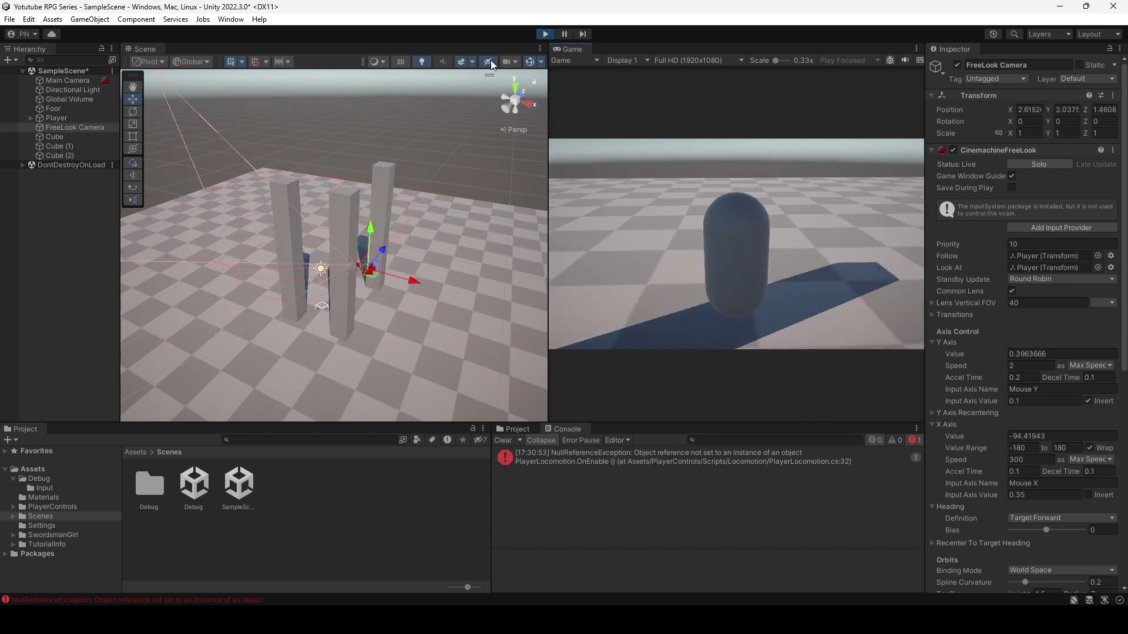
key(w)
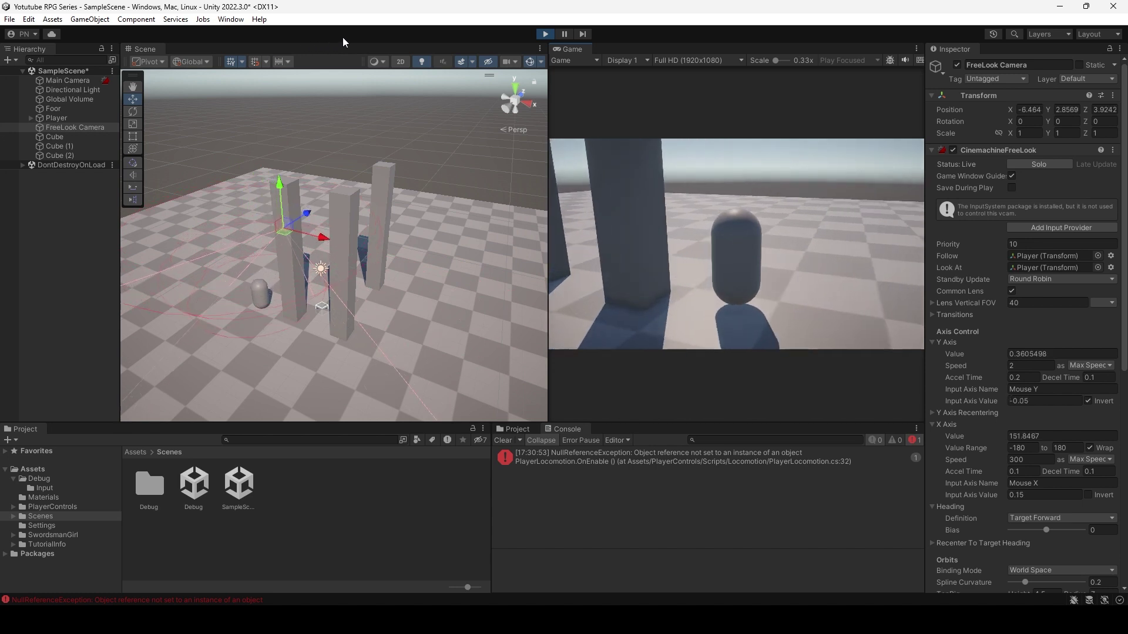
key(w)
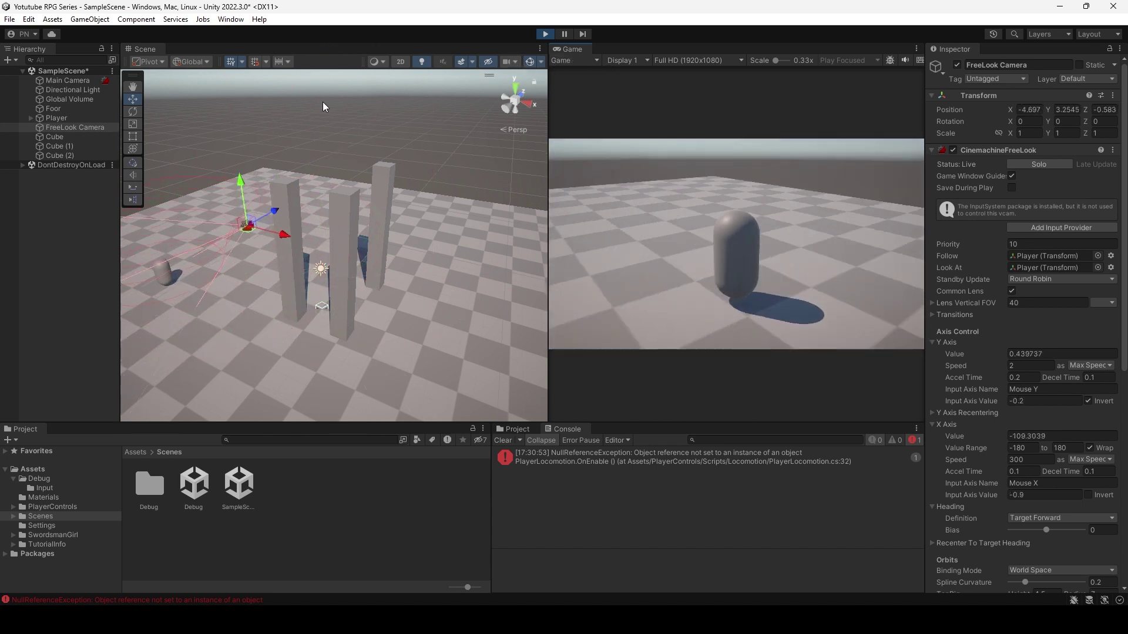
key(w)
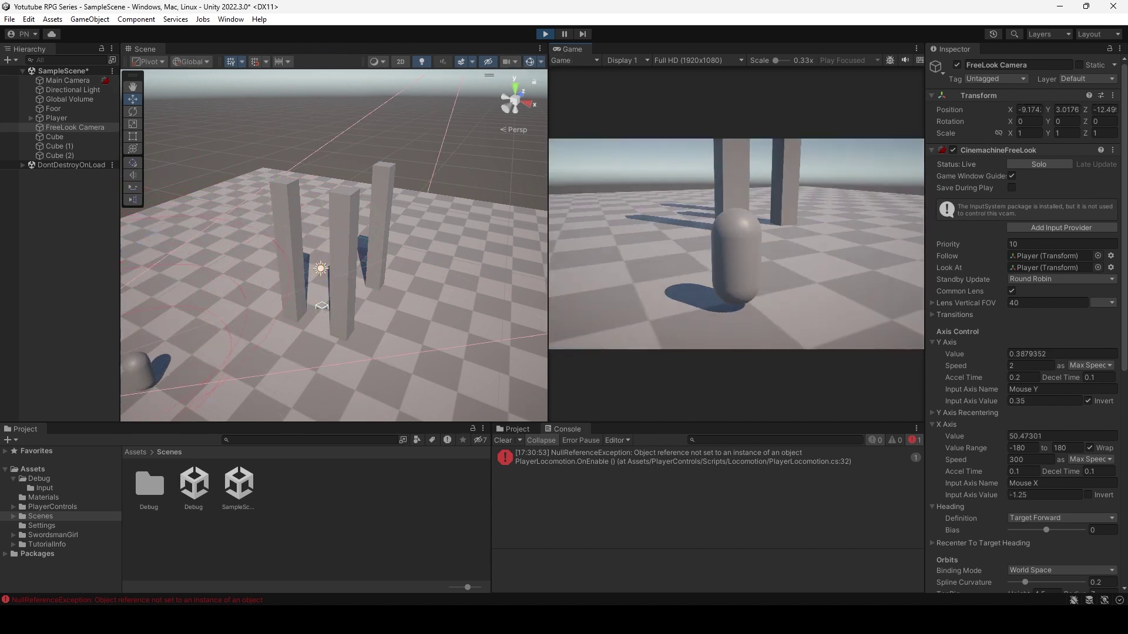
key(w)
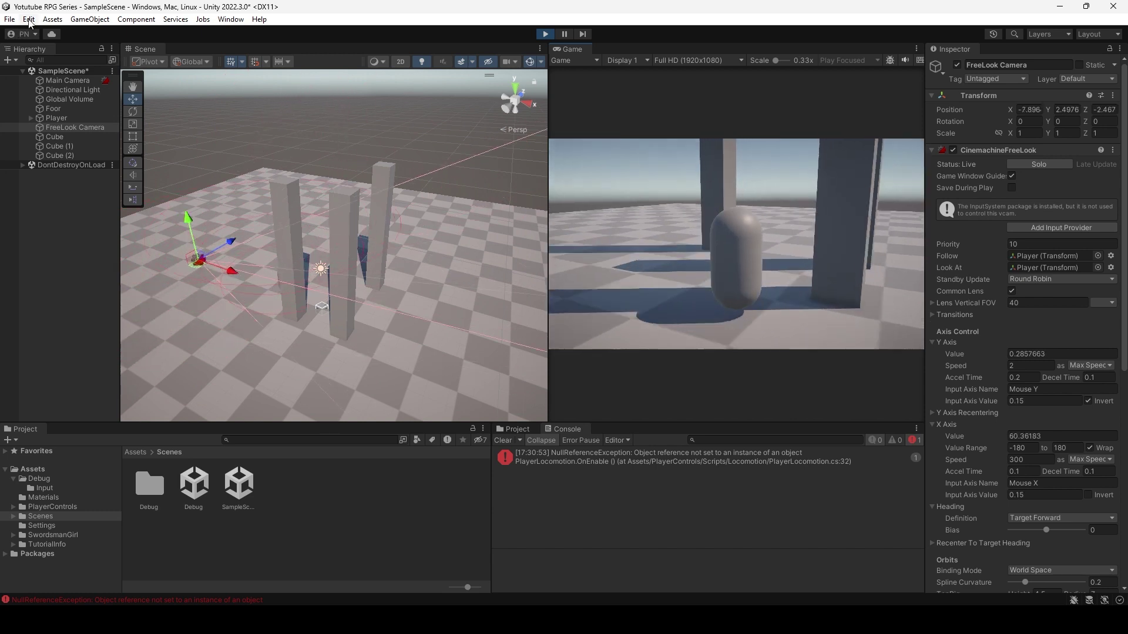
key(w)
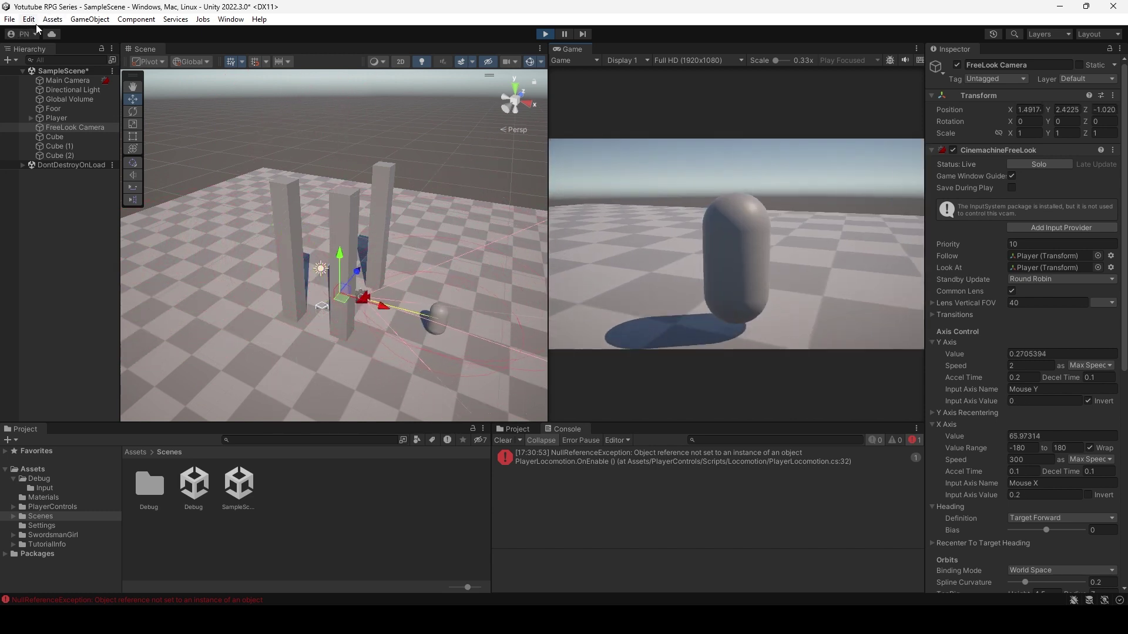
key(w)
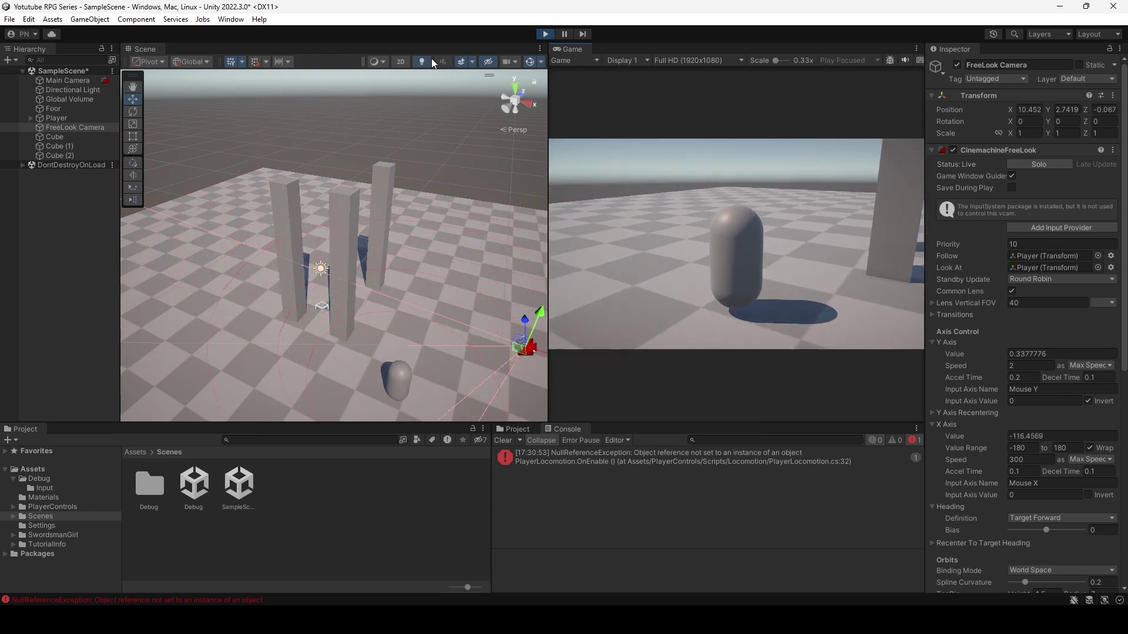
key(w)
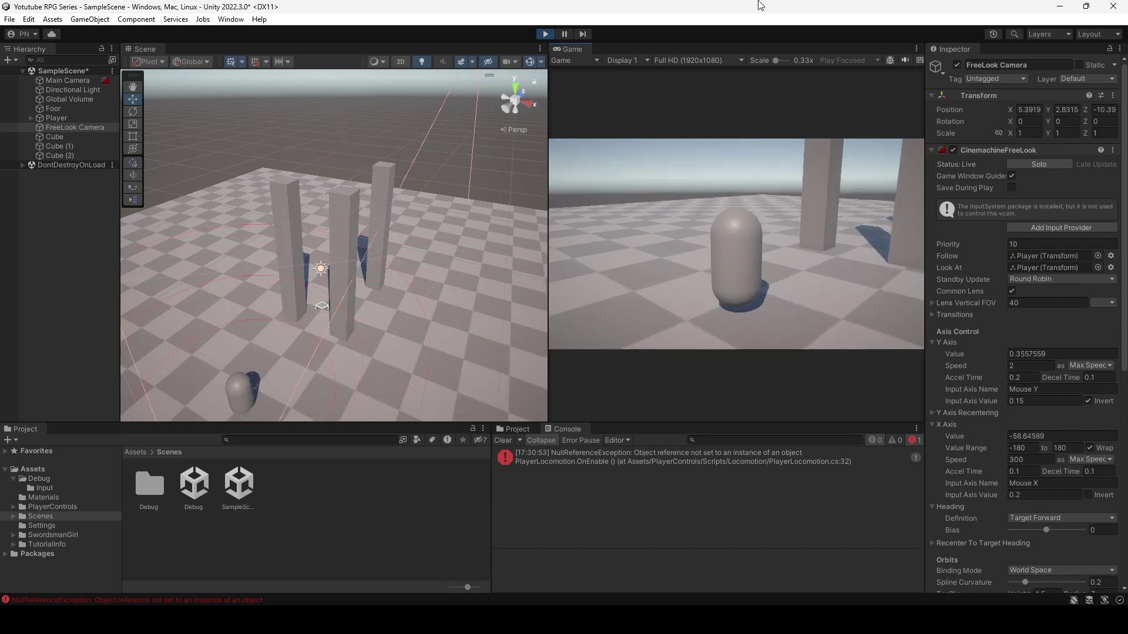
key(w)
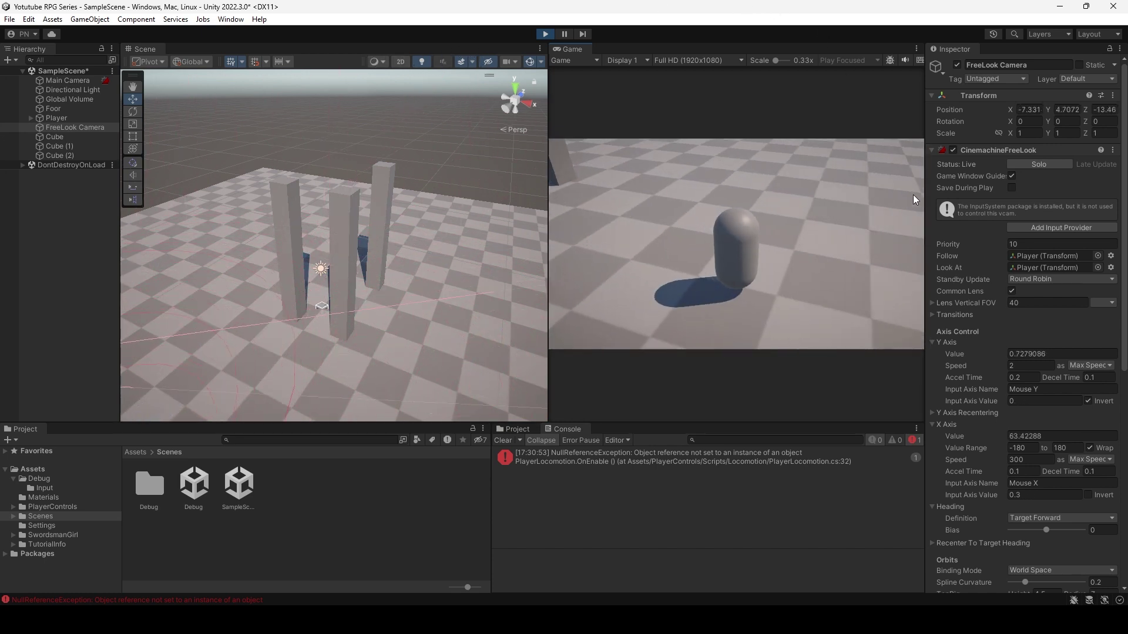
key(w)
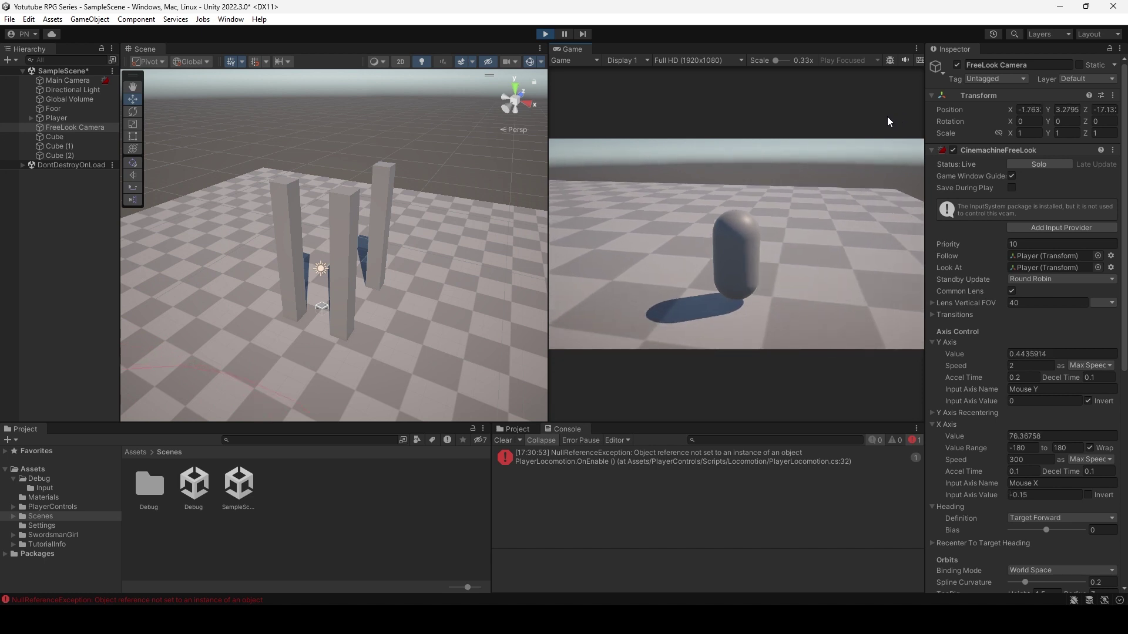
click(545, 35)
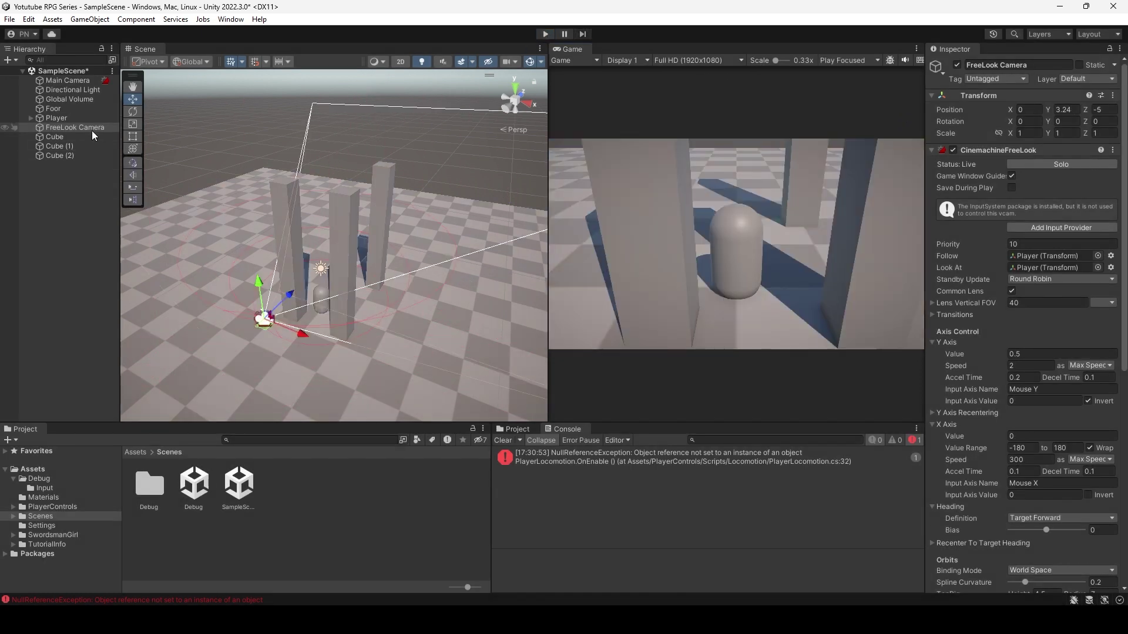
Rename the FreeLook Camera object as PlayerCamera.
click(92, 132)
click(94, 133)
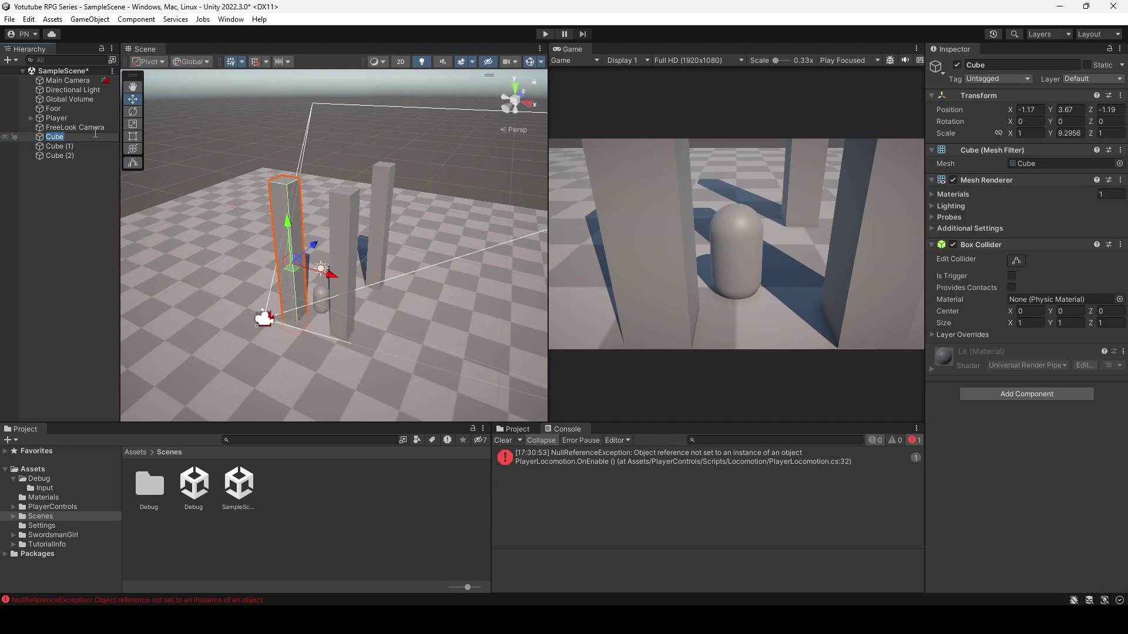
click(94, 128)
click(94, 129)
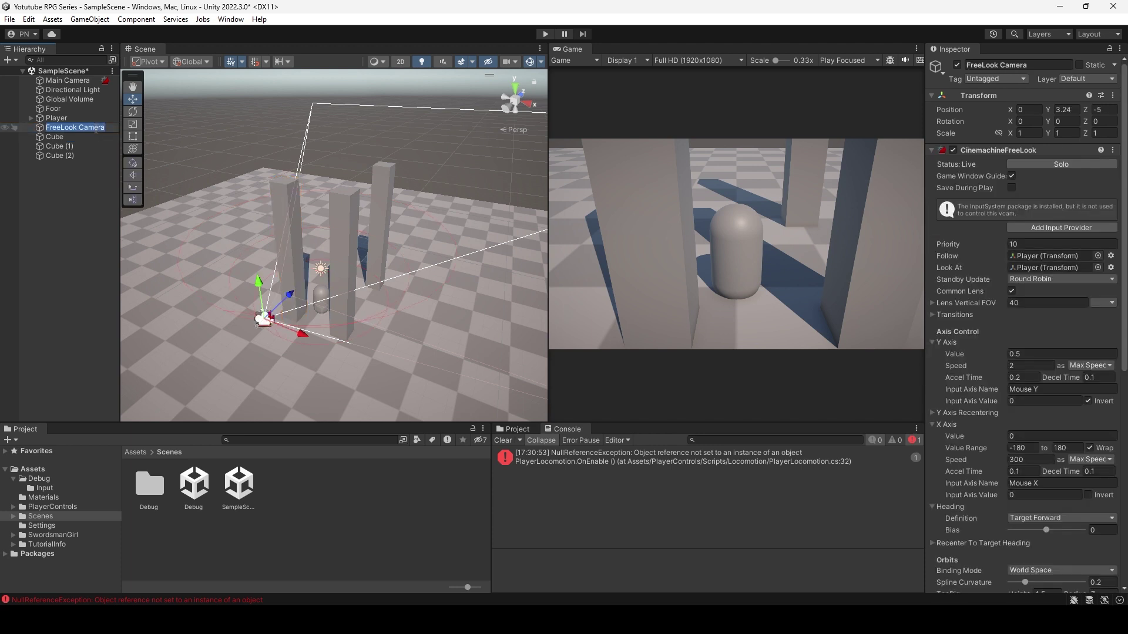
text(PlayerCamera)
key(Return)
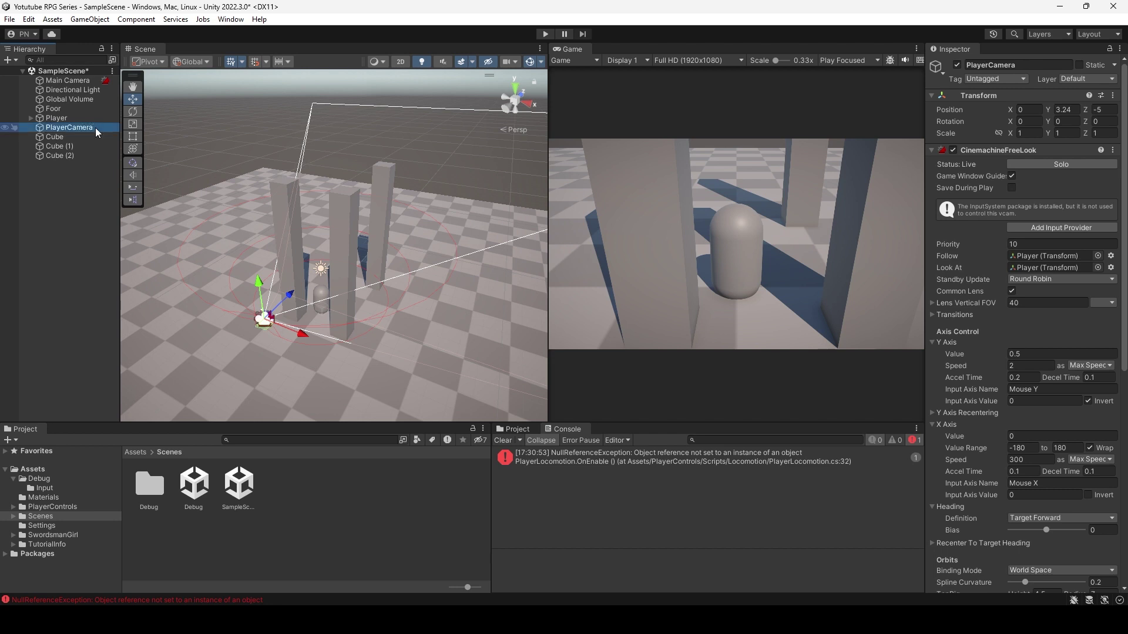
Create an empty object at the root of the scene and name it MC.
click(31, 118)
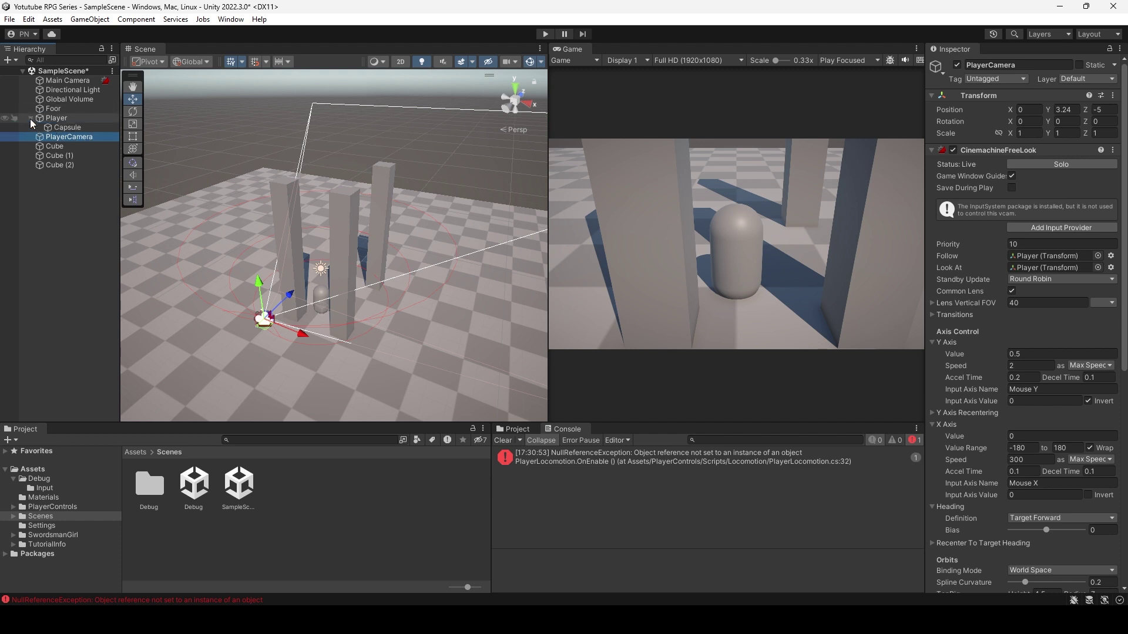
click(31, 118)
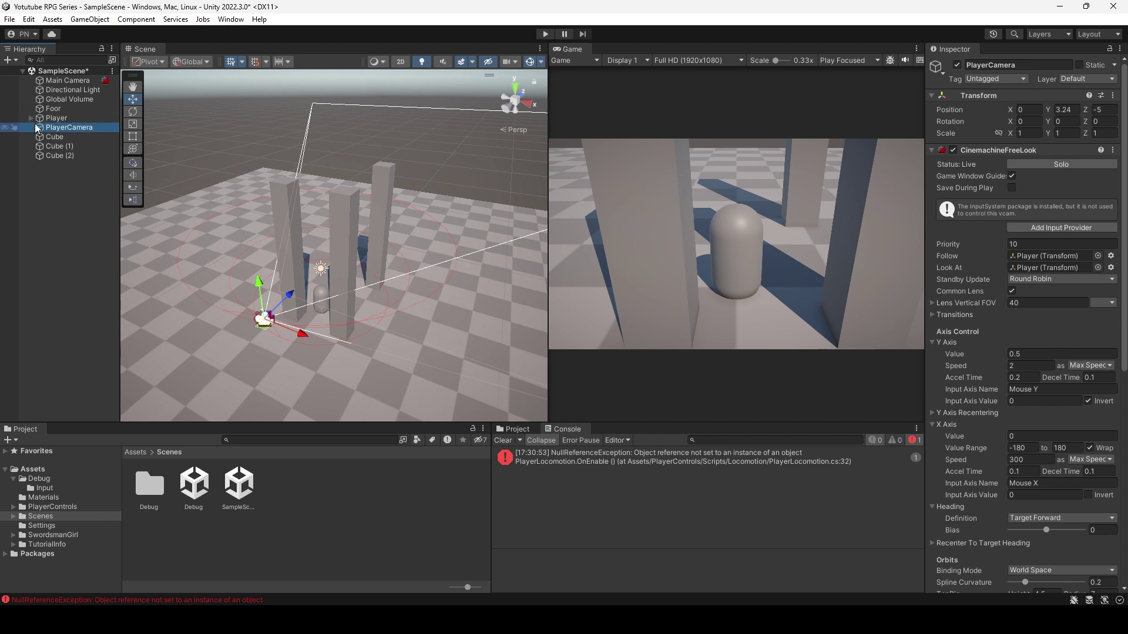
right_click(63, 186)
click(125, 351)
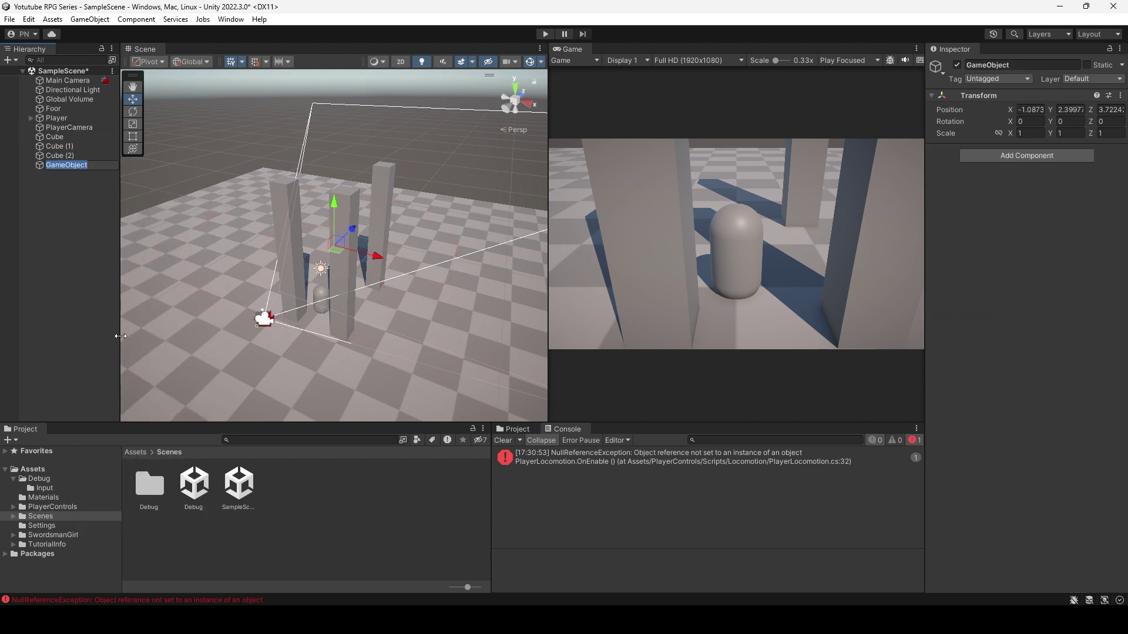
text(MC)
key(Return)
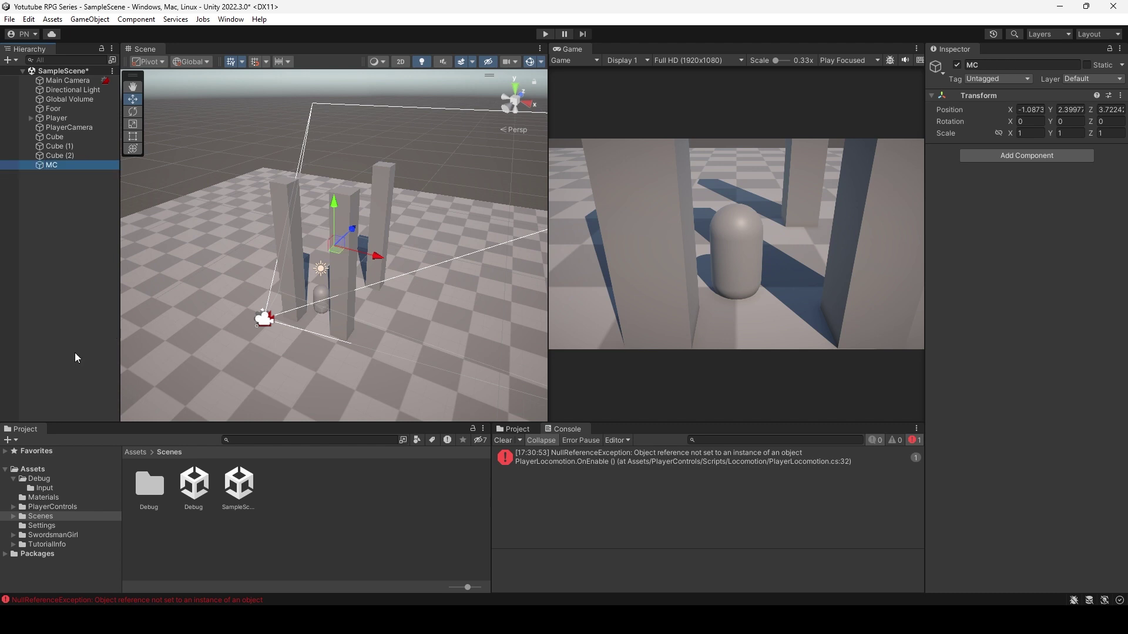
Reset the MC object's position to the world origin by setting X, Y and Z to 0.
click(78, 119)
click(77, 155)
click(73, 165)
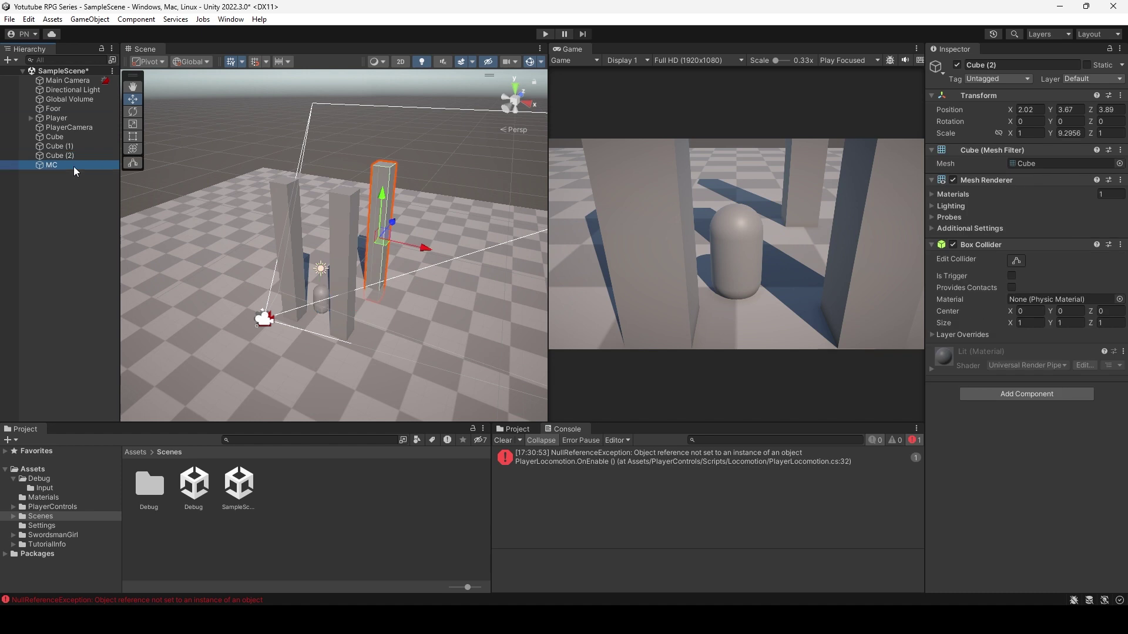
click(1031, 121)
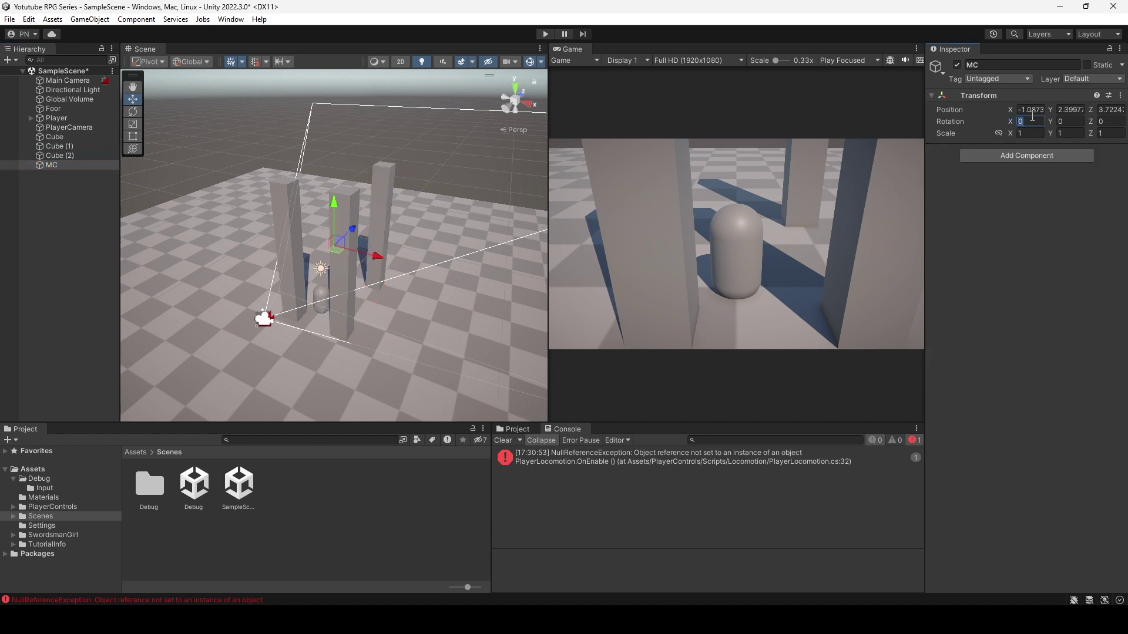
click(1031, 110)
text(0)
click(1069, 110)
text(0)
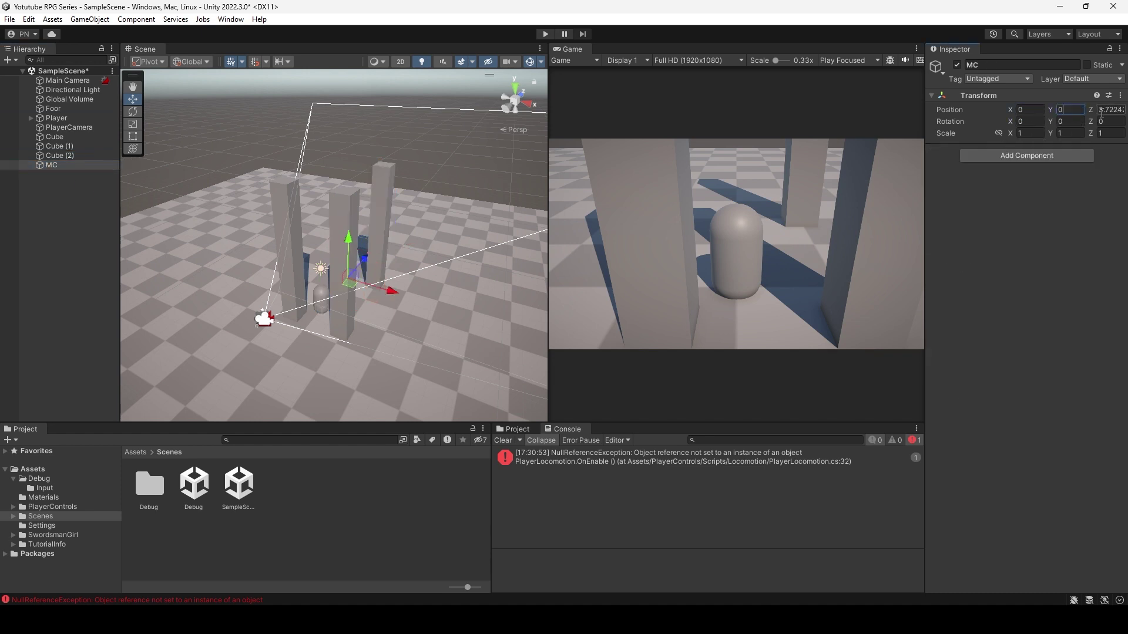
click(1104, 110)
text(0)
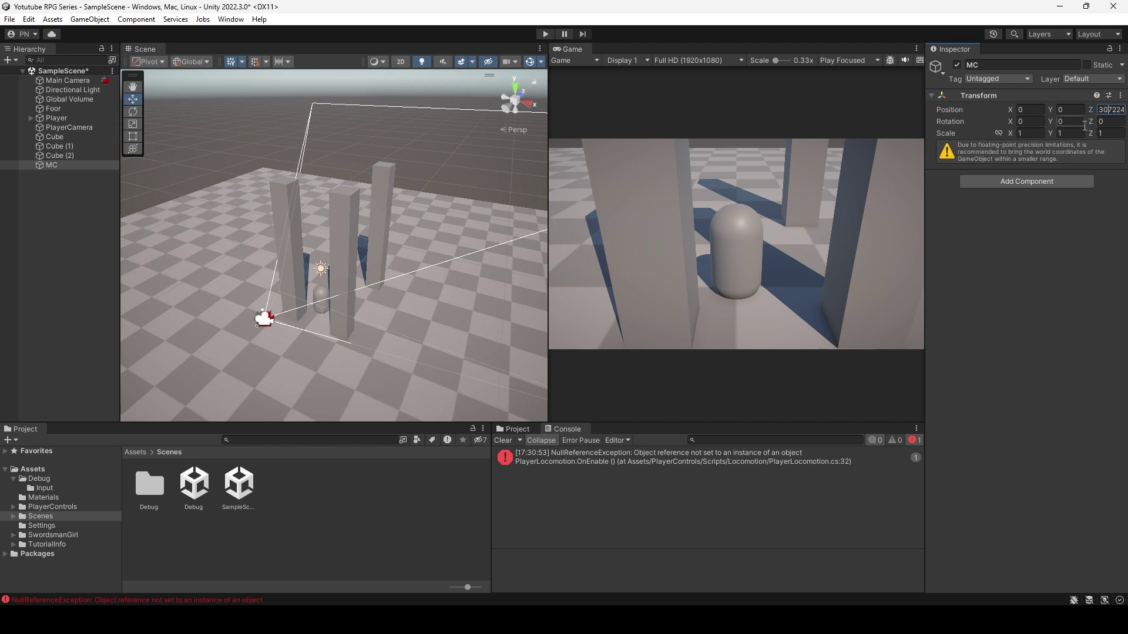
key(Return)
text(0)
key(Return)
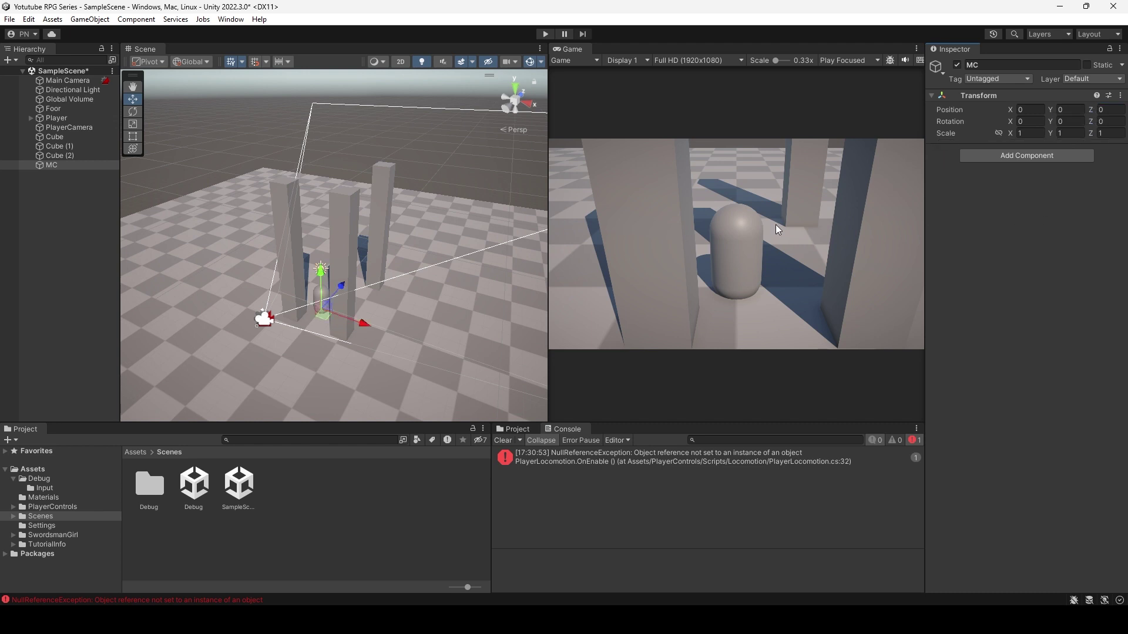
Make the Player and PlayerCamera objects children of MC and collapse the group in the hierarchy.
click(74, 120)
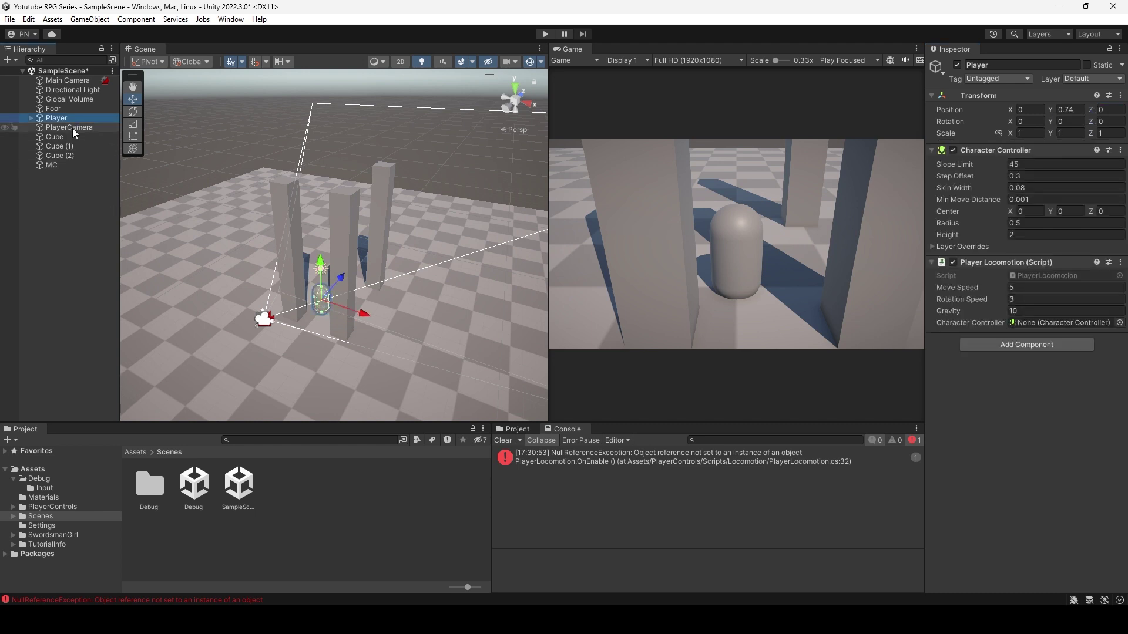
ctrl+click(72, 128)
drag(58, 128, 67, 167)
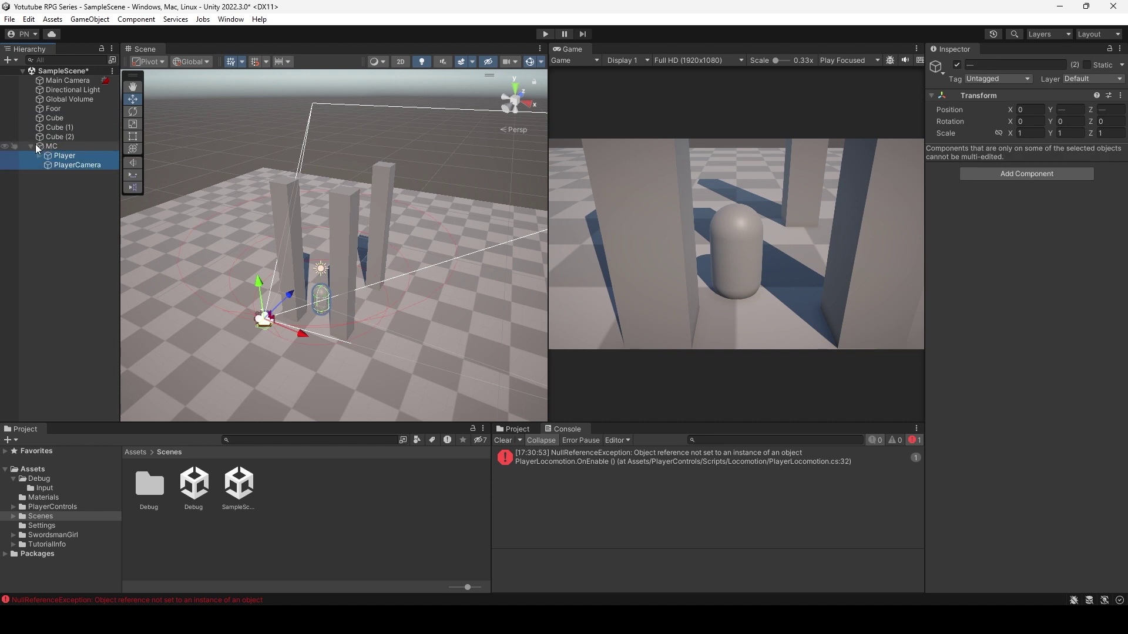
click(30, 147)
click(58, 160)
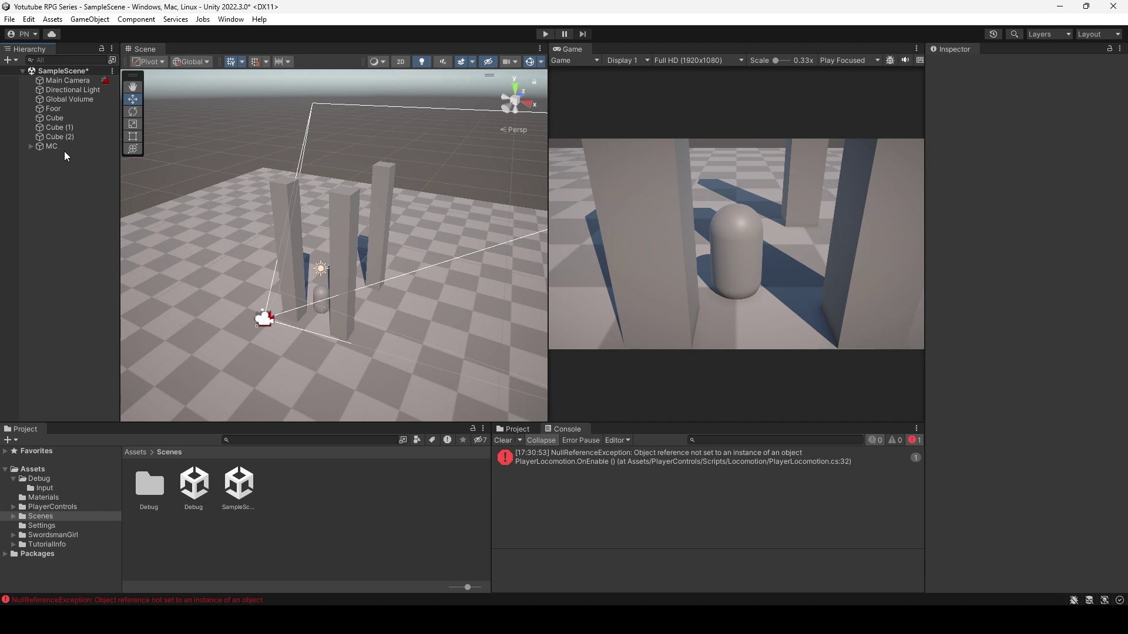
Test the regrouped player and camera under MC in Play mode, and stop it.
click(65, 147)
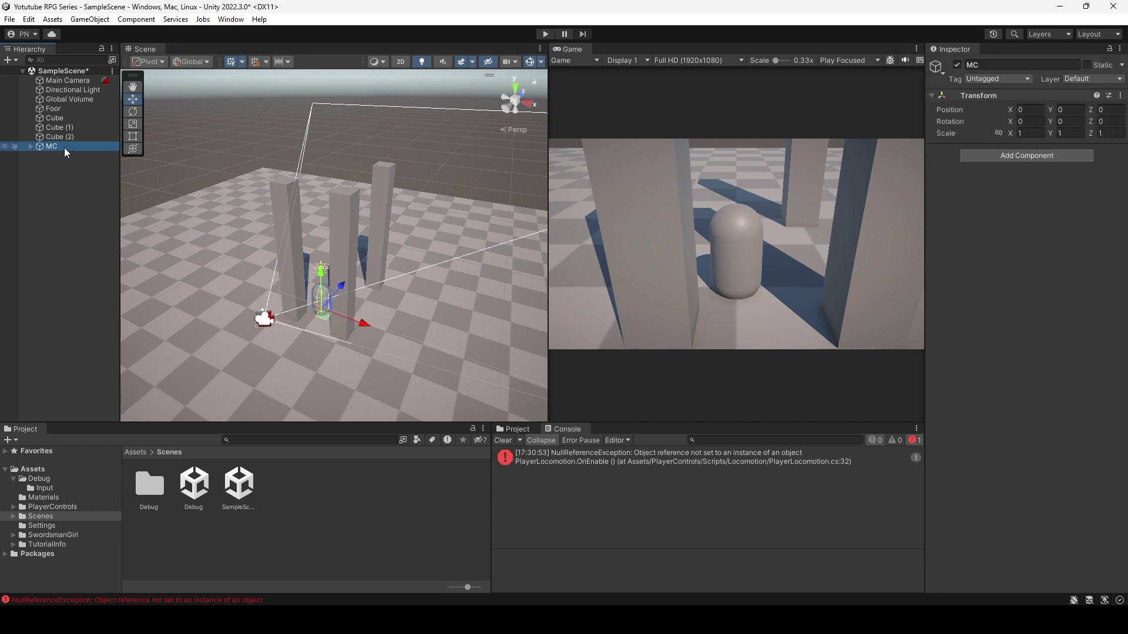
click(545, 34)
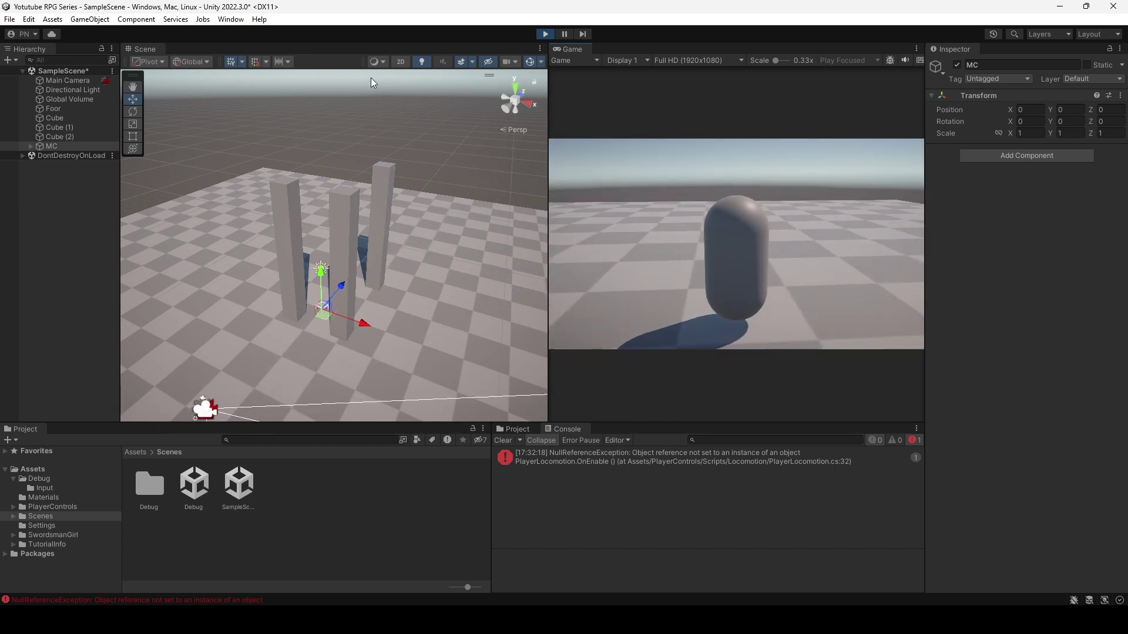
click(546, 34)
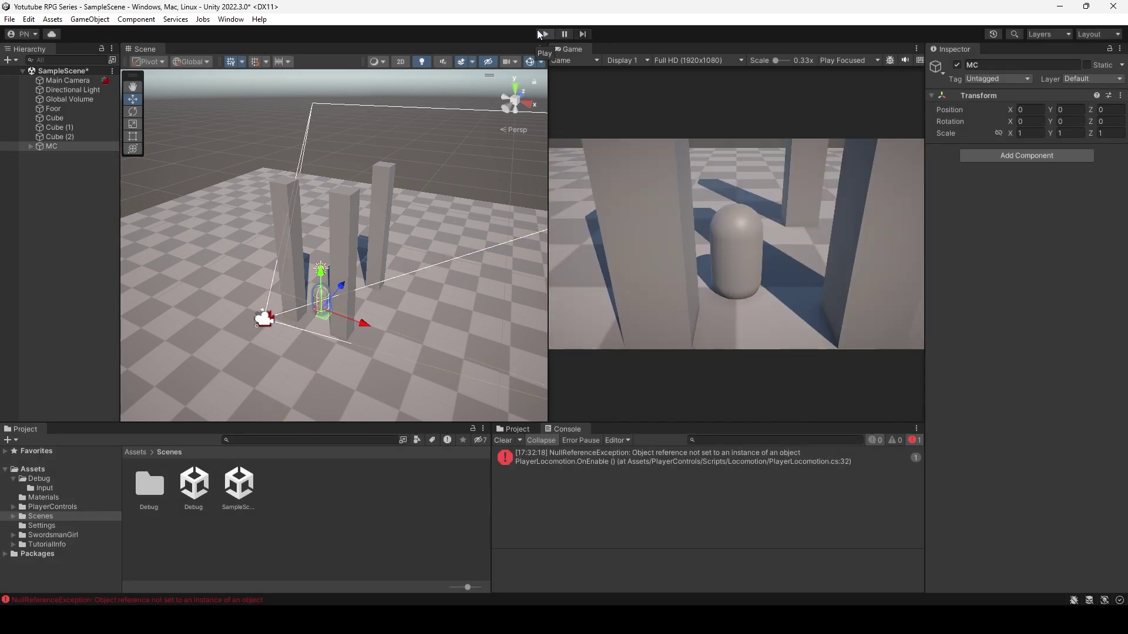